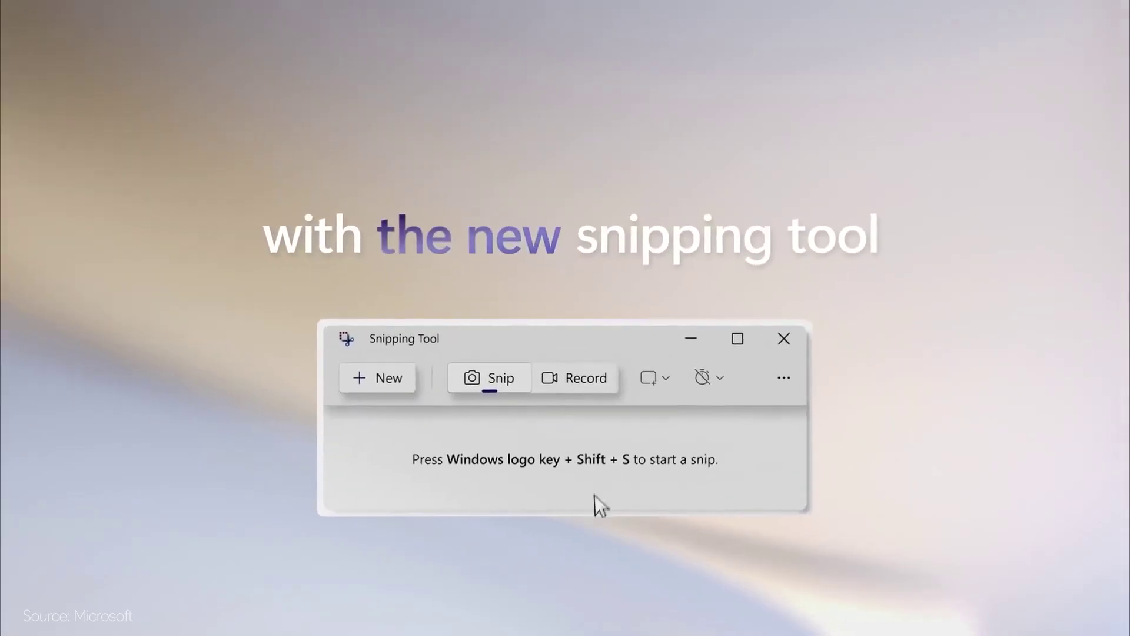
- Put Snipping Tool into Record mode so it captures video instead of snips
{"action": "left_click", "coordinate": [595, 386]}
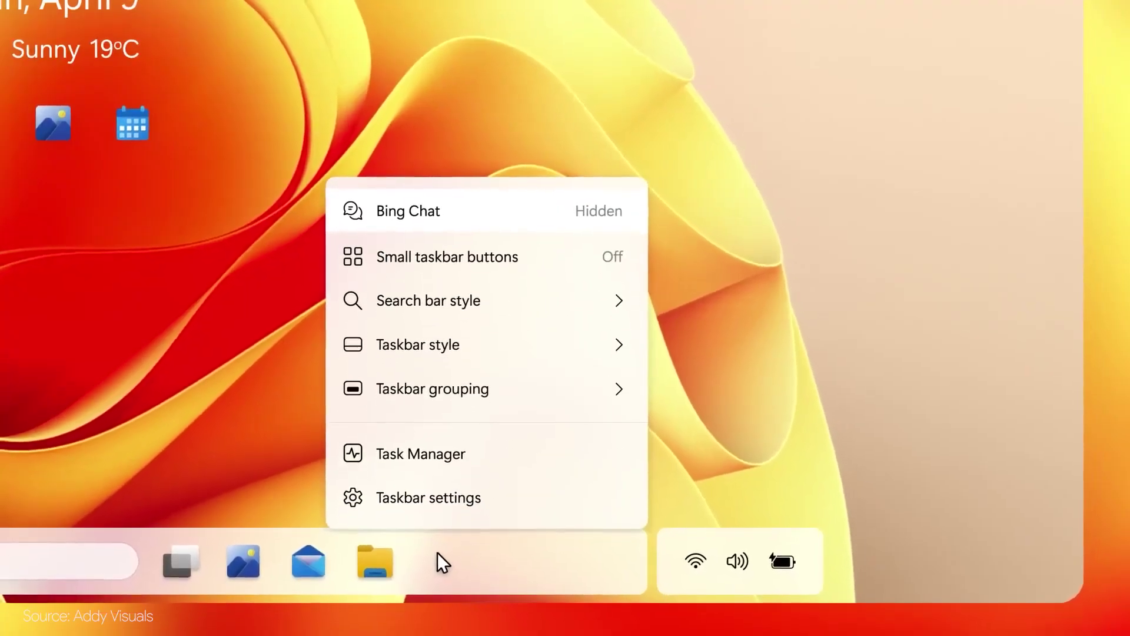
- Set the taskbar style to Joined
{"action": "key", "text": "Down"}
{"action": "key", "text": "Right"}
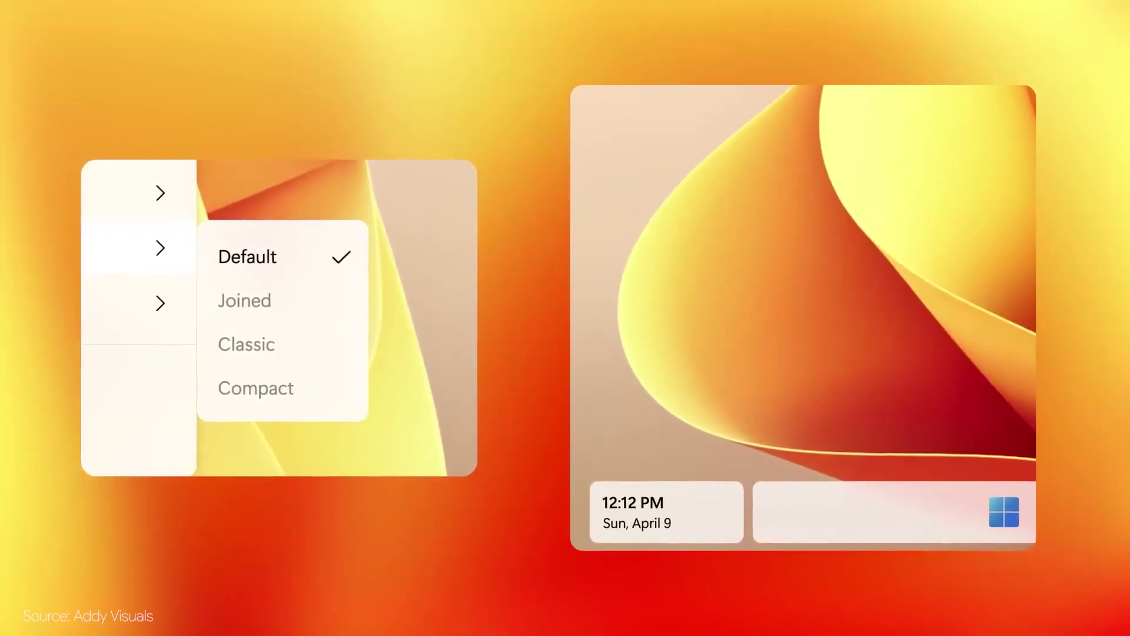
{"action": "key", "text": "Down"}
{"action": "key", "text": "Return"}
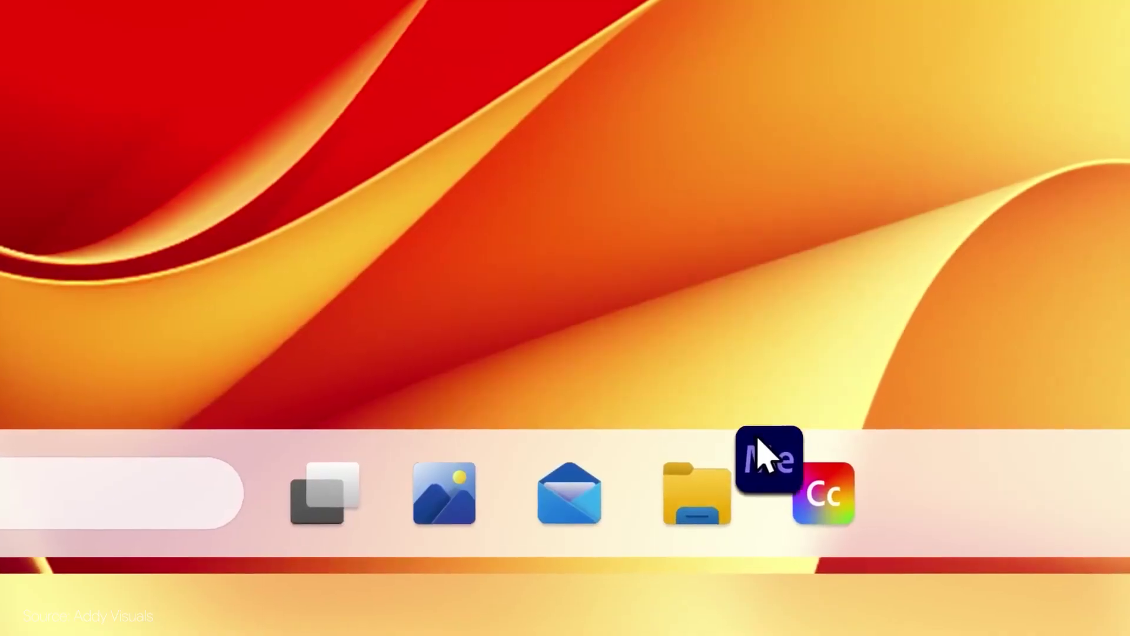
- Group desktop apps, add Settings to the Essentials group, and pin a folder to the action toolbar
{"action": "left_click_drag", "start_coordinate": [759, 450], "coordinate": [824, 488]}
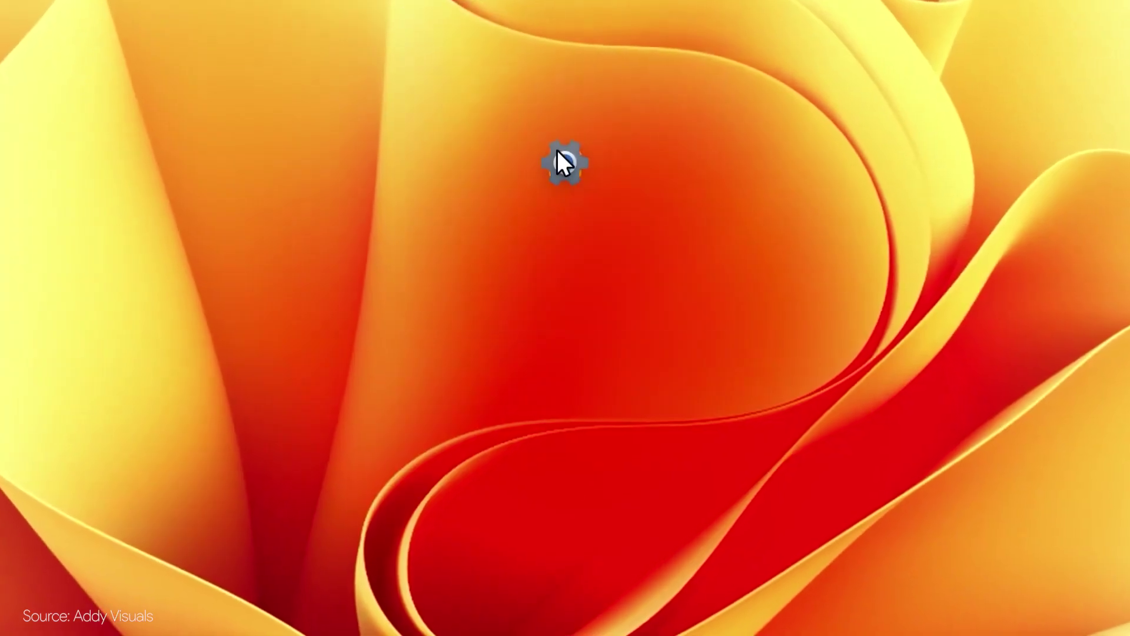
{"action": "right_click", "coordinate": [565, 317]}
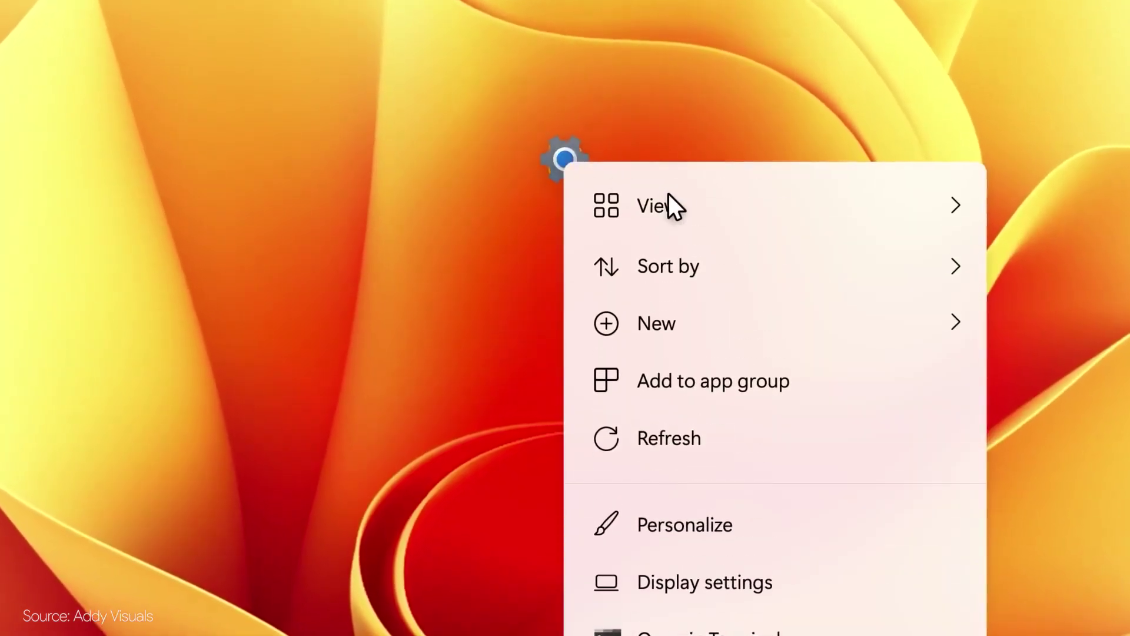
{"action": "left_click", "coordinate": [736, 388]}
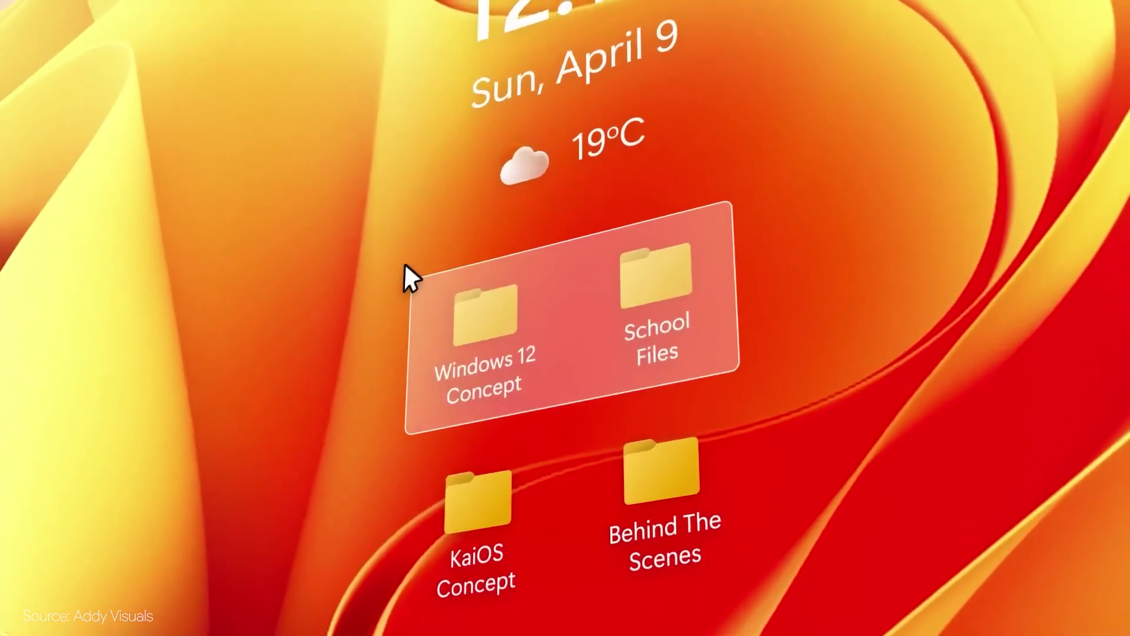
{"action": "left_click", "coordinate": [540, 298]}
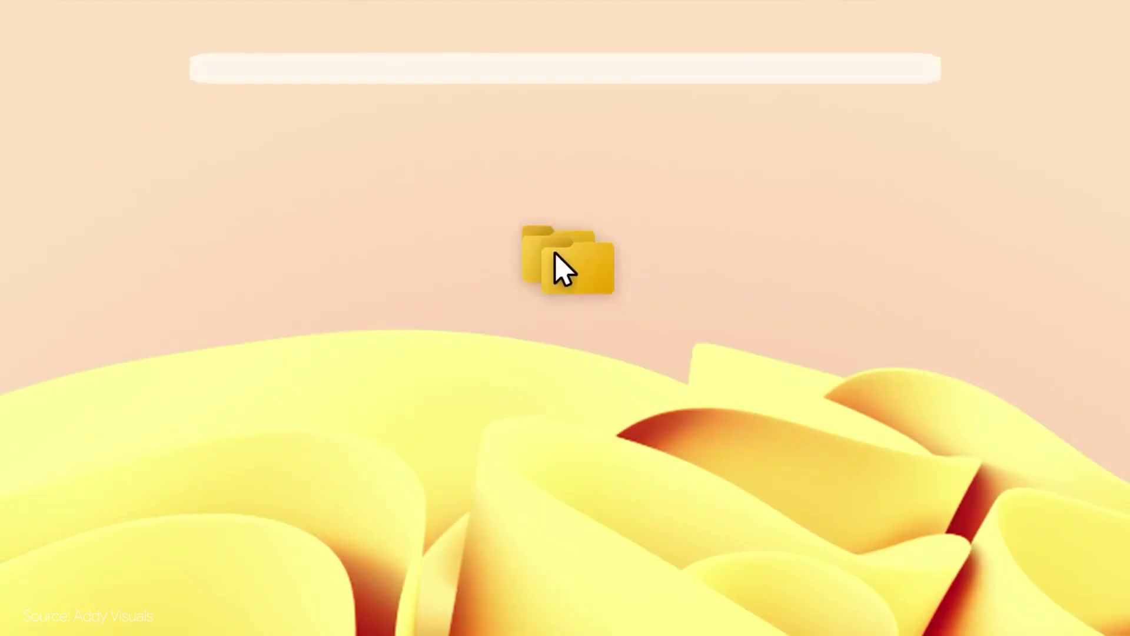
{"action": "left_click_drag", "start_coordinate": [560, 265], "coordinate": [256, 85]}
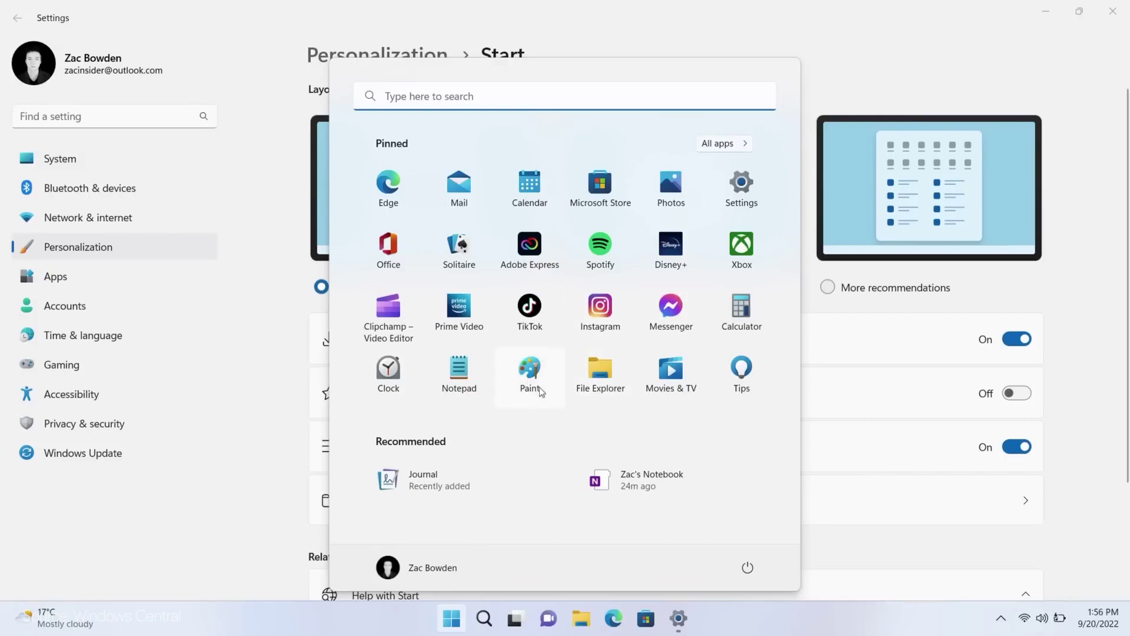
- Combine the Paint and Notepad tiles into a Start folder named Utilities
{"action": "left_click_drag", "start_coordinate": [473, 379], "coordinate": [471, 379]}
{"action": "left_click", "coordinate": [568, 237]}
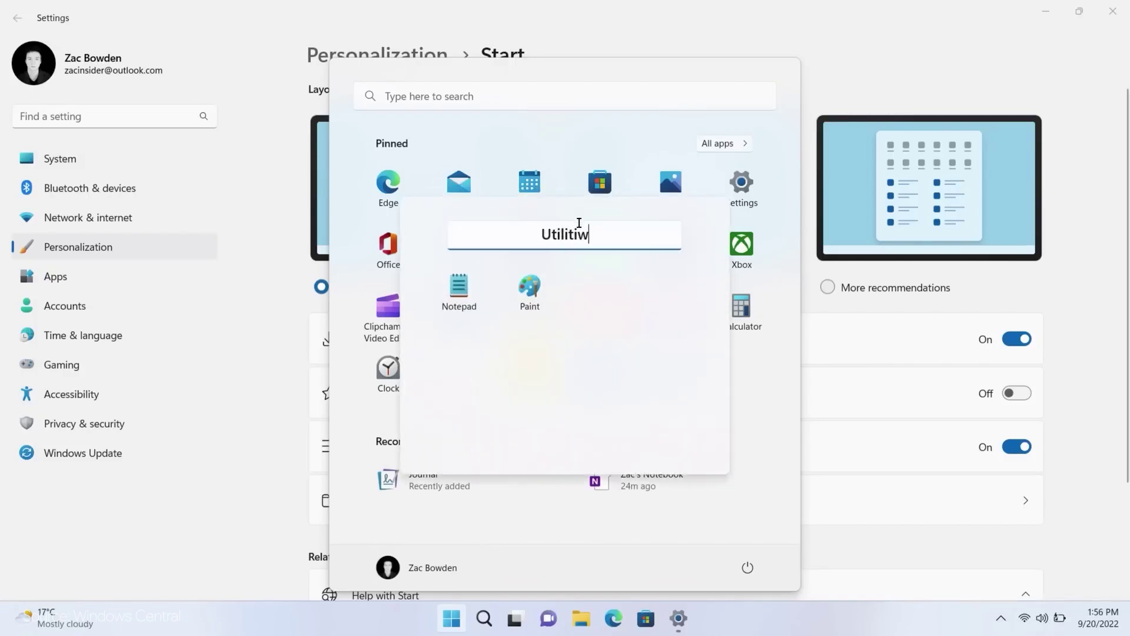
{"action": "left_click", "coordinate": [765, 393]}
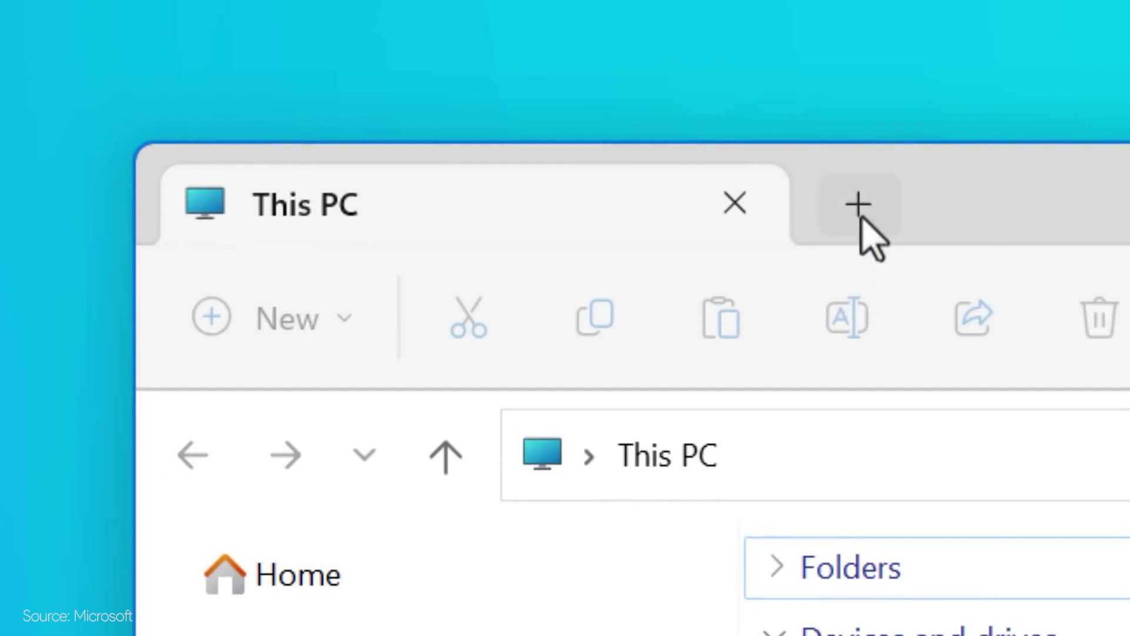
- Add four more This PC tabs to the File Explorer window
{"action": "left_click", "coordinate": [858, 206]}
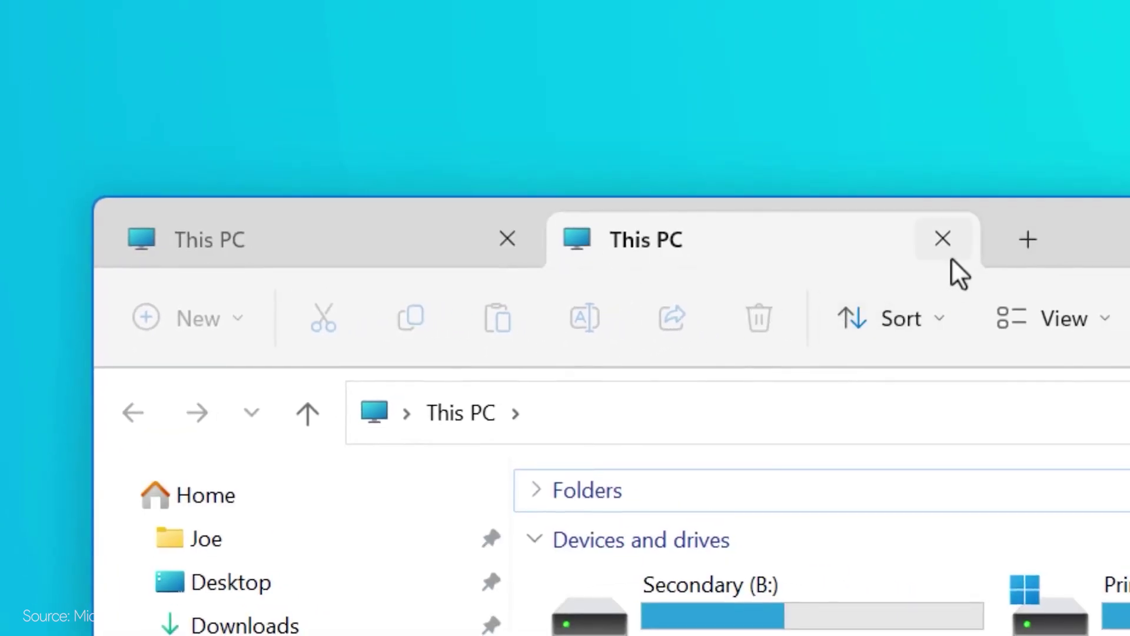
{"action": "left_click", "coordinate": [1027, 239]}
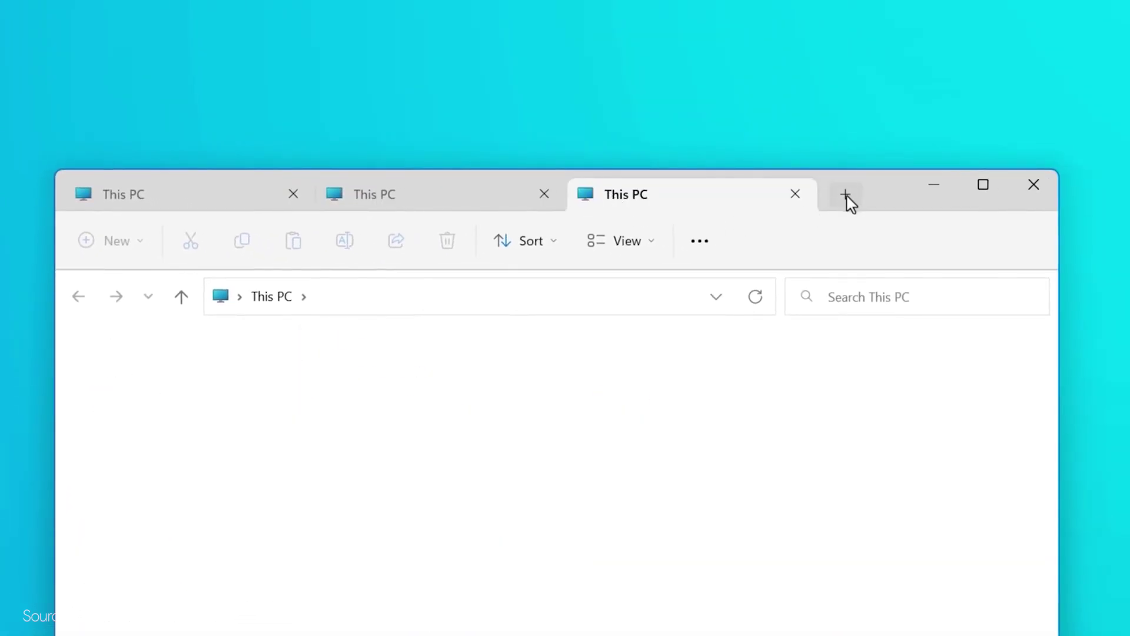
{"action": "left_click", "coordinate": [846, 199]}
{"action": "left_click", "coordinate": [841, 200]}
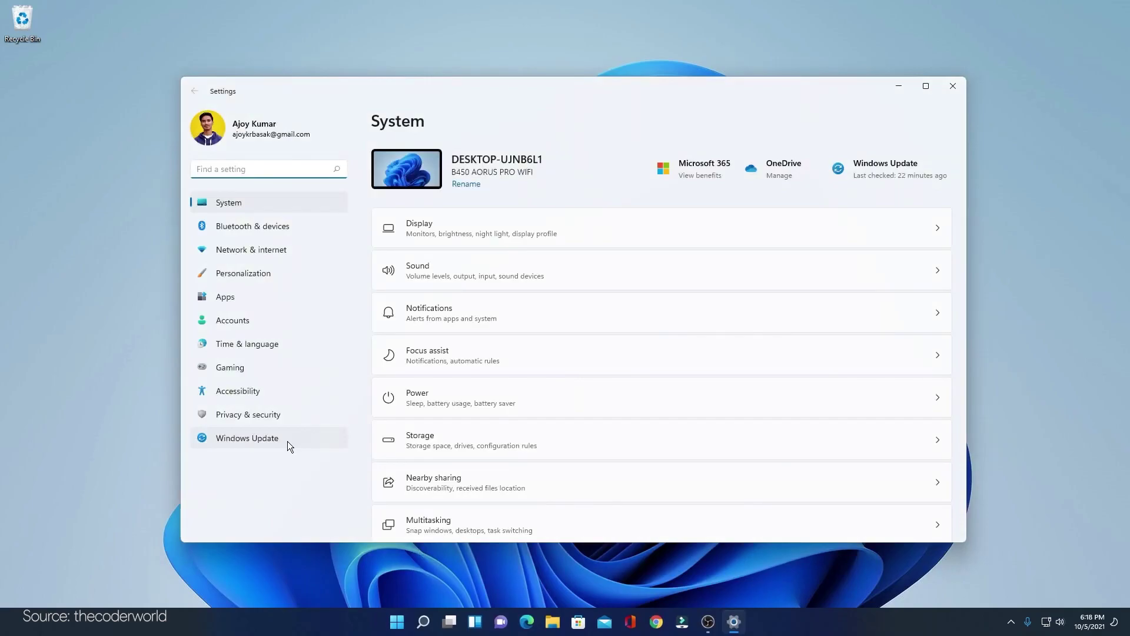
- Look through Windows Update and the Windows Insider Program options for stopping preview builds
{"action": "left_click", "coordinate": [287, 441]}
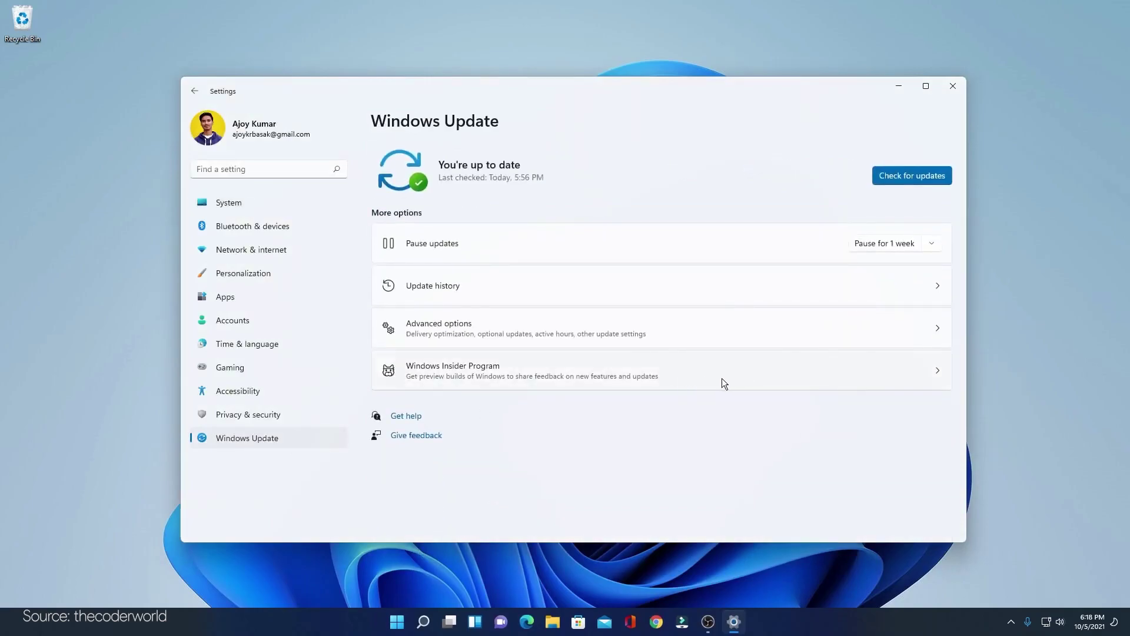
{"action": "left_click", "coordinate": [680, 383]}
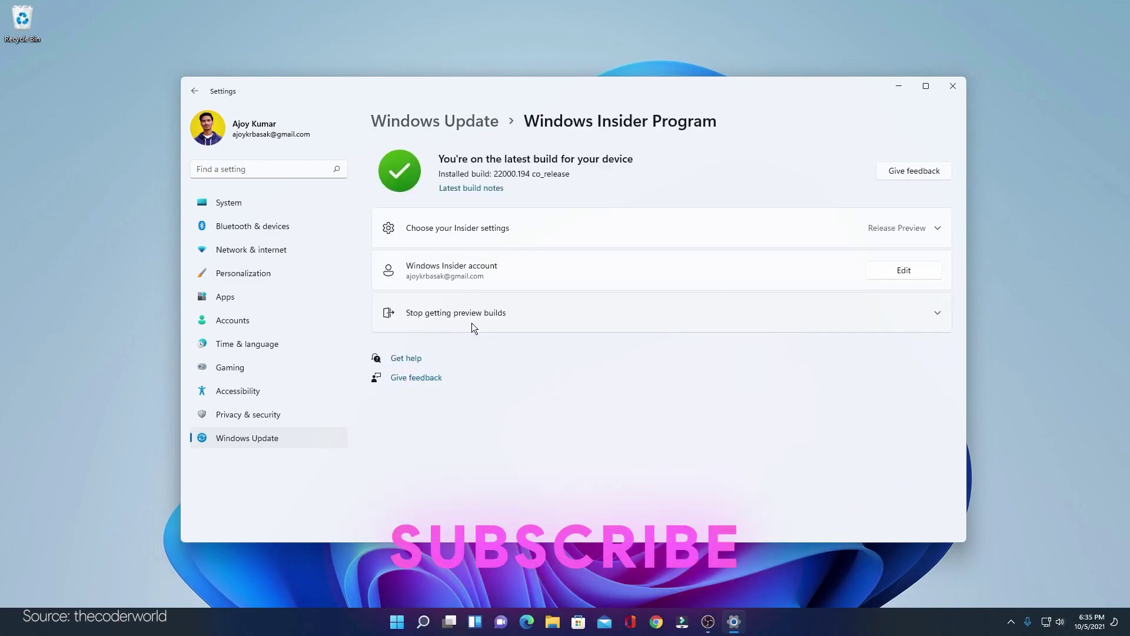
{"action": "left_click", "coordinate": [936, 313]}
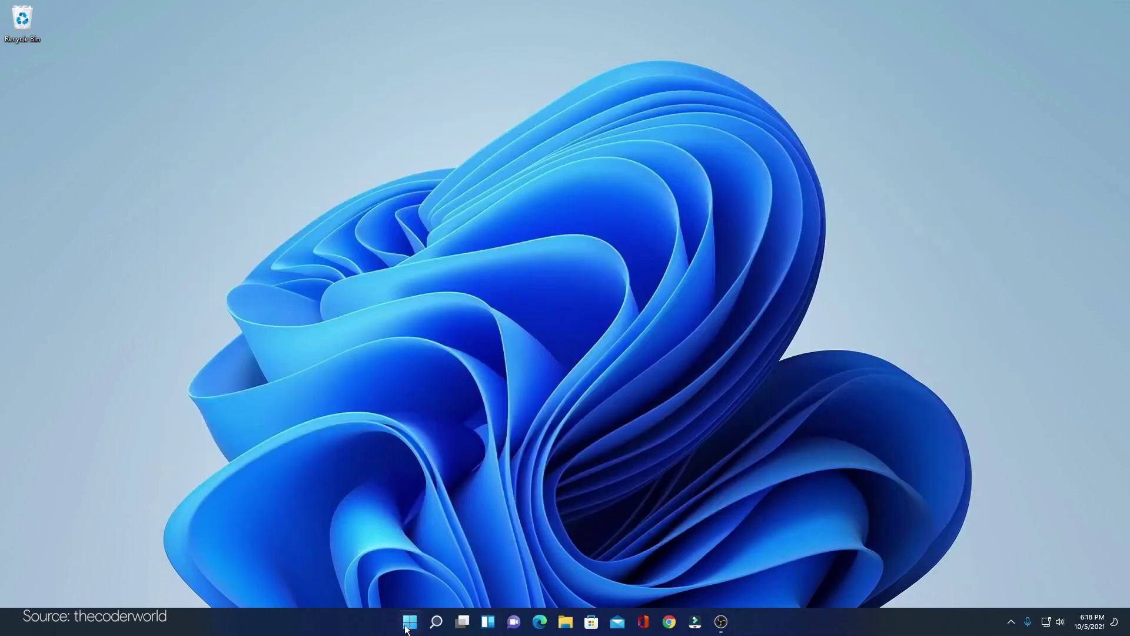
- Launch Settings from the Start button's right-click menu and show Windows Update
{"action": "right_click", "coordinate": [410, 621]}
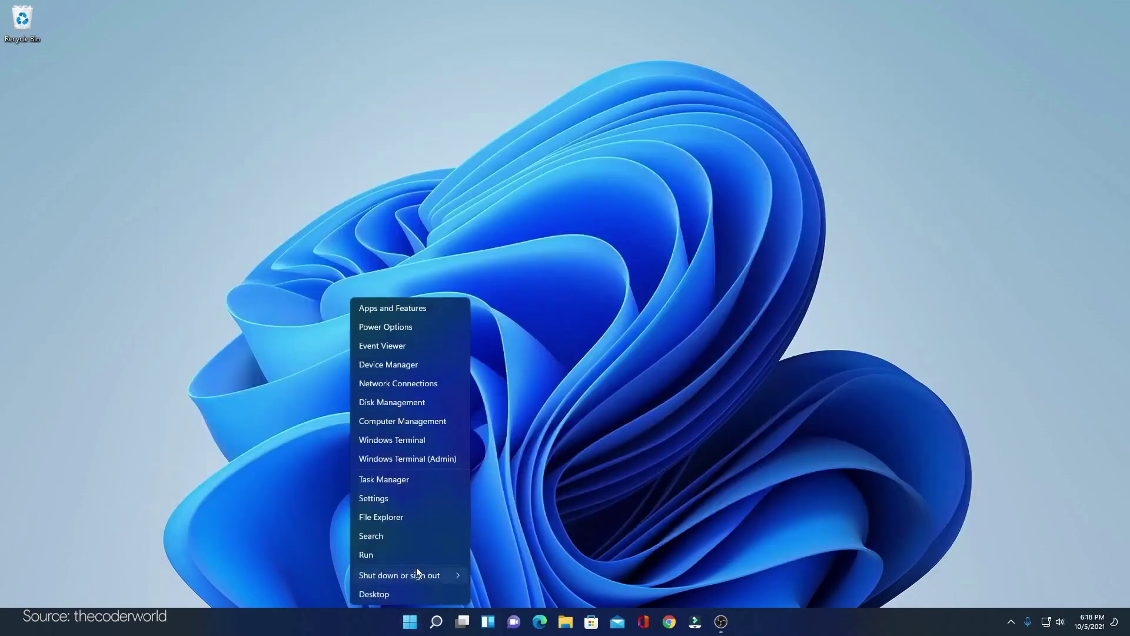
{"action": "left_click", "coordinate": [415, 499]}
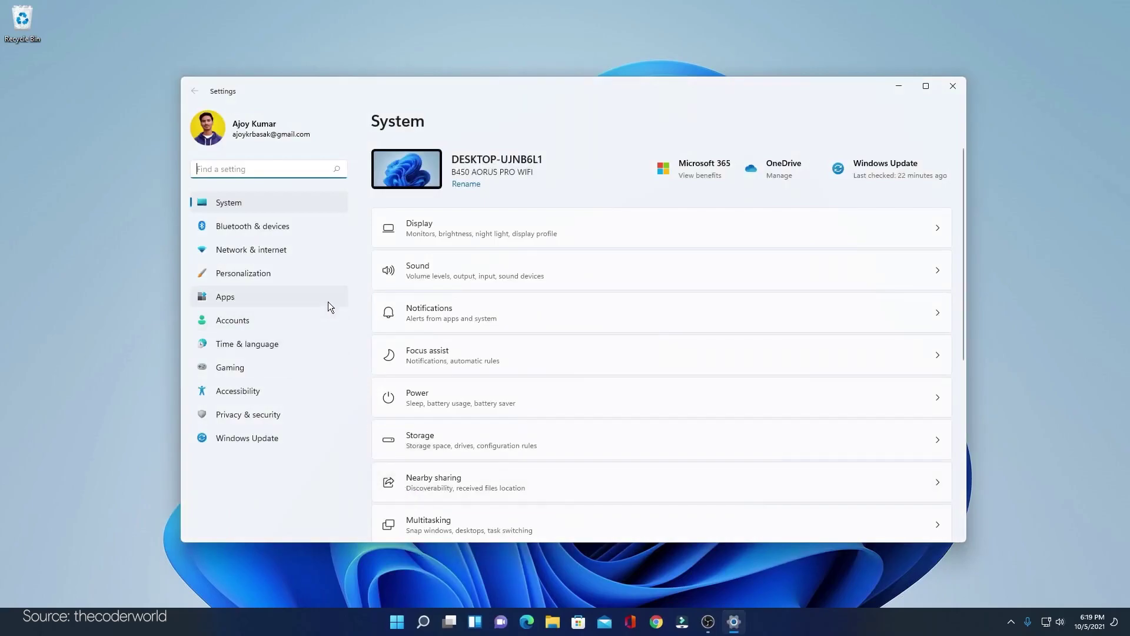
{"action": "left_click", "coordinate": [299, 443]}
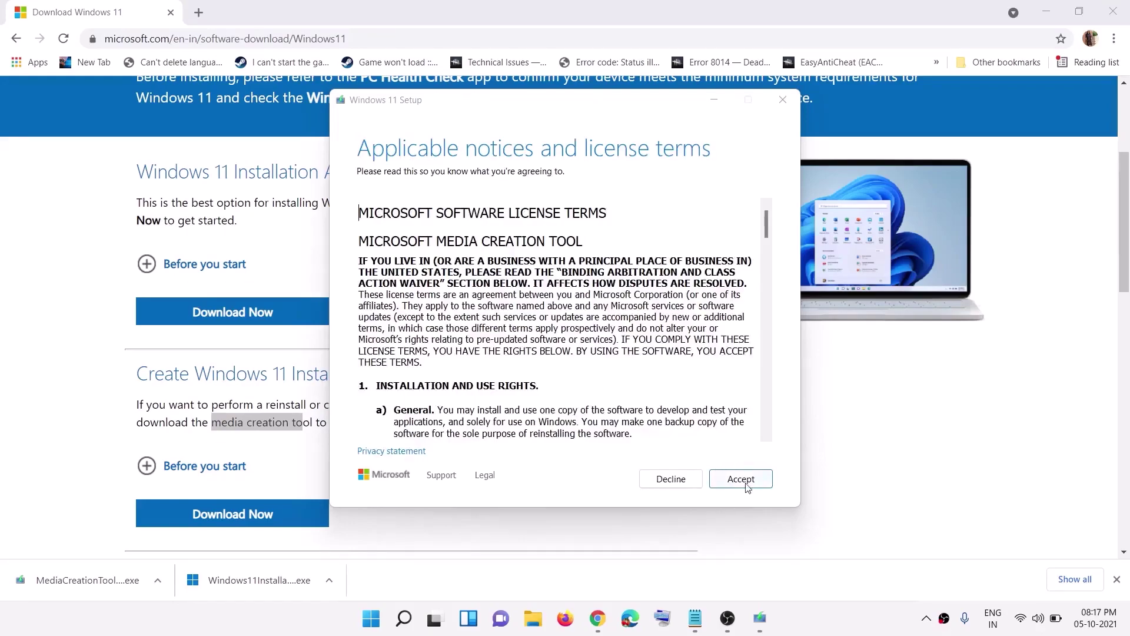
- Accept the Windows 11 Setup license, keep the recommended language and edition, and pick ISO file
{"action": "left_click", "coordinate": [743, 480]}
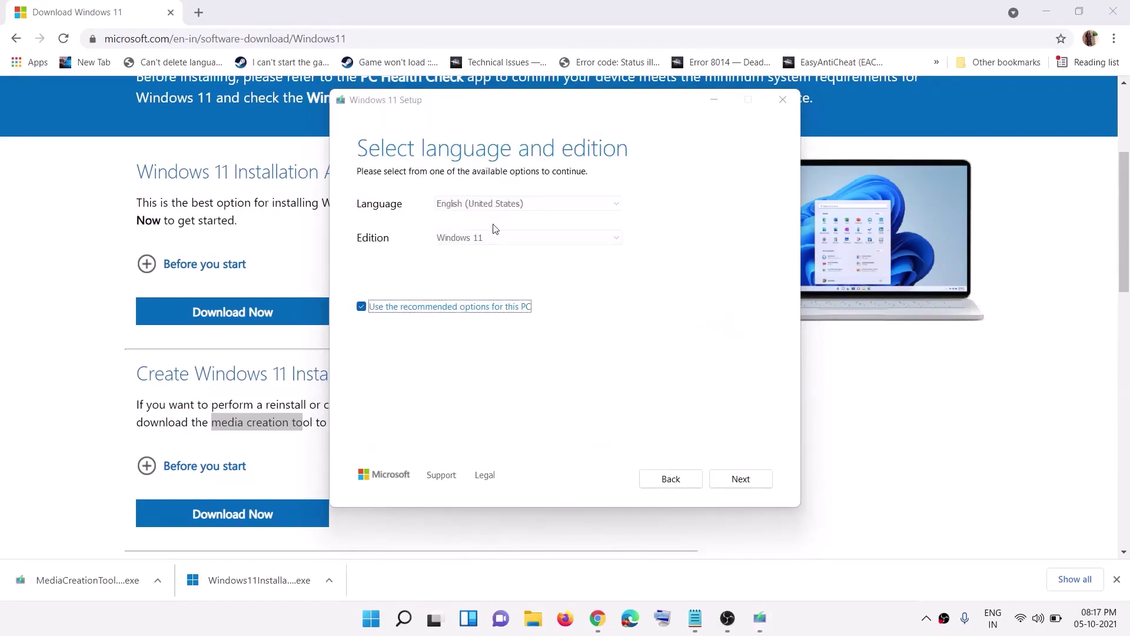
{"action": "left_click", "coordinate": [493, 242]}
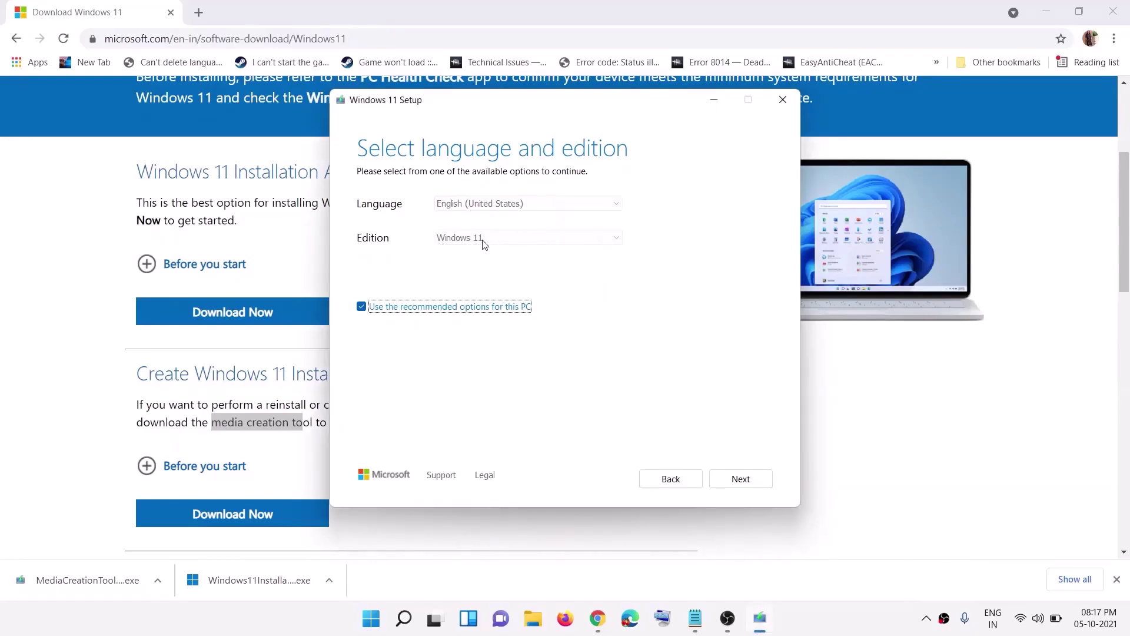
{"action": "left_click", "coordinate": [728, 479]}
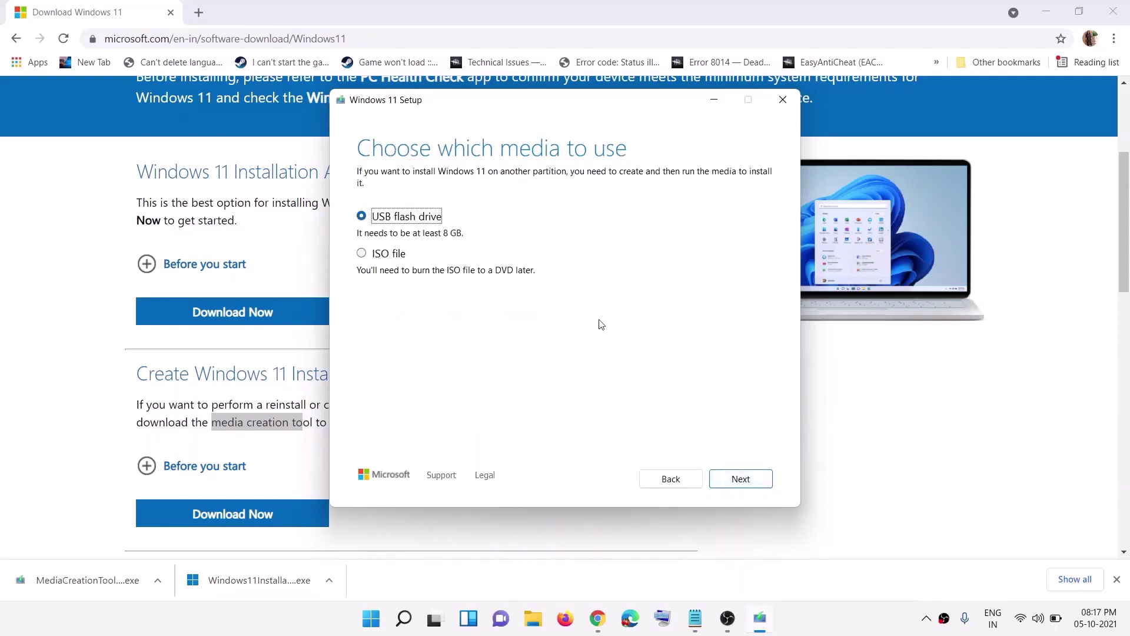
{"action": "left_click", "coordinate": [388, 259]}
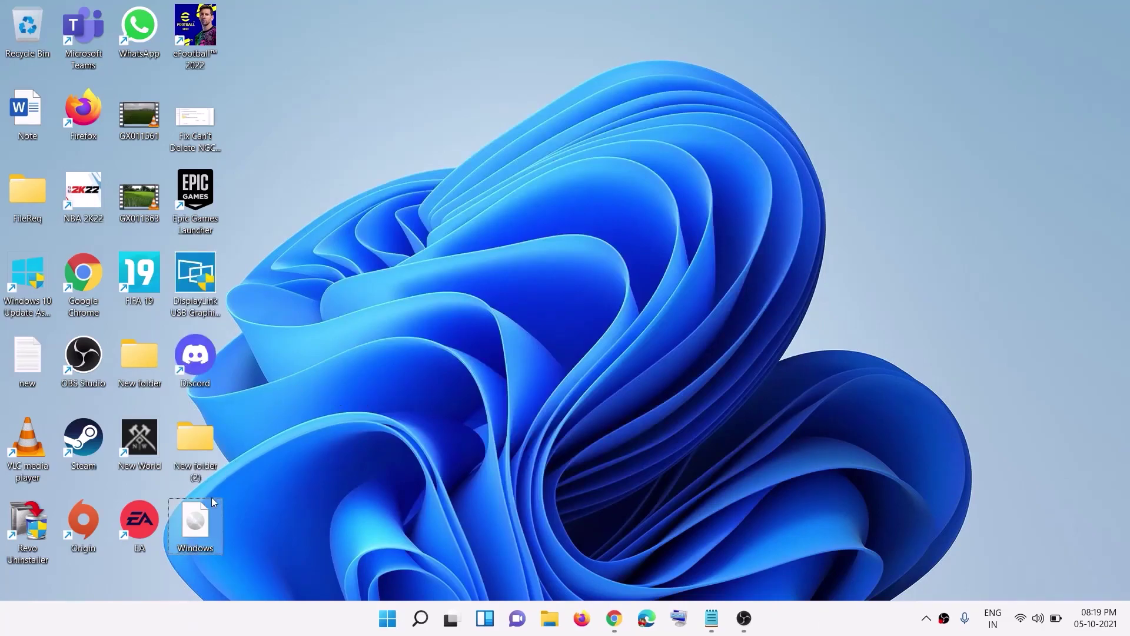
- Mount the Windows ISO as a drive and run its setup program
{"action": "right_click", "coordinate": [201, 527]}
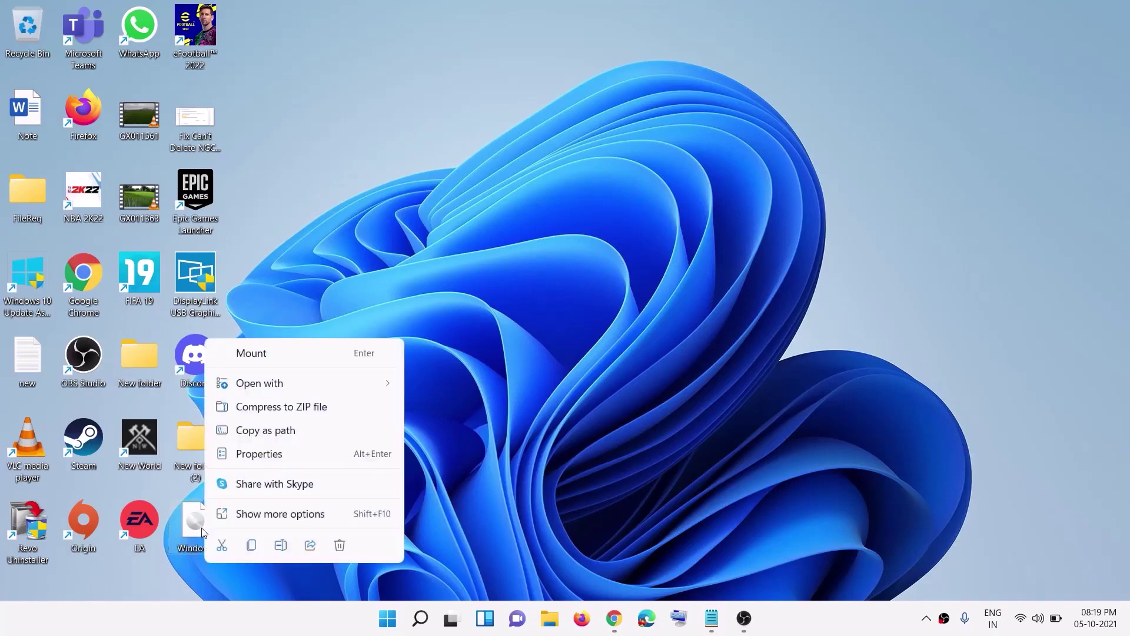
{"action": "left_click", "coordinate": [261, 355]}
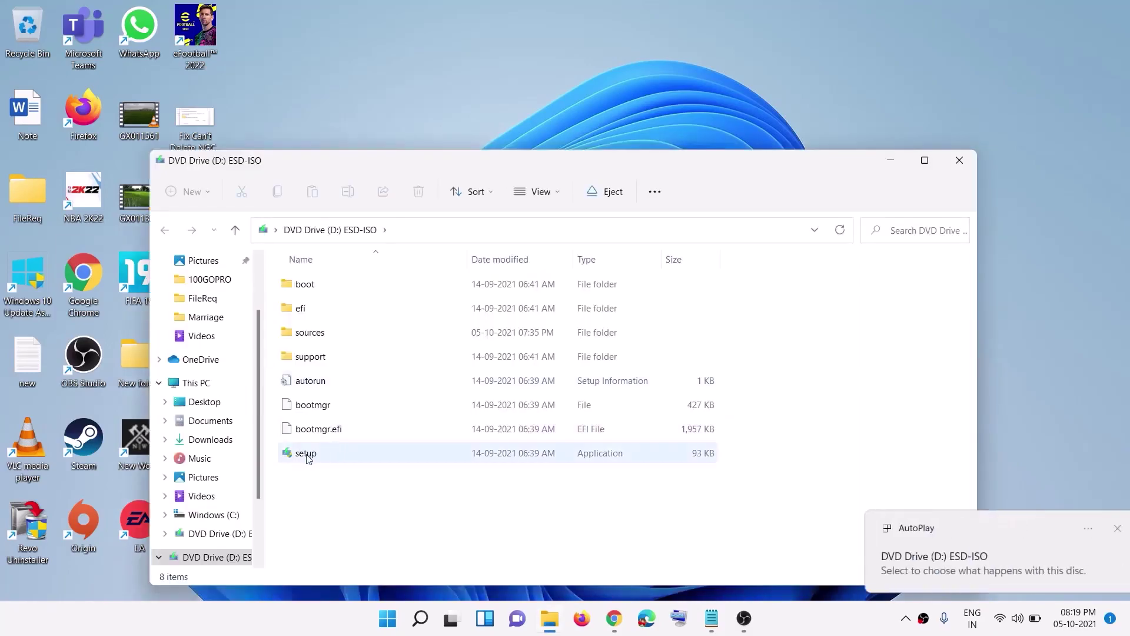
{"action": "left_click", "coordinate": [959, 160]}
{"action": "double_click", "coordinate": [201, 523]}
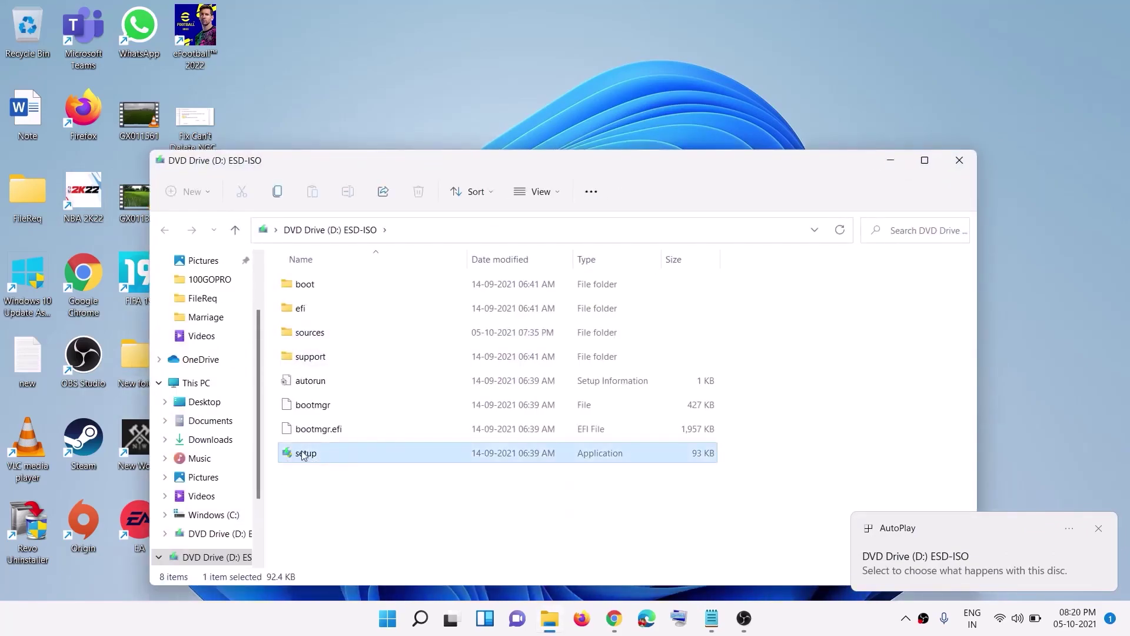
{"action": "double_click", "coordinate": [306, 453]}
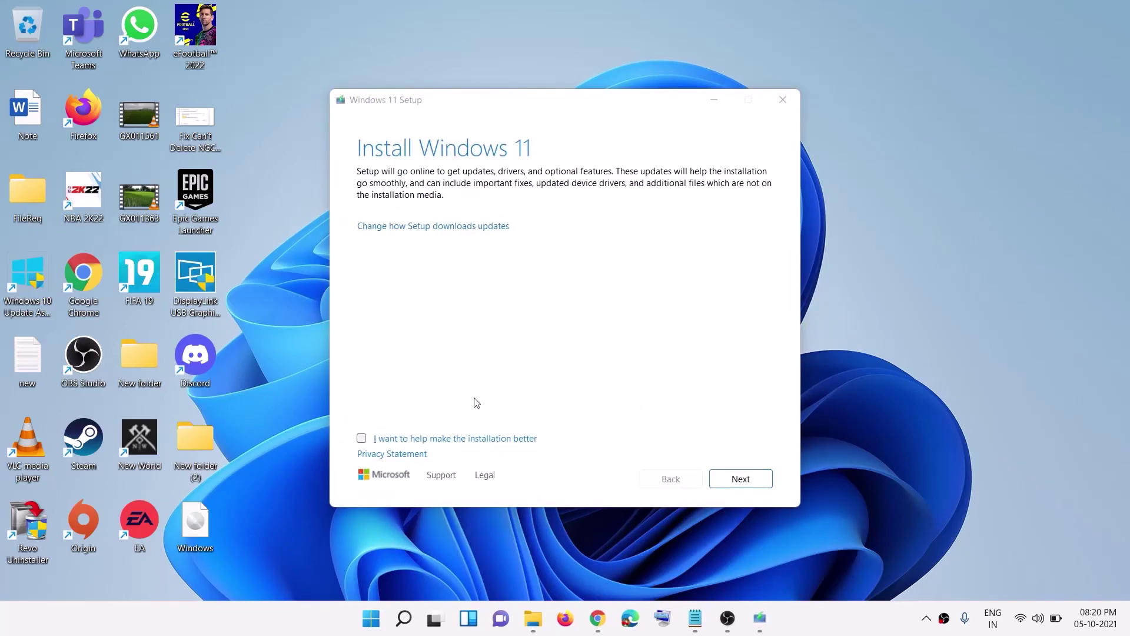
- Choose how setup downloads updates, accept the license, and keep personal files and apps
{"action": "left_click", "coordinate": [363, 441]}
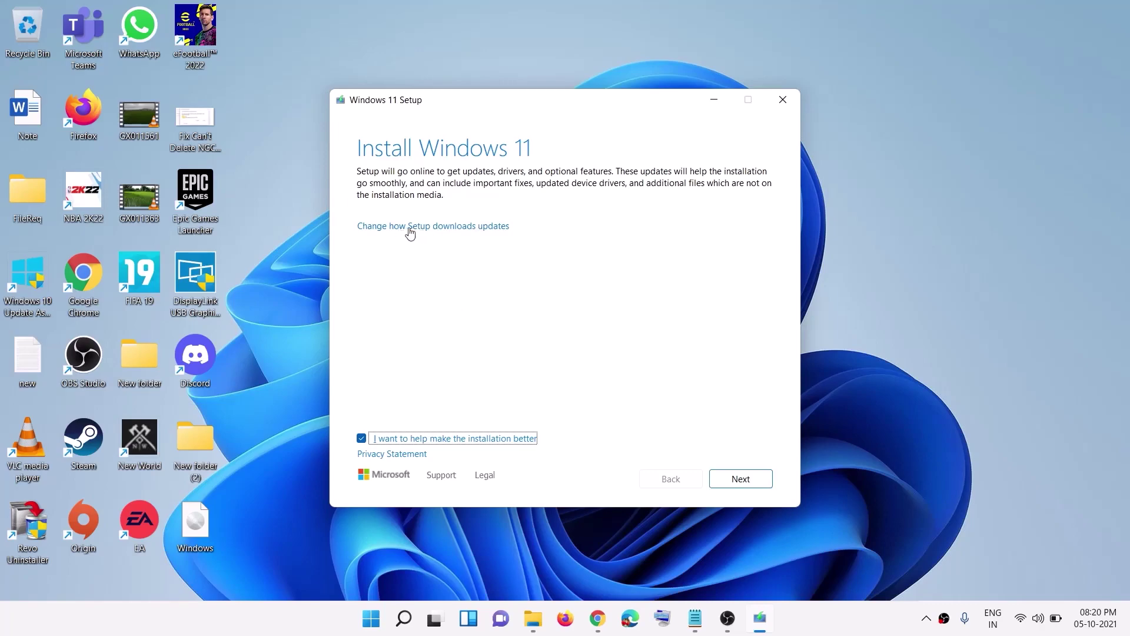
{"action": "left_click", "coordinate": [462, 228]}
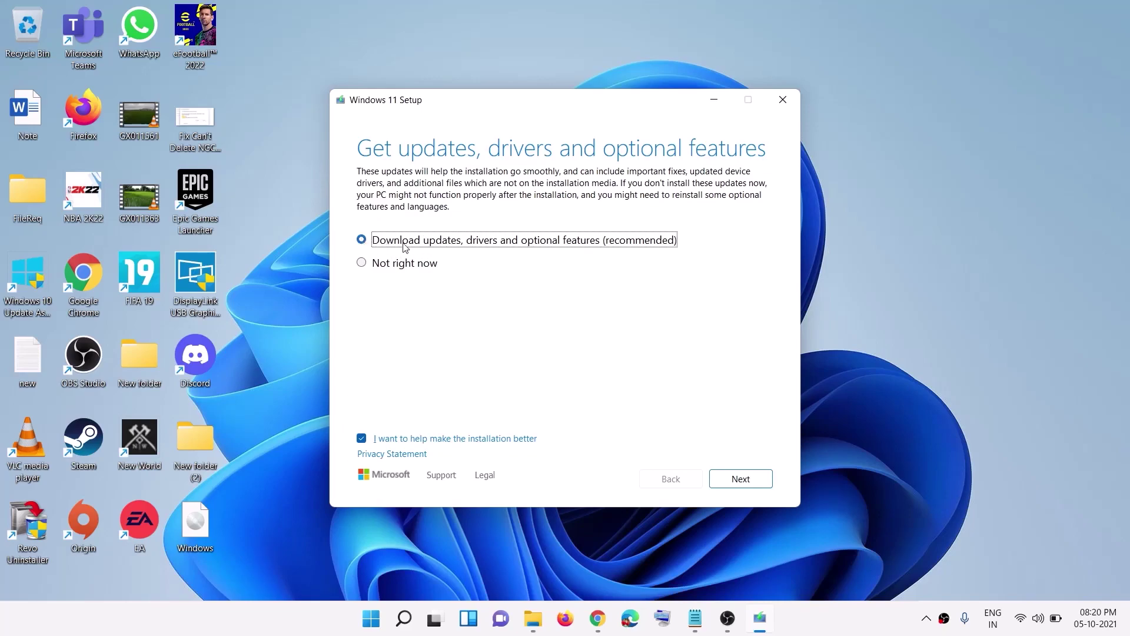
{"action": "left_click", "coordinate": [753, 479]}
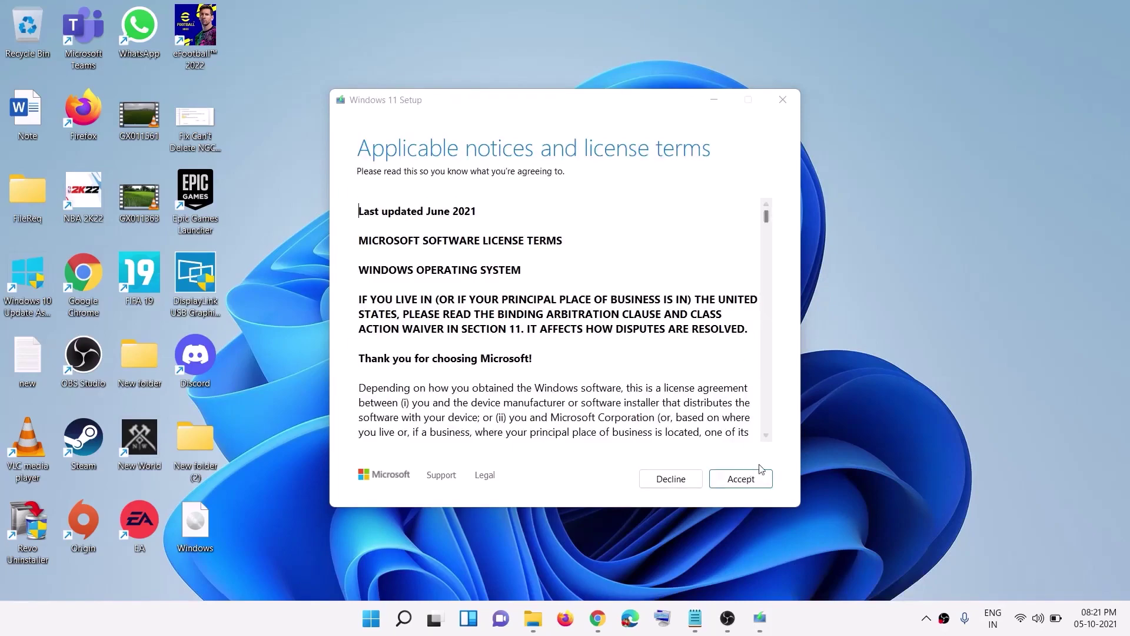
{"action": "left_click", "coordinate": [742, 480]}
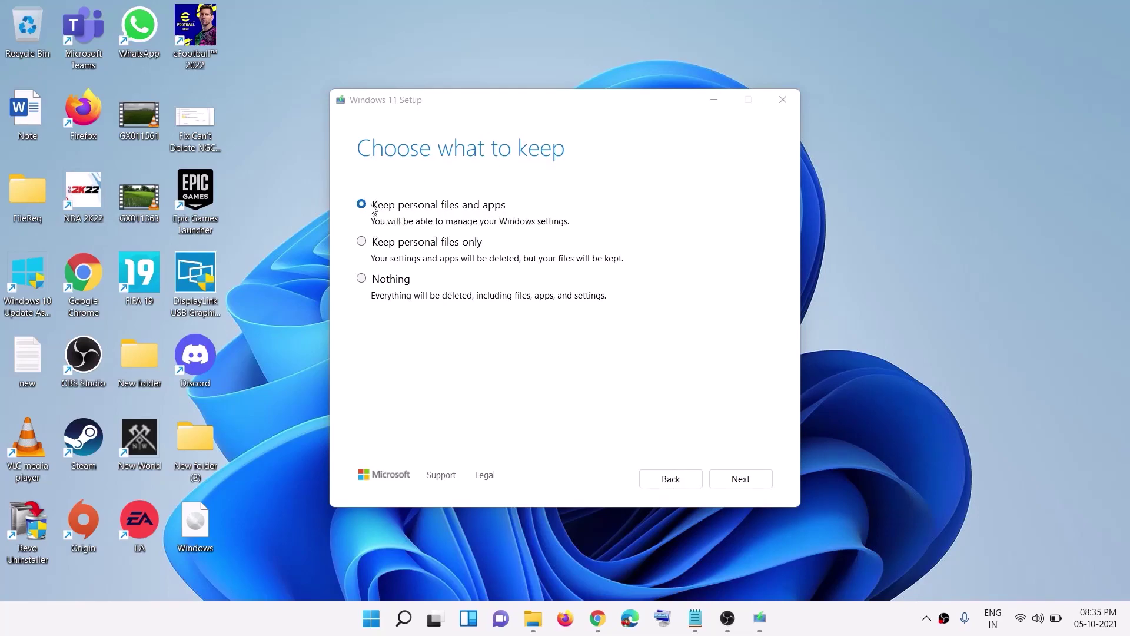
{"action": "left_click", "coordinate": [739, 478]}
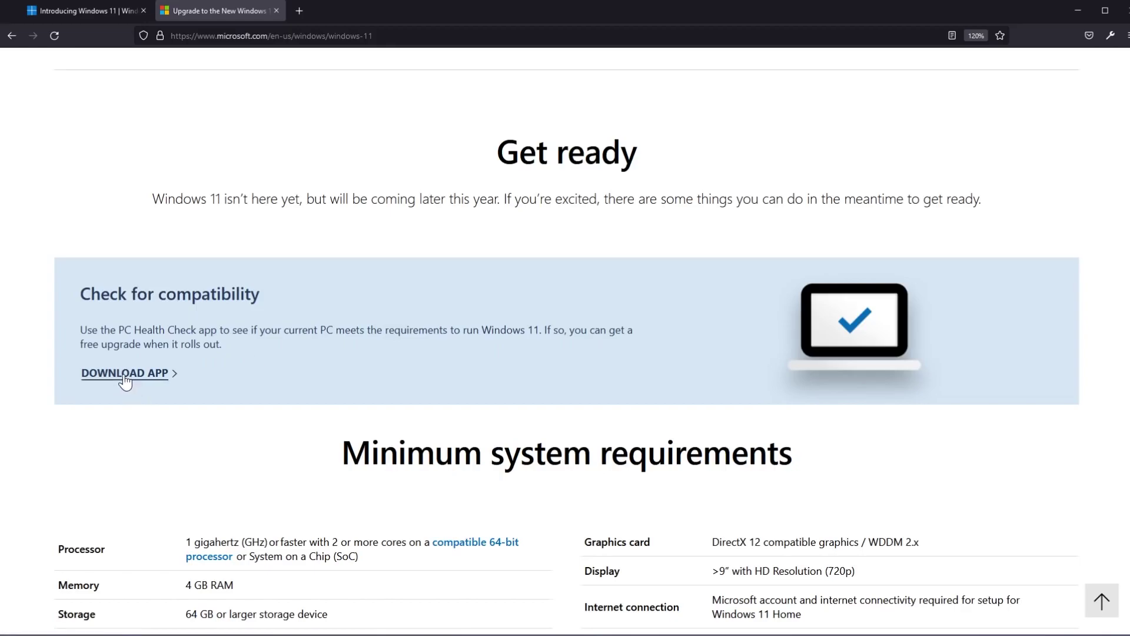
- Review the Windows 11 requirements, highlighting TPM 2.0, then close the 'This PC can run Windows 11' result
{"action": "scroll", "coordinate": [159, 378], "scroll_direction": "down", "scroll_amount": 3}
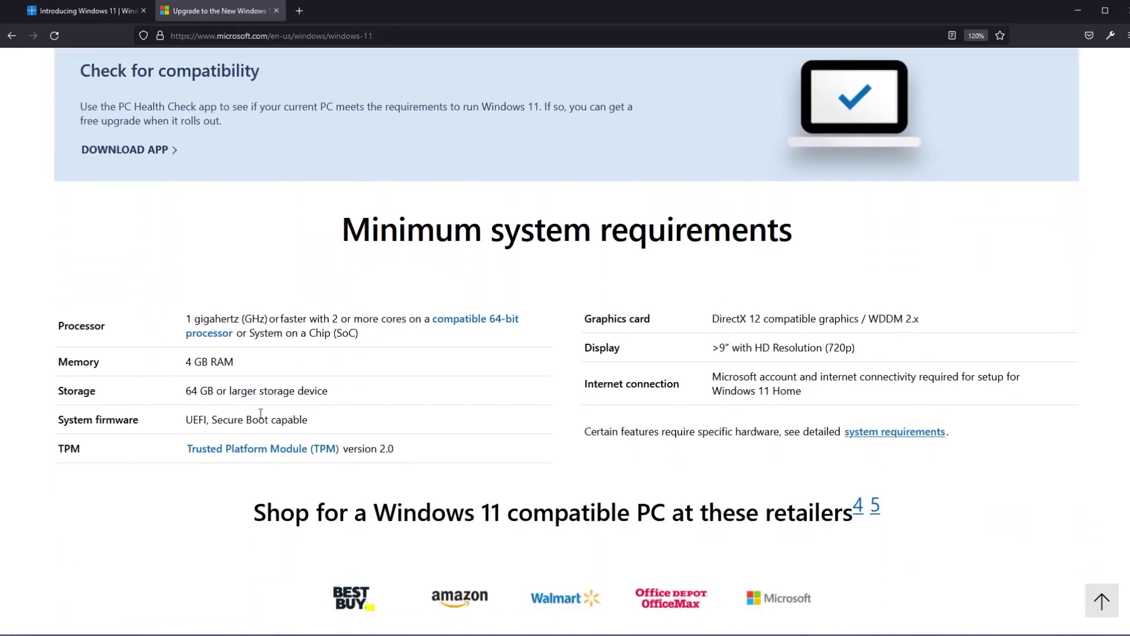
{"action": "scroll", "coordinate": [261, 414], "scroll_direction": "up", "scroll_amount": 1}
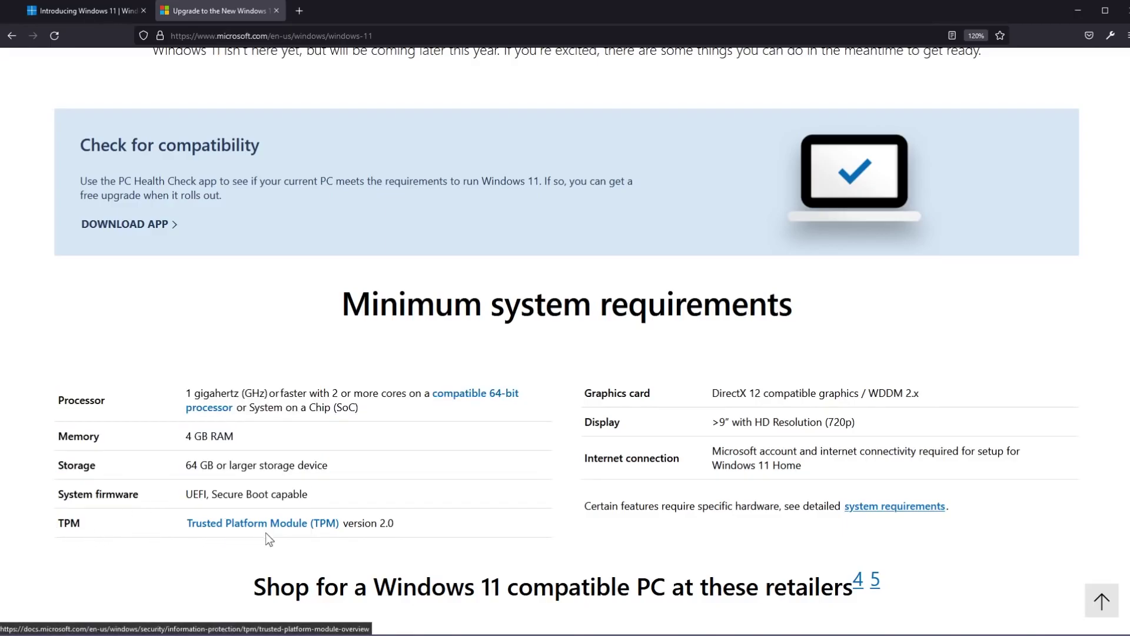
{"action": "left_click_drag", "start_coordinate": [405, 524], "coordinate": [383, 523]}
{"action": "left_click", "coordinate": [382, 523]}
{"action": "left_click", "coordinate": [403, 529]}
{"action": "left_click", "coordinate": [383, 524]}
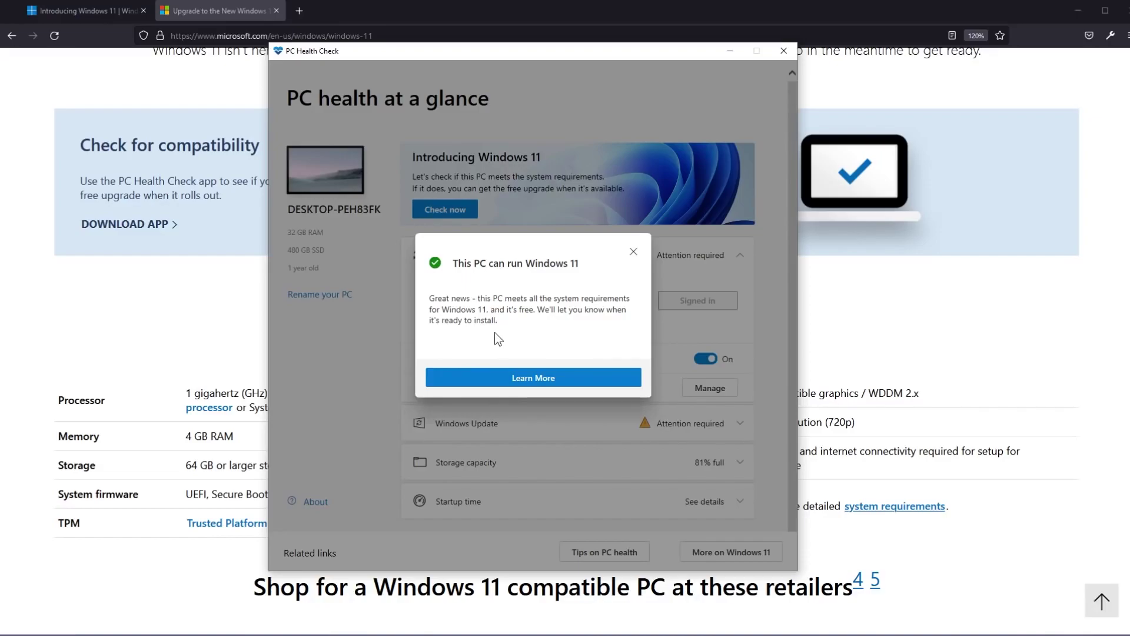
{"action": "left_click", "coordinate": [633, 251]}
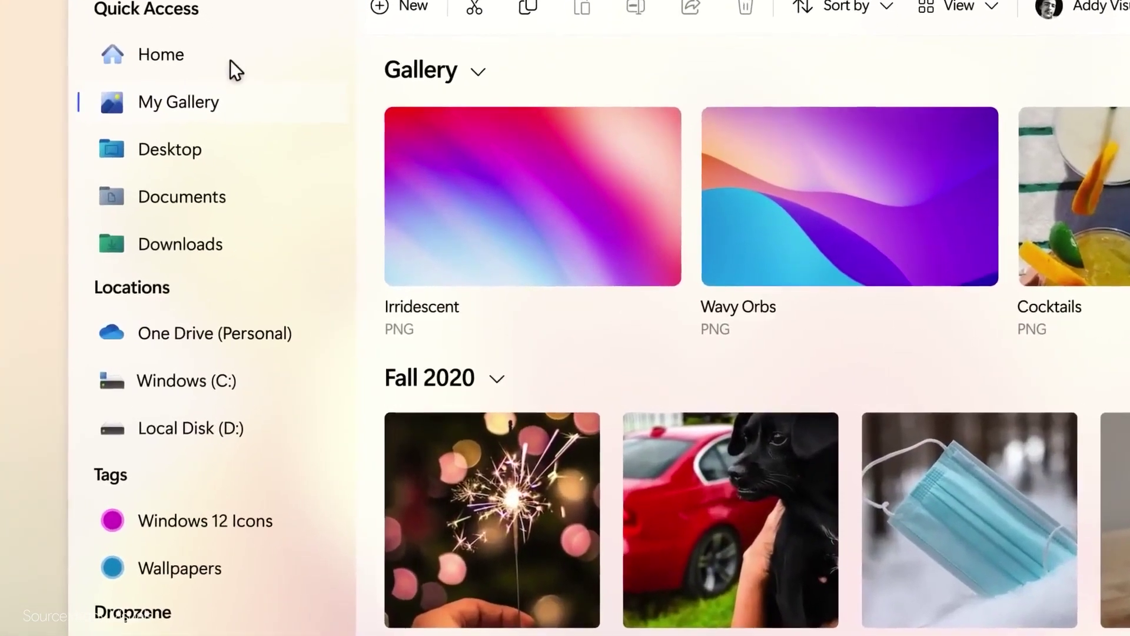
- Drop the pictures onto the Dropzone to create the Dropped Pictures section
{"action": "right_click", "coordinate": [230, 59]}
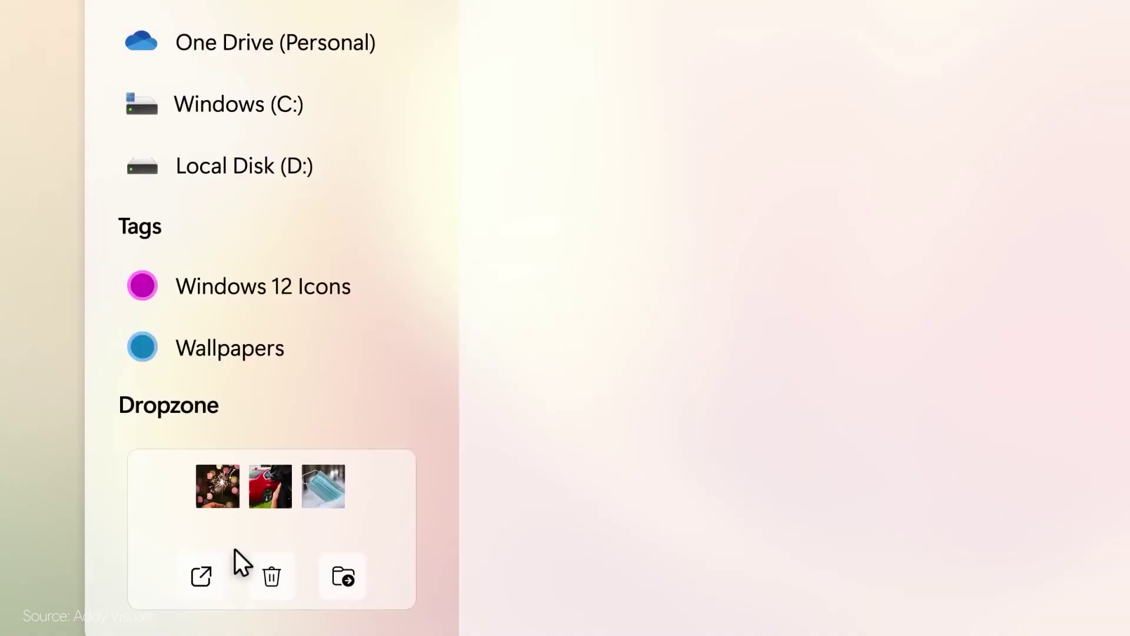
{"action": "left_click", "coordinate": [201, 535]}
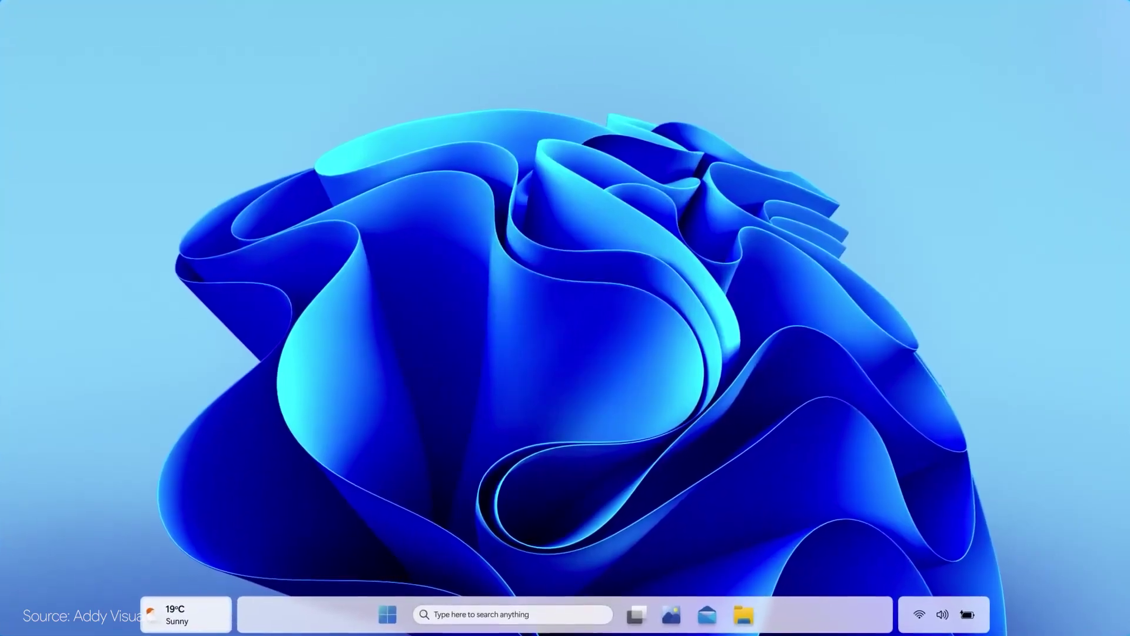
- Pin the Calendar widget from the widgets board onto the desktop and show the taskbar style choices
{"action": "left_click", "coordinate": [161, 609]}
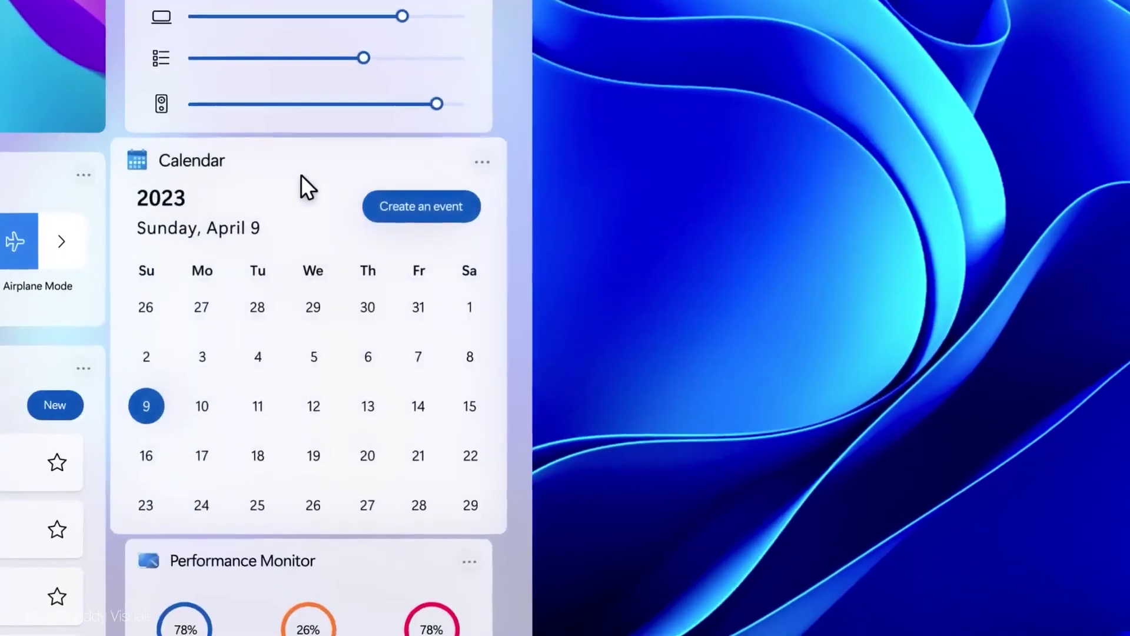
{"action": "left_click_drag", "start_coordinate": [393, 326], "coordinate": [818, 179]}
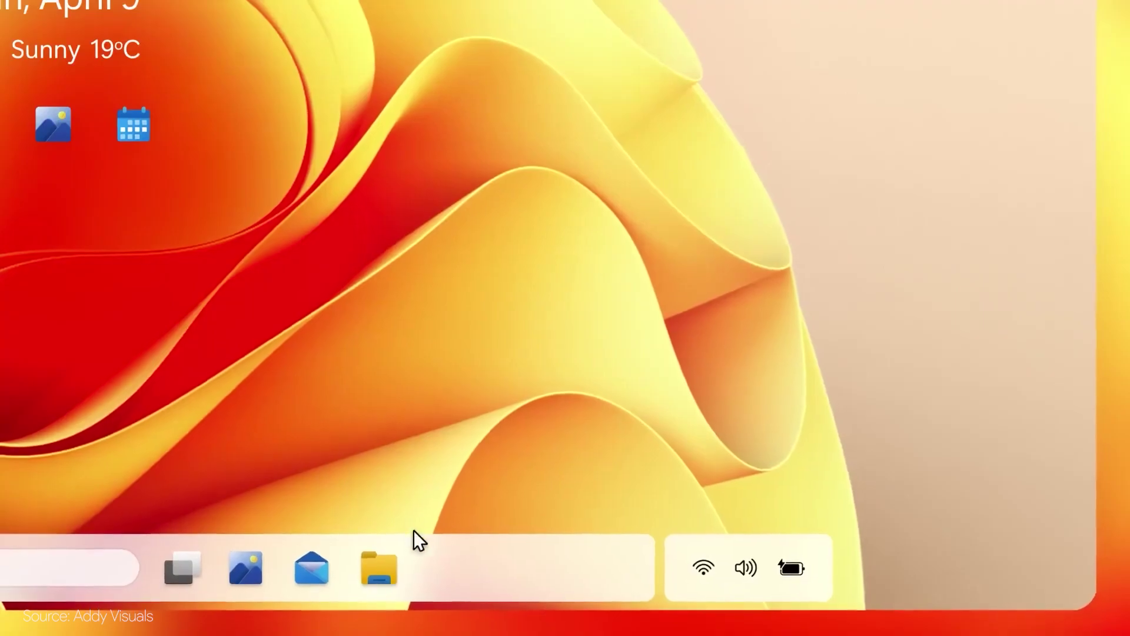
{"action": "right_click", "coordinate": [440, 555]}
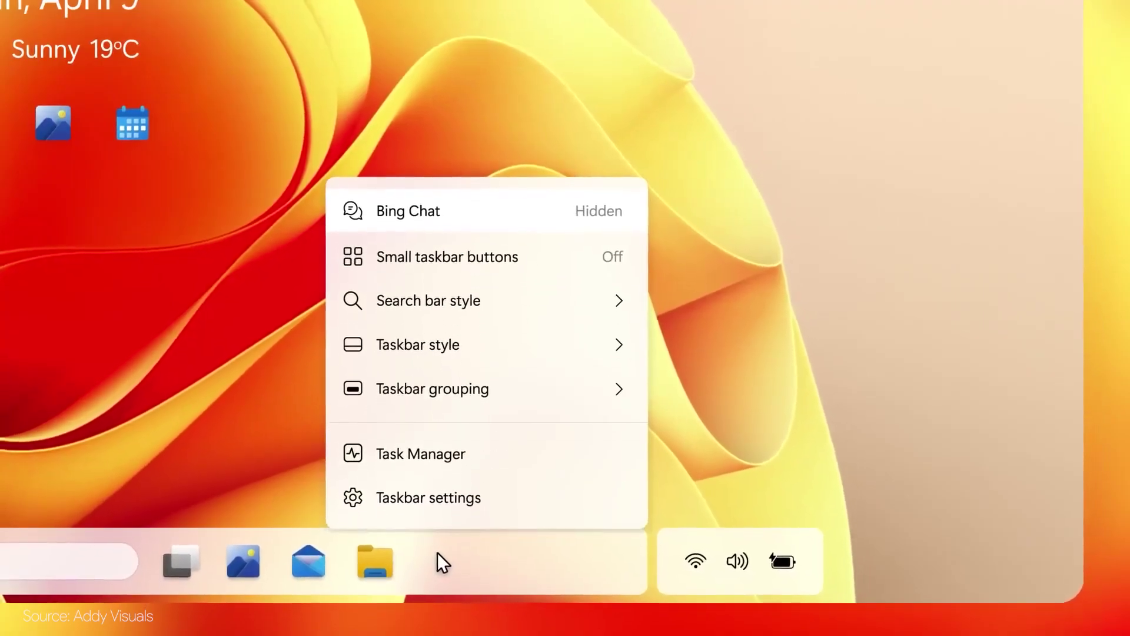
{"action": "key", "text": "Down"}
{"action": "key", "text": "Down"}
{"action": "key", "text": "Right"}
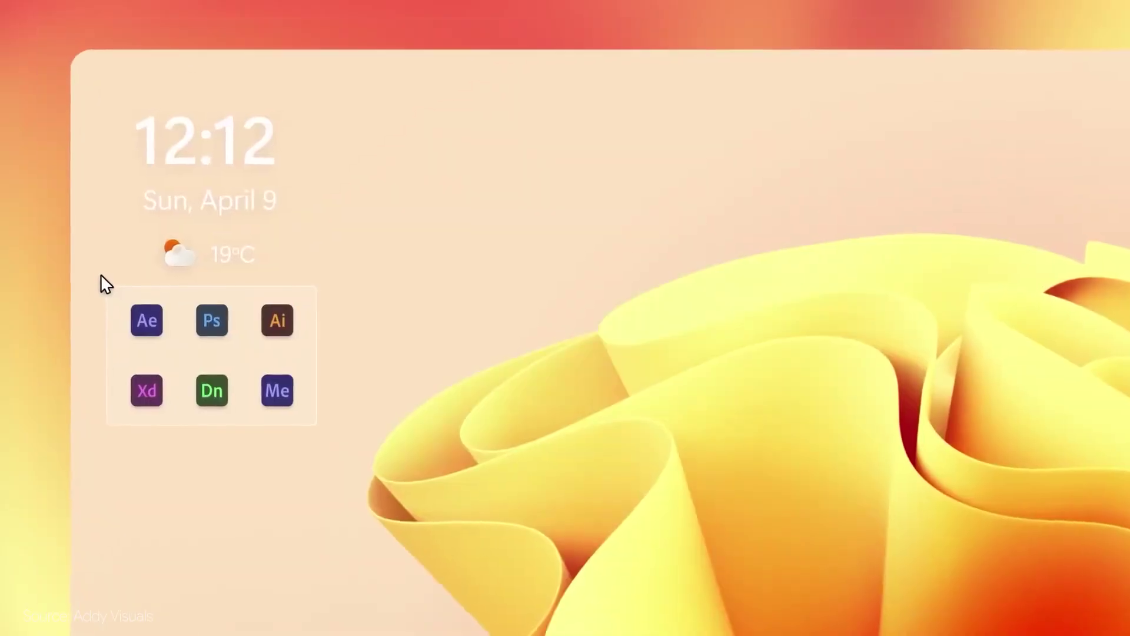
- Combine the Me app with Creative Cloud and add Settings to the Essentials app group
{"action": "left_click_drag", "start_coordinate": [158, 213], "coordinate": [714, 569]}
{"action": "left_click_drag", "start_coordinate": [725, 480], "coordinate": [787, 517]}
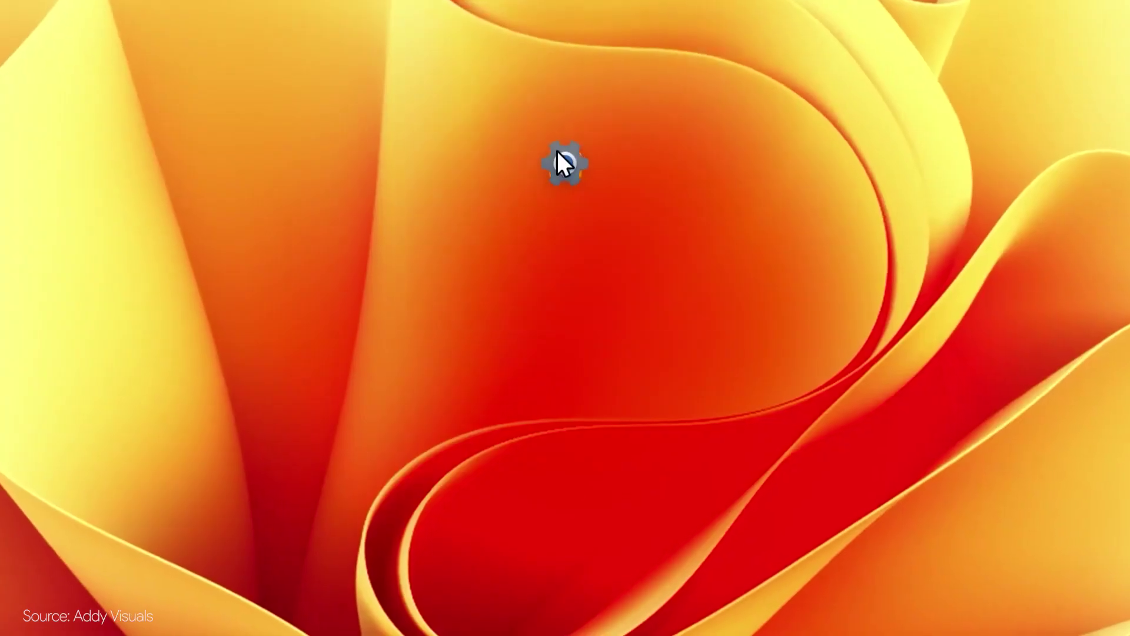
{"action": "right_click", "coordinate": [557, 150]}
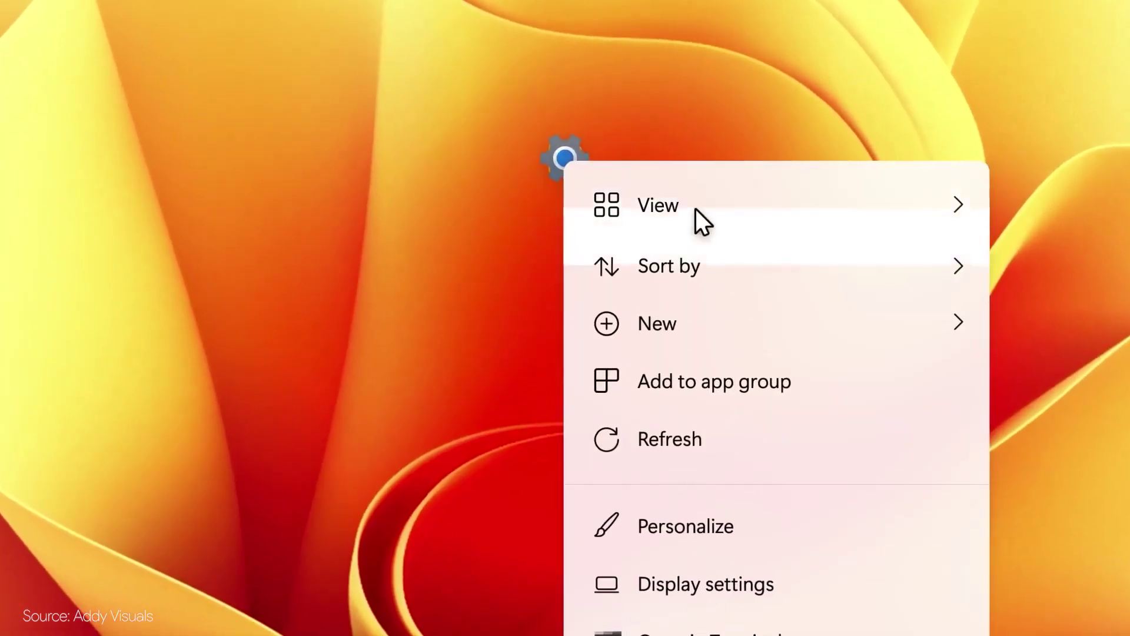
{"action": "left_click", "coordinate": [730, 380]}
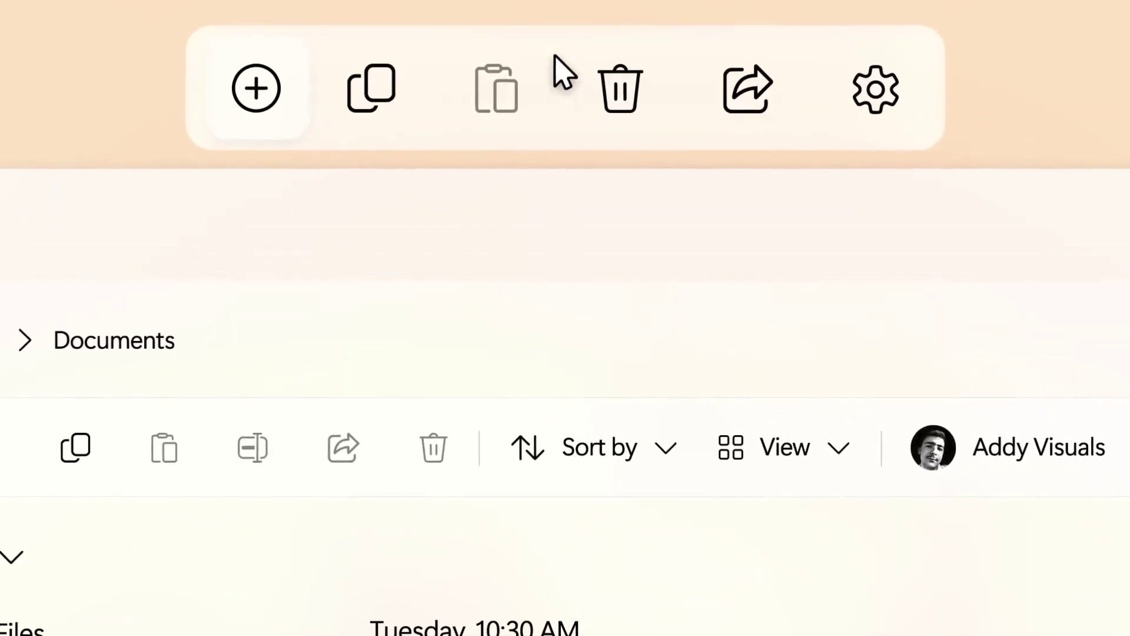
- Reveal the available folders and drop Windows 12 Concept and School Files into Projects
{"action": "left_click", "coordinate": [252, 84]}
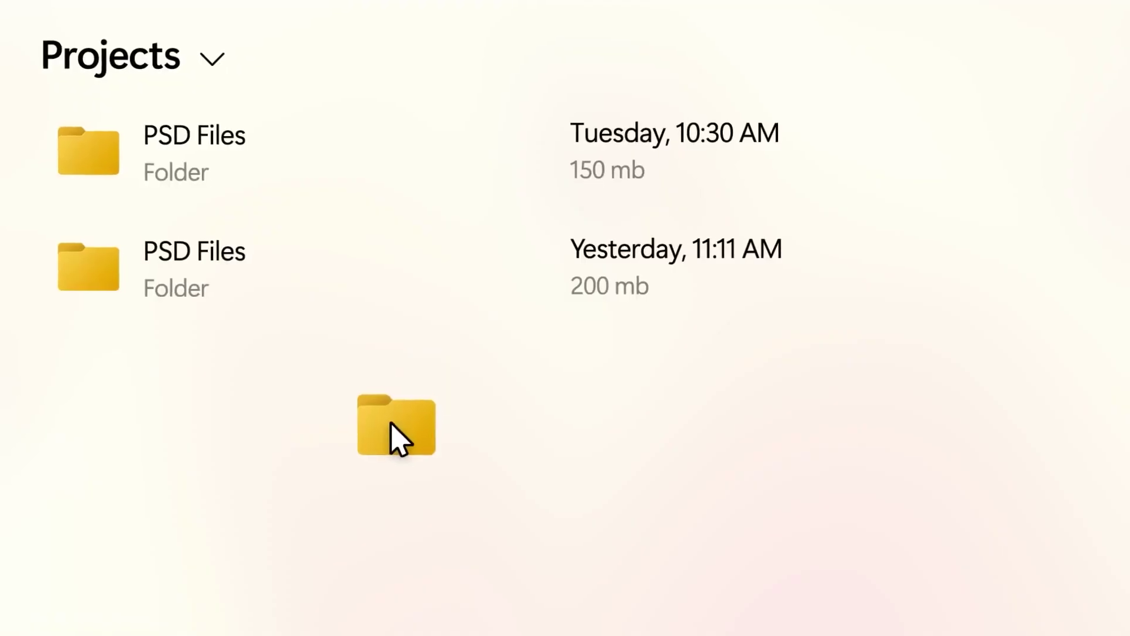
{"action": "left_click_drag", "start_coordinate": [391, 433], "coordinate": [396, 442]}
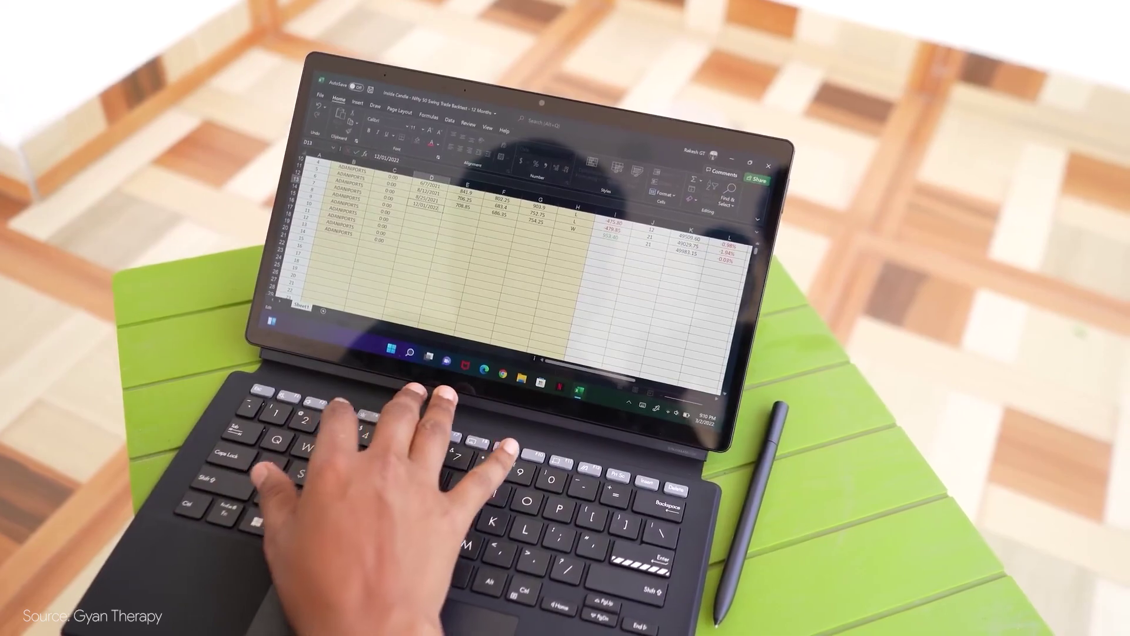
- Commit the date 12/1/2022 in cell D13, then show Task View of open windows
{"action": "key", "text": "Tab"}
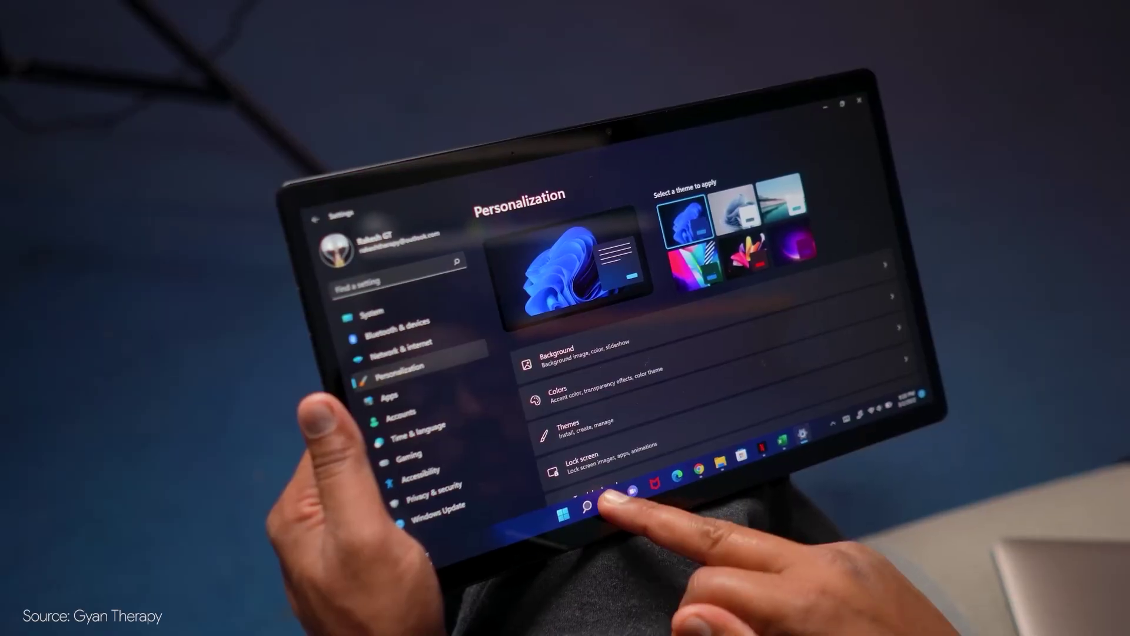
{"action": "left_click", "coordinate": [611, 499]}
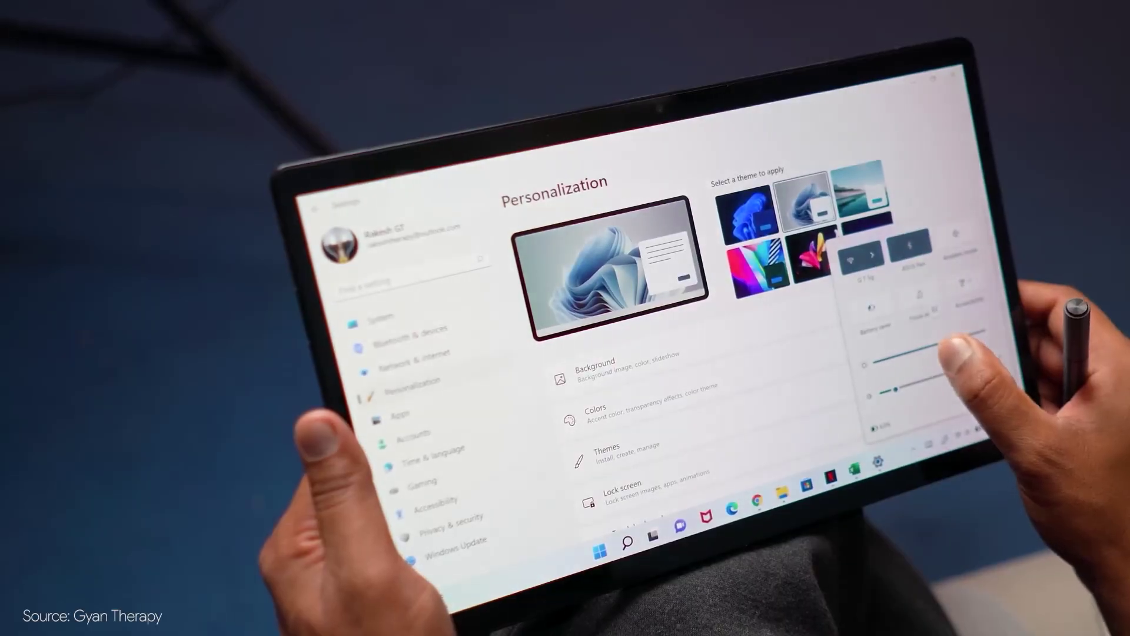
- Close quick settings and switch between Settings Personalization and Netflix showing Our Planet
{"action": "left_click", "coordinate": [832, 196]}
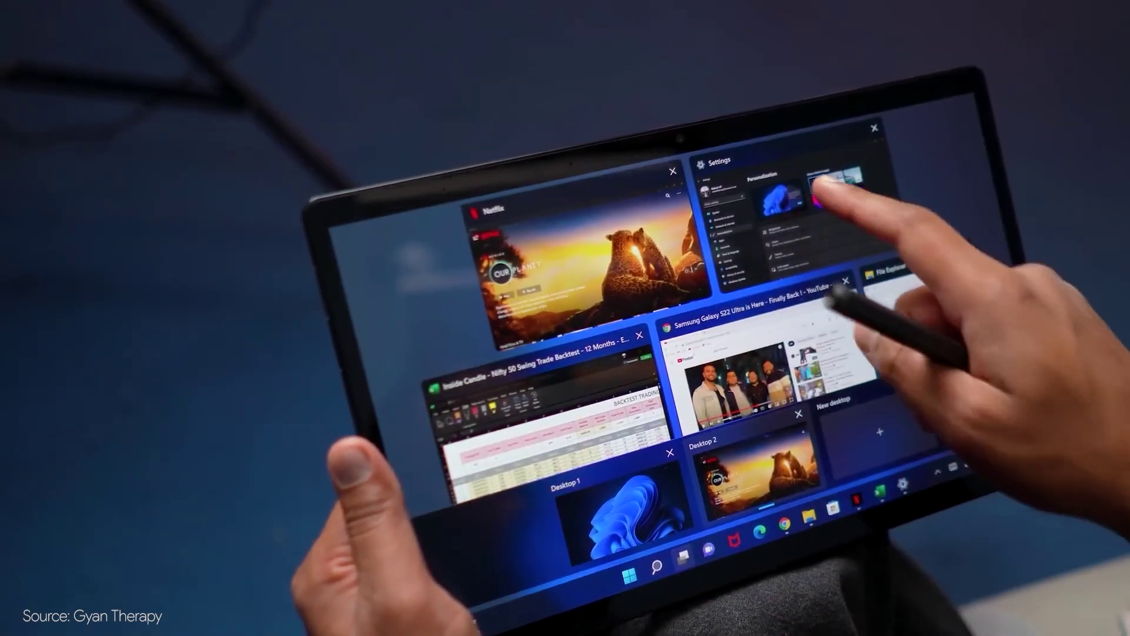
{"action": "left_click", "coordinate": [765, 197]}
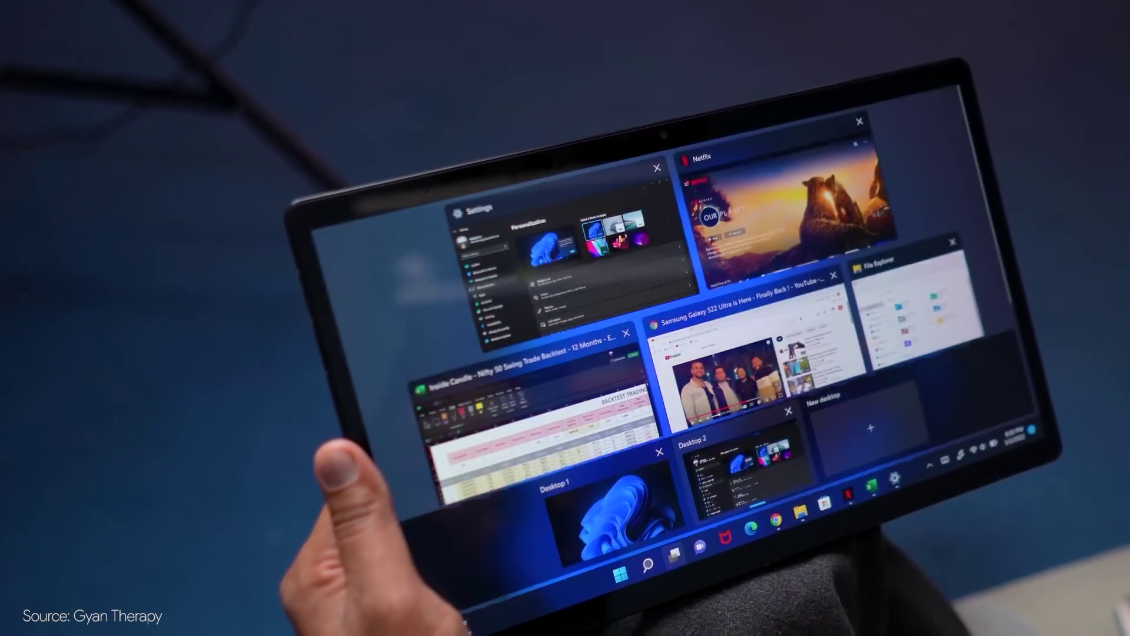
{"action": "left_click", "coordinate": [783, 217]}
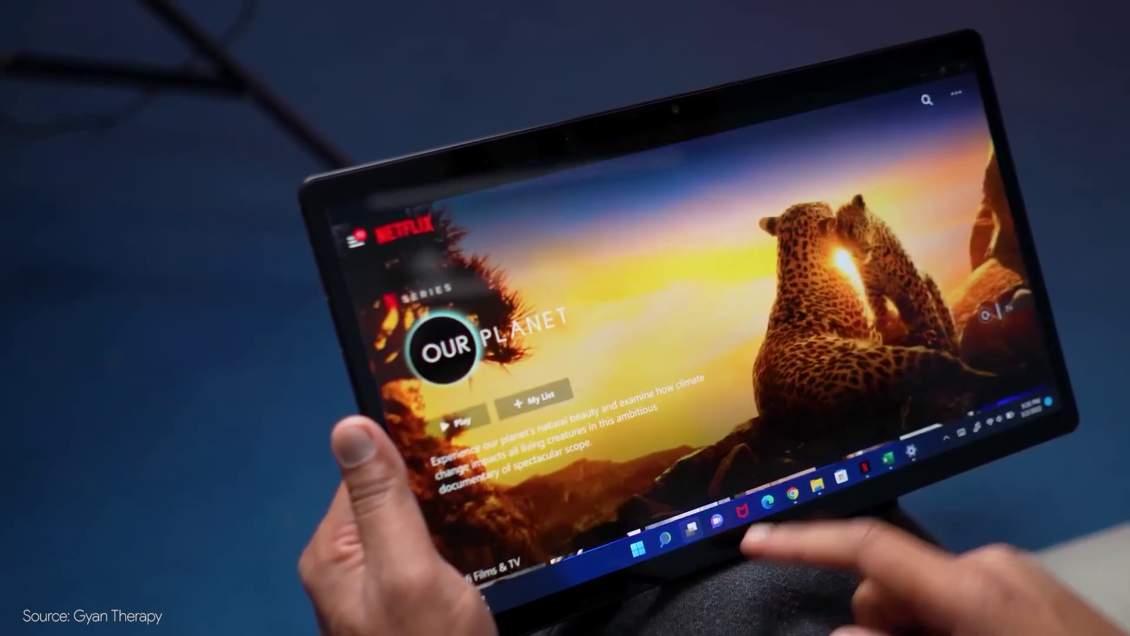
- Cycle through TradingView, Google Trends, YouTube and Web Store tabs, then move the 2 of spades onto a 3
{"action": "key", "text": "super+Tab"}
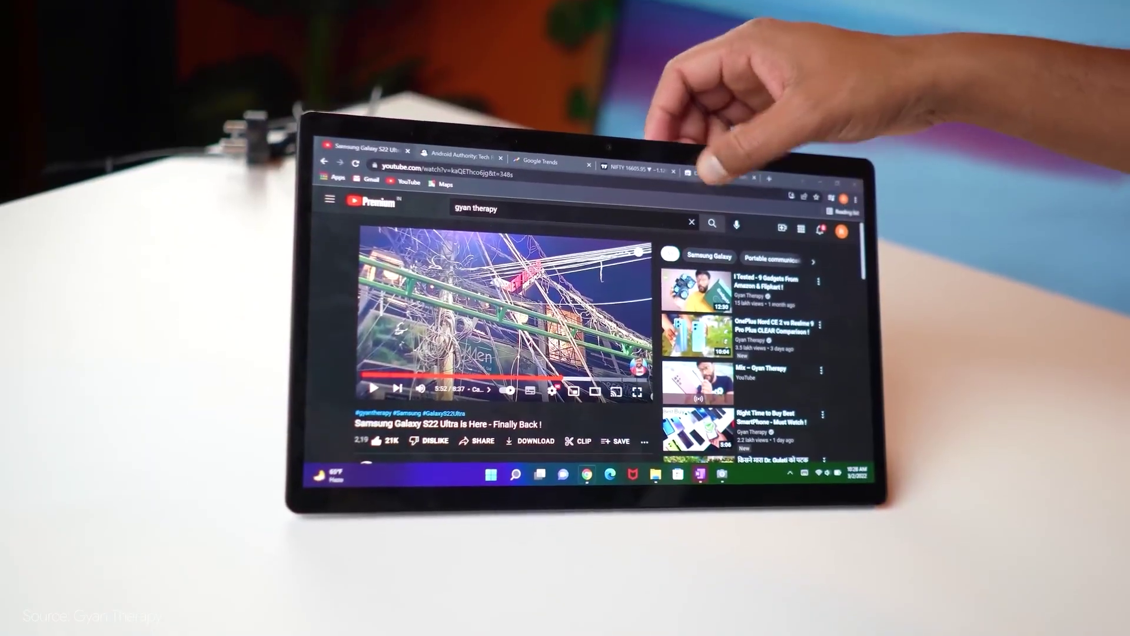
{"action": "left_click", "coordinate": [626, 153]}
{"action": "left_click", "coordinate": [533, 146]}
{"action": "left_click", "coordinate": [356, 136]}
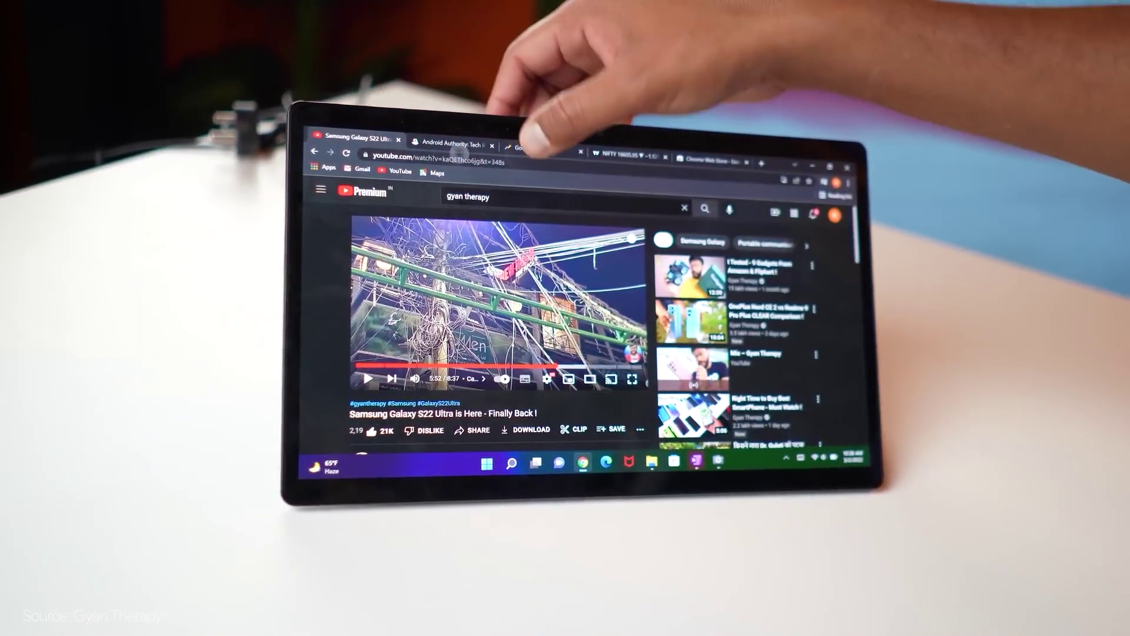
{"action": "left_click", "coordinate": [532, 146]}
{"action": "left_click", "coordinate": [627, 153]}
{"action": "left_click", "coordinate": [686, 158]}
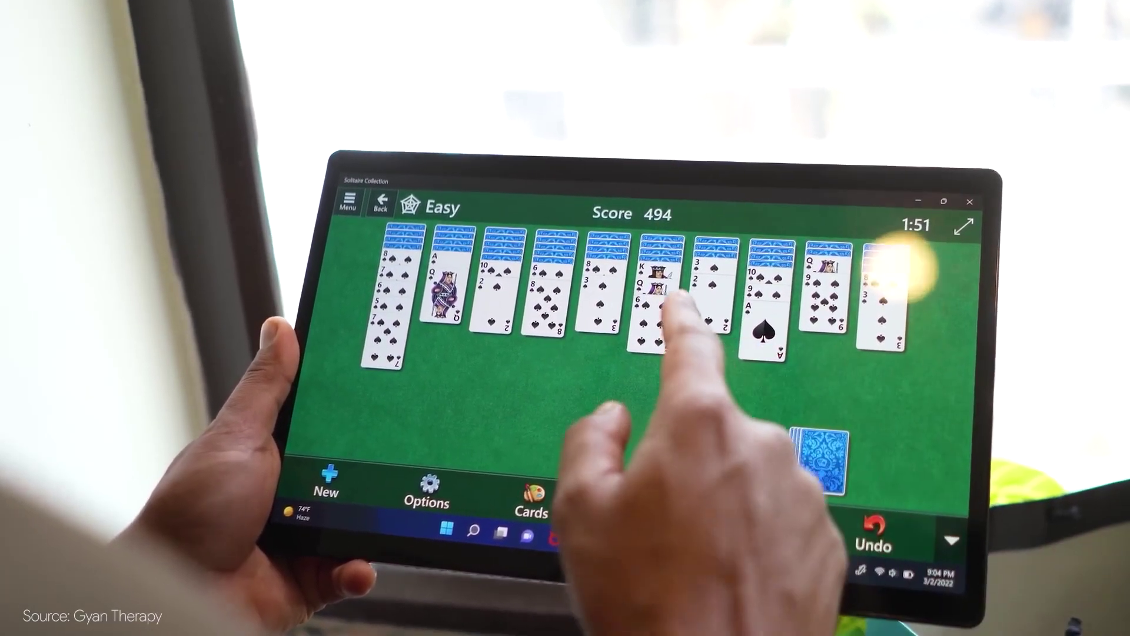
{"action": "left_click_drag", "start_coordinate": [701, 317], "coordinate": [589, 306]}
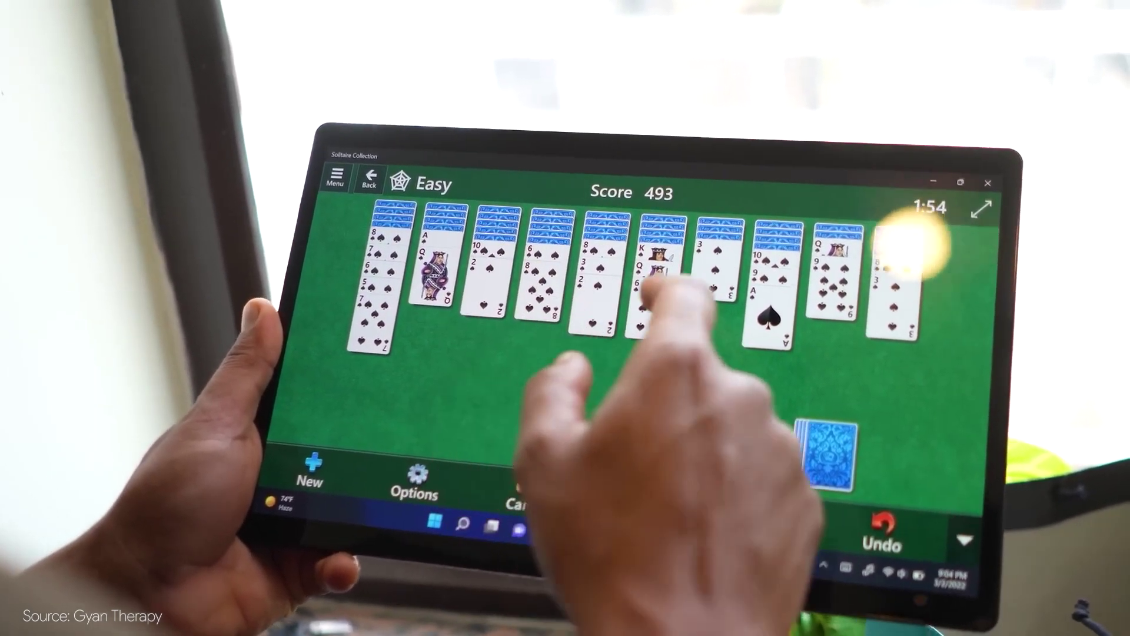
{"action": "left_click_drag", "start_coordinate": [643, 302], "coordinate": [724, 306]}
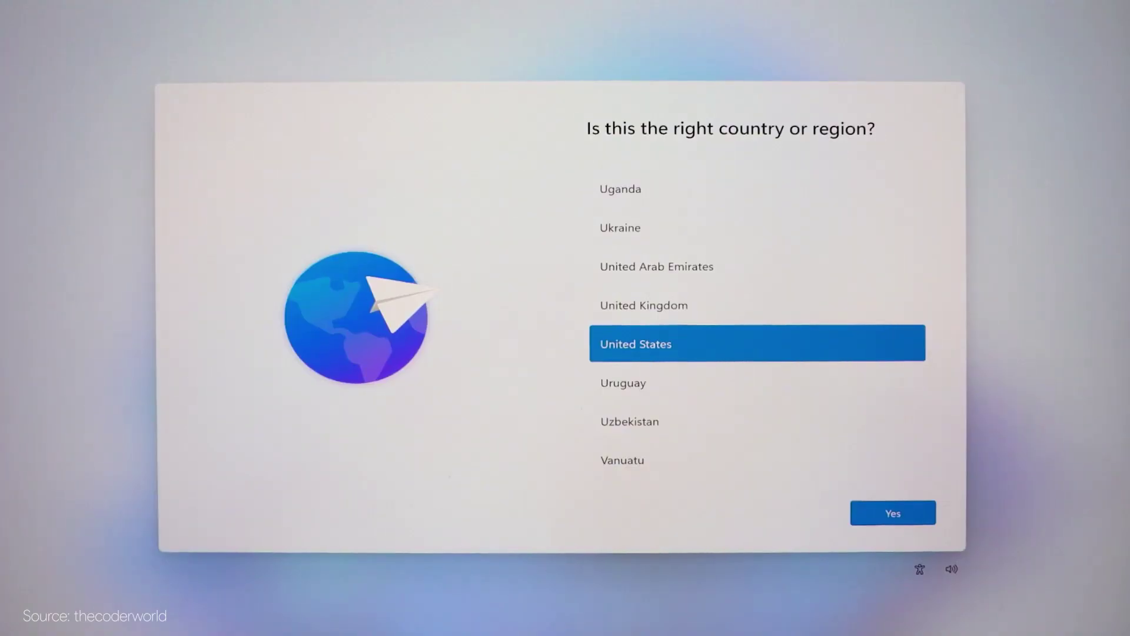
- Confirm United States region and US keyboard, then join HomeNetwork Wi-Fi with its security key
{"action": "key", "text": "Return"}
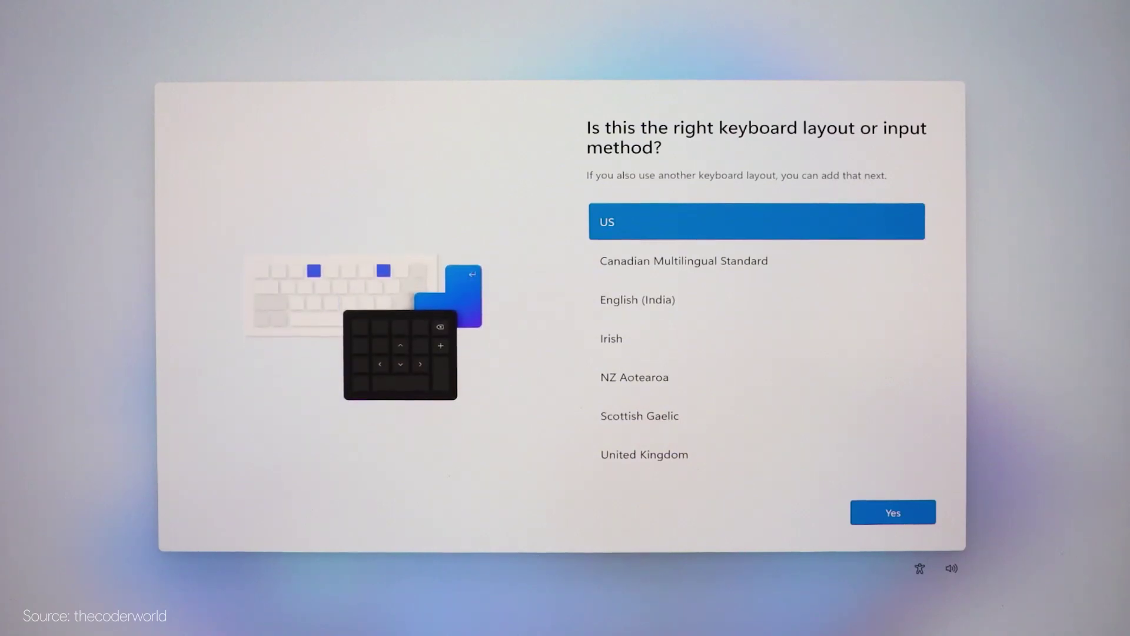
{"action": "key", "text": "Return"}
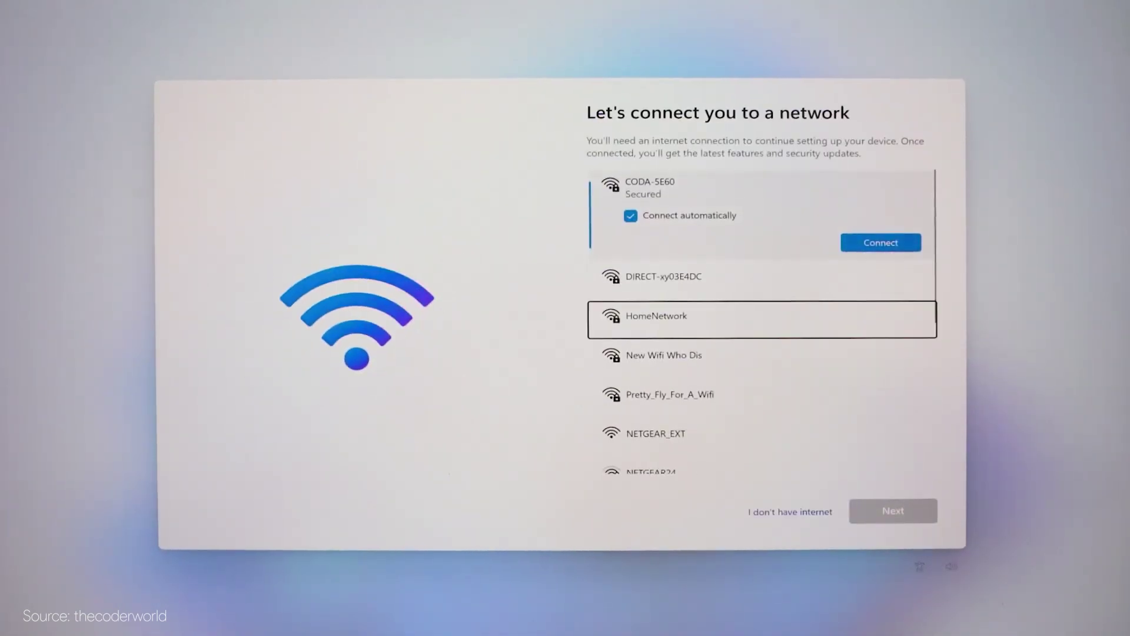
{"action": "key", "text": "Return"}
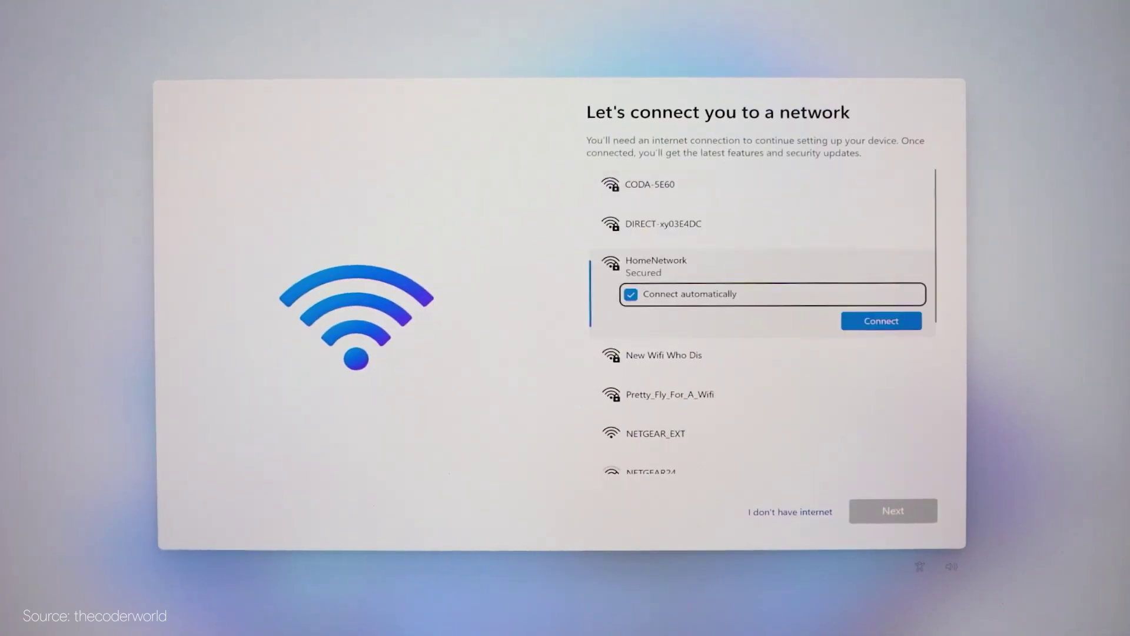
{"action": "key", "text": "Return"}
{"action": "type", "text": "a"}
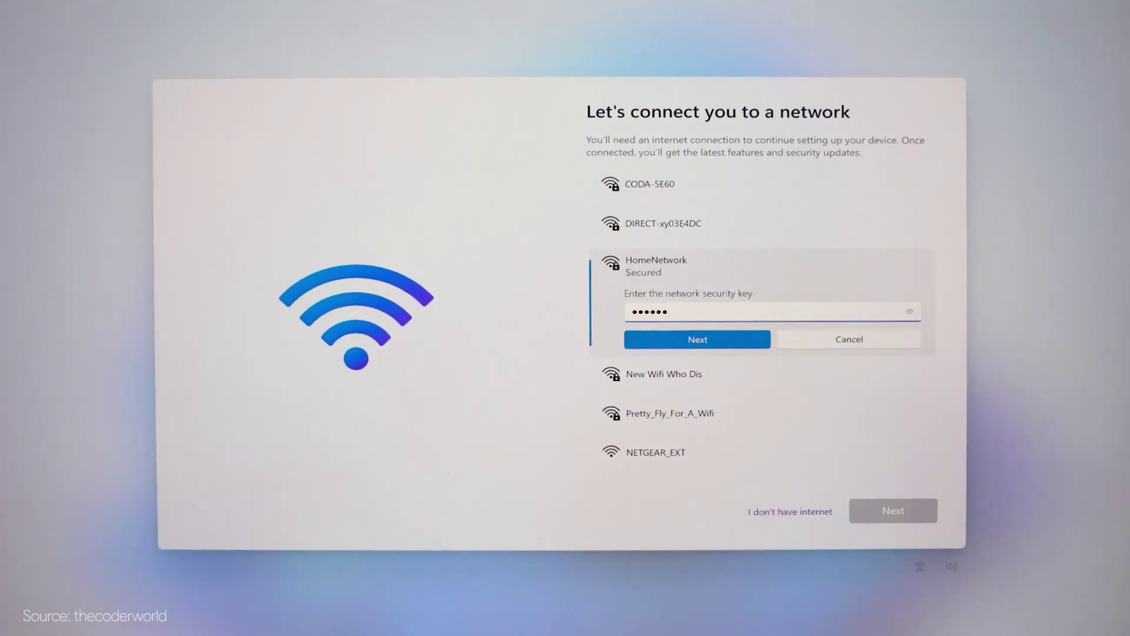
{"action": "type", "text": "****"}
{"action": "key", "text": "Tab"}
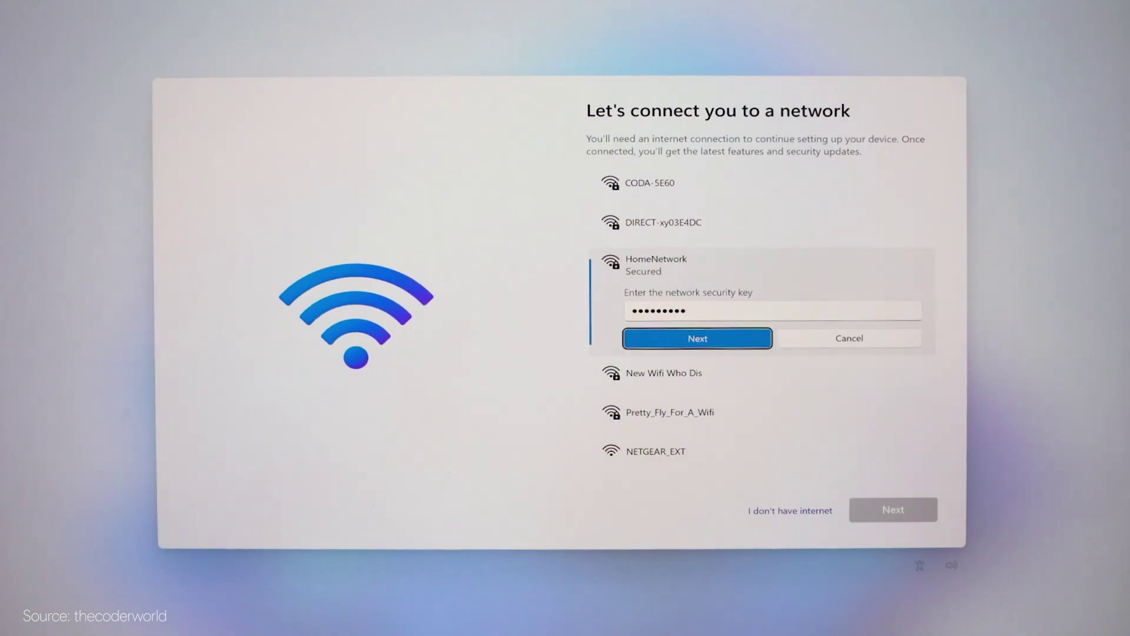
{"action": "key", "text": "Return"}
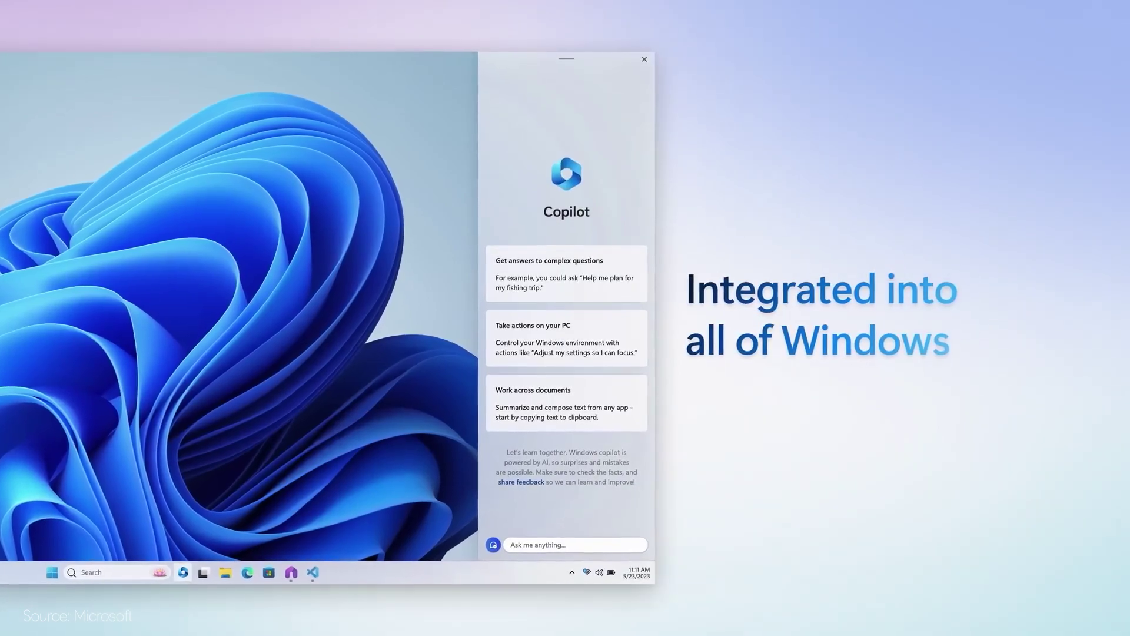
- Ask Copilot 'How can I adjust my system to get work done?' and accept focus session, dark theme and window arrangement
{"action": "type", "text": "How can I adjust my system to get work done?"}
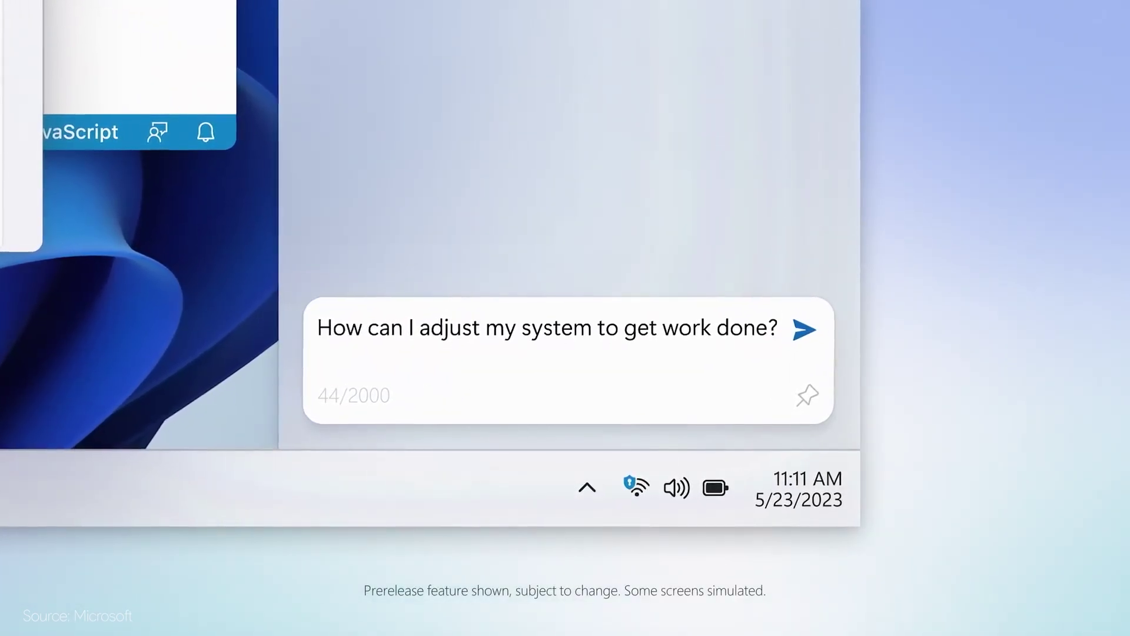
{"action": "key", "text": "Return"}
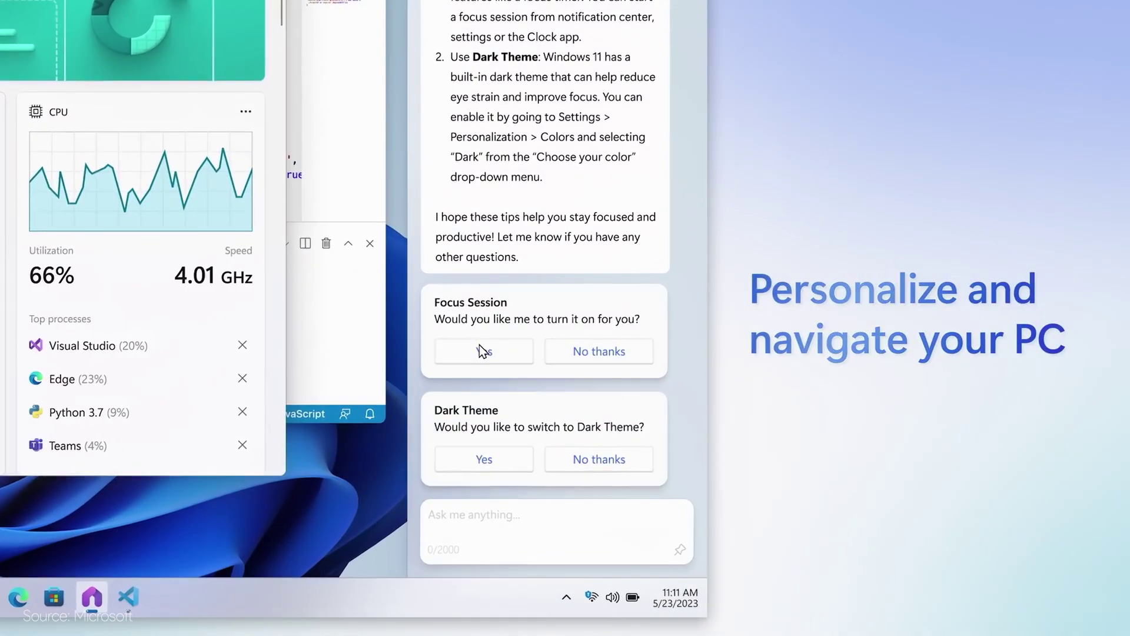
{"action": "left_click", "coordinate": [484, 387]}
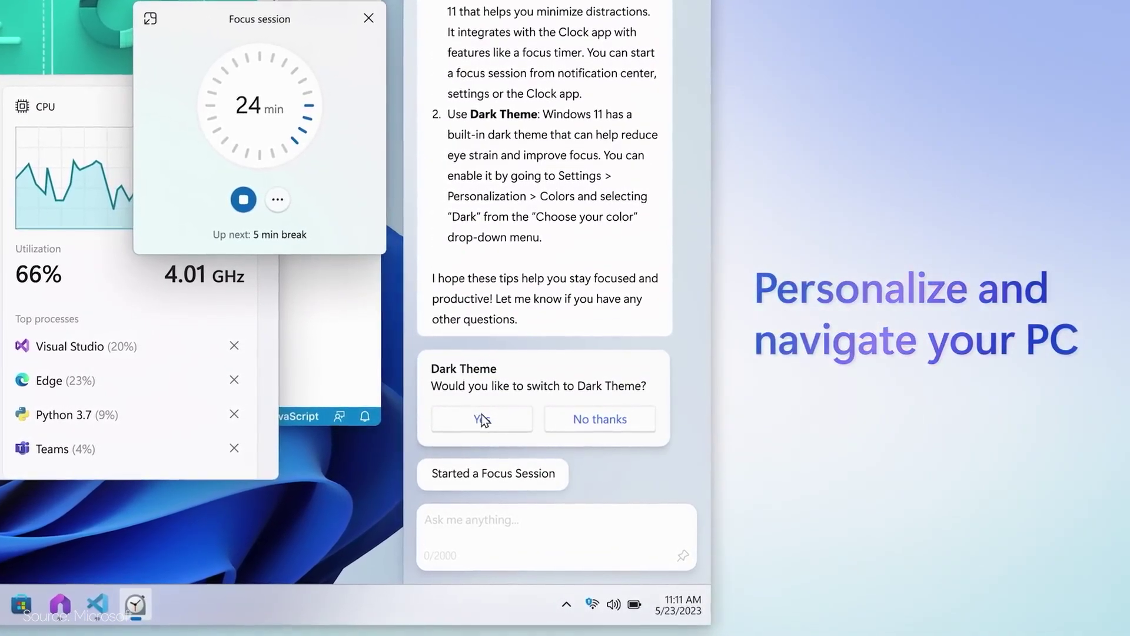
{"action": "left_click", "coordinate": [496, 417]}
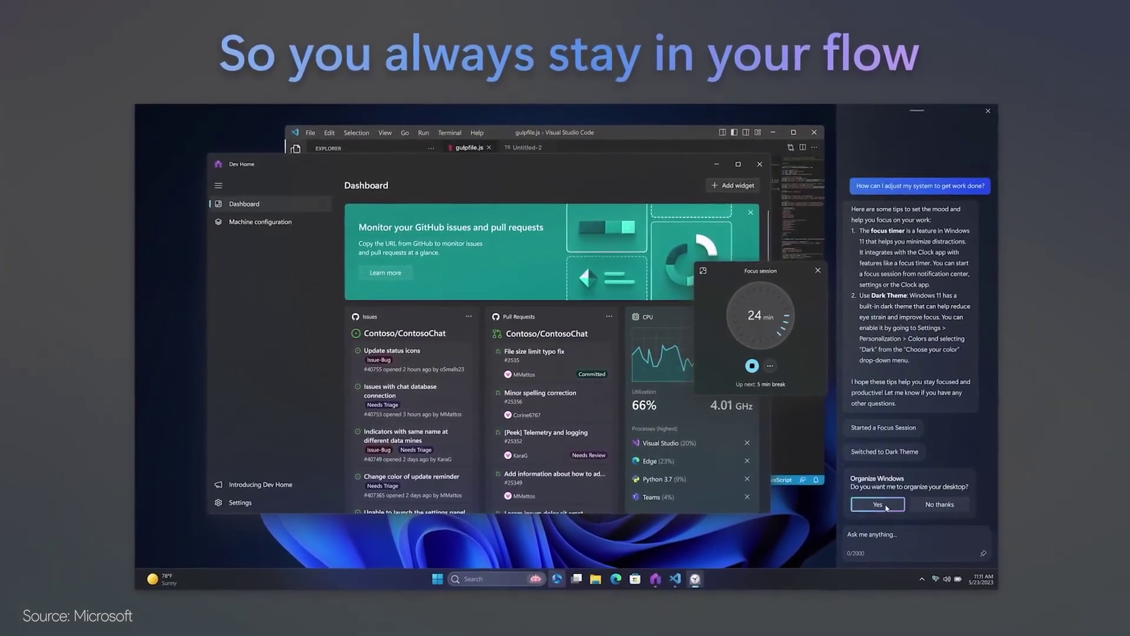
{"action": "left_click", "coordinate": [915, 566]}
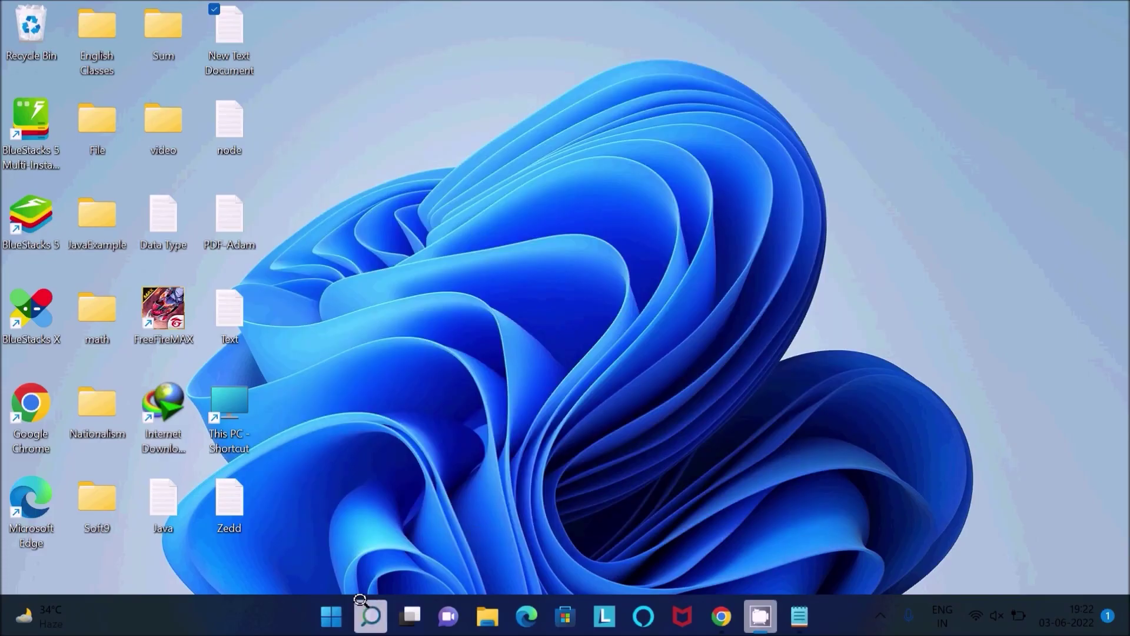
- Search for 'iis' and launch Internet Information Services (IIS) Manager from the results
{"action": "left_click", "coordinate": [360, 601]}
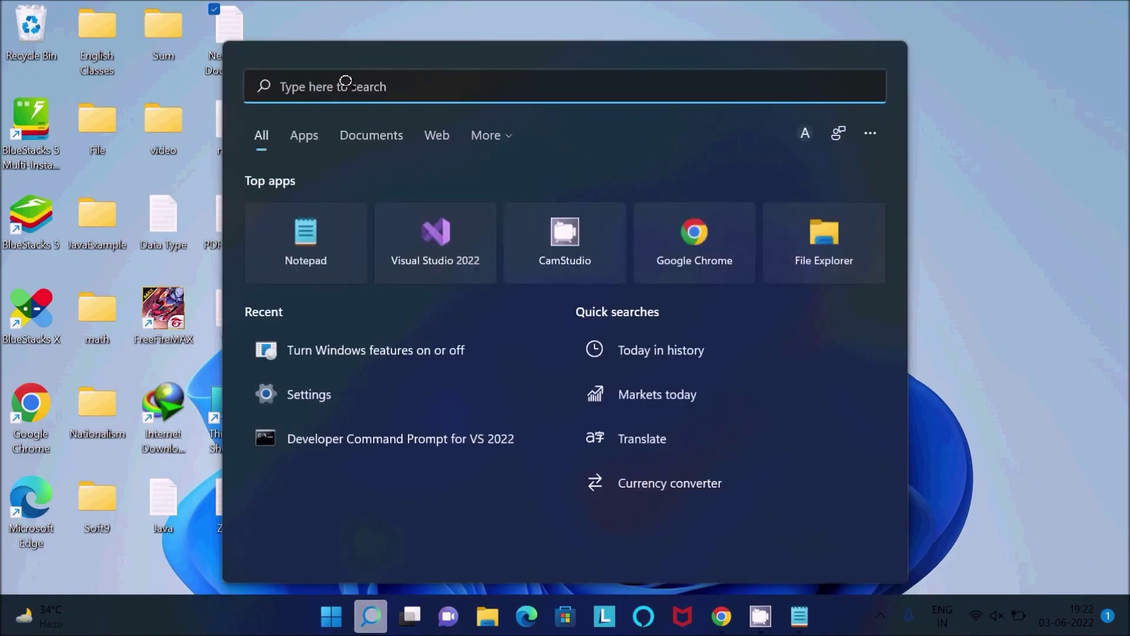
{"action": "type", "text": "iis"}
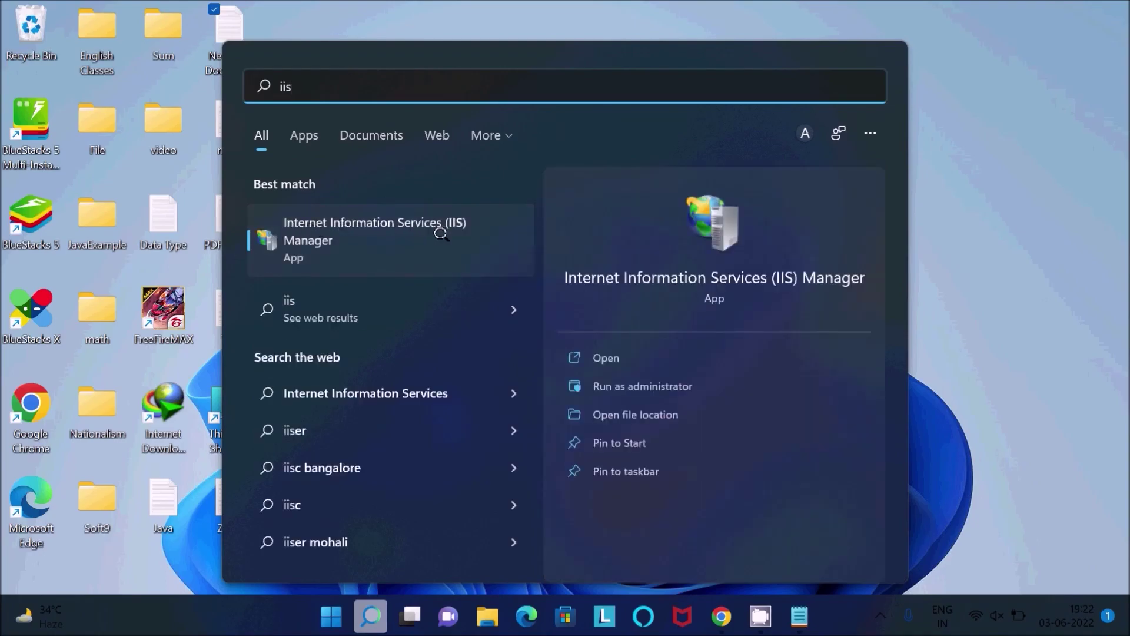
{"action": "left_click", "coordinate": [319, 227]}
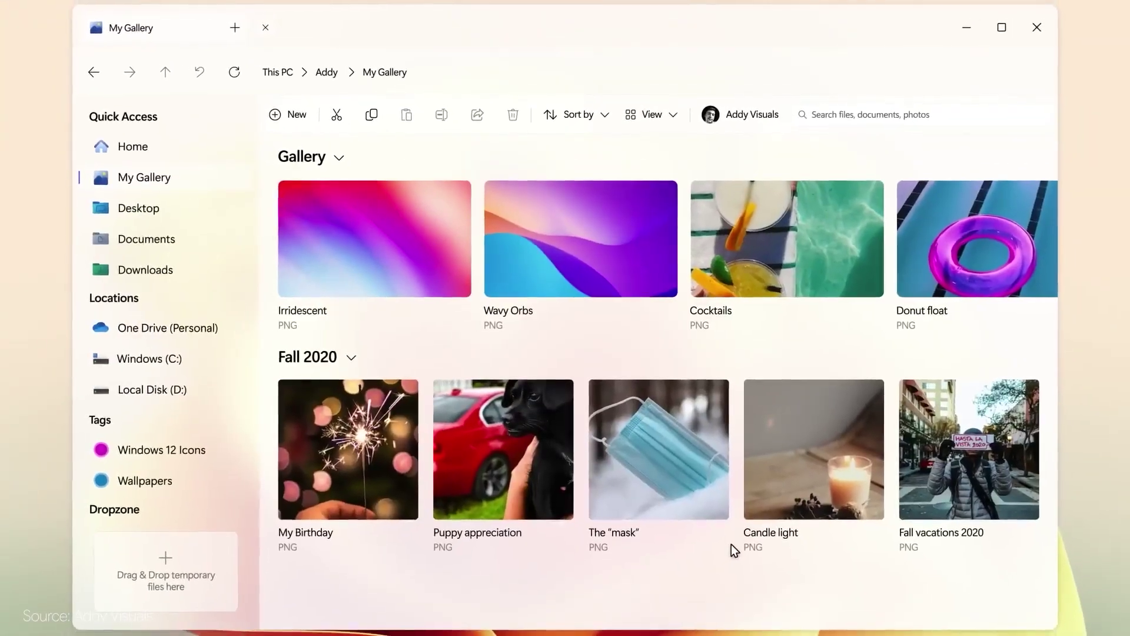
- Box-select the first three Fall 2020 photos and drop them into the sidebar Dropzone
{"action": "left_click_drag", "start_coordinate": [699, 499], "coordinate": [339, 356]}
{"action": "left_click_drag", "start_coordinate": [406, 376], "coordinate": [420, 372]}
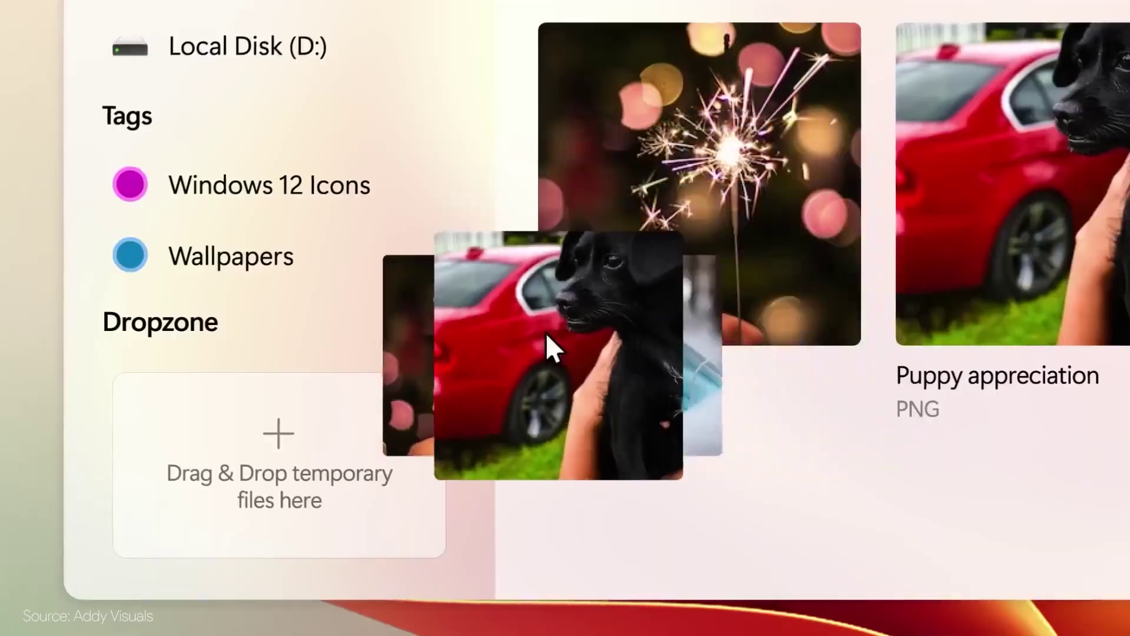
{"action": "left_click_drag", "start_coordinate": [546, 333], "coordinate": [259, 432]}
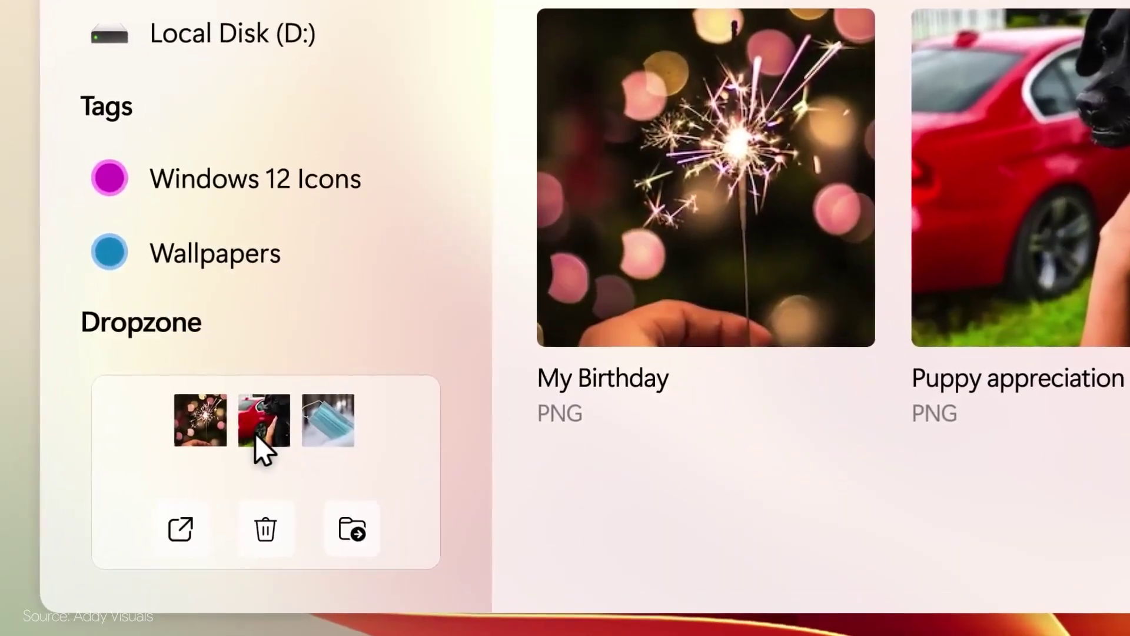
{"action": "right_click", "coordinate": [559, 158]}
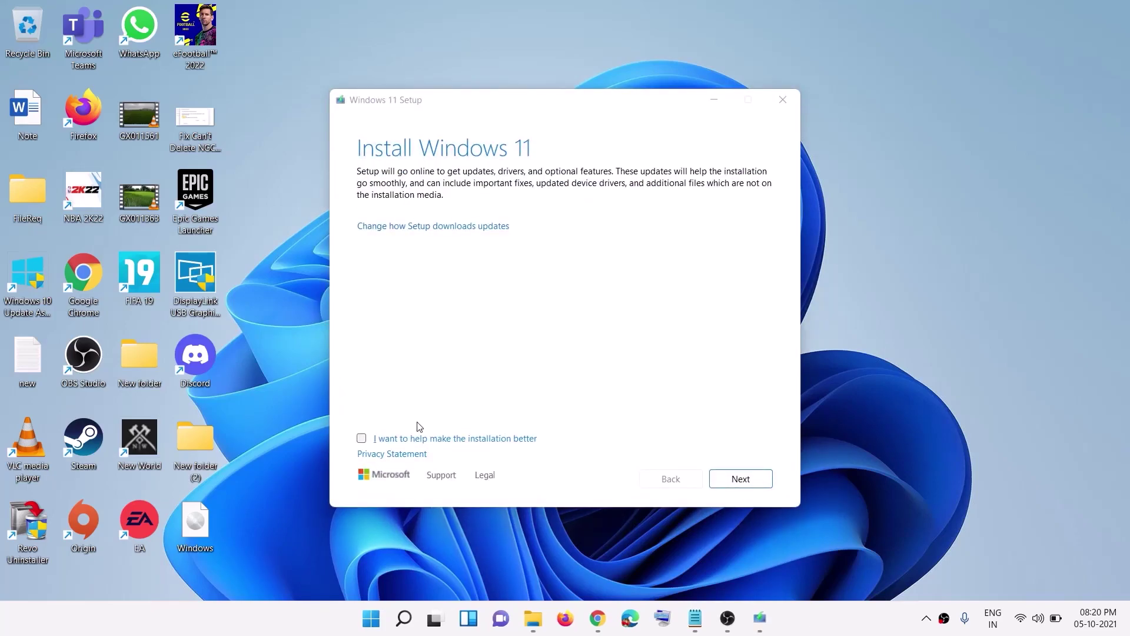
- Tick 'I want to help make the installation better' and open 'Change how Setup downloads updates'
{"action": "left_click", "coordinate": [362, 439]}
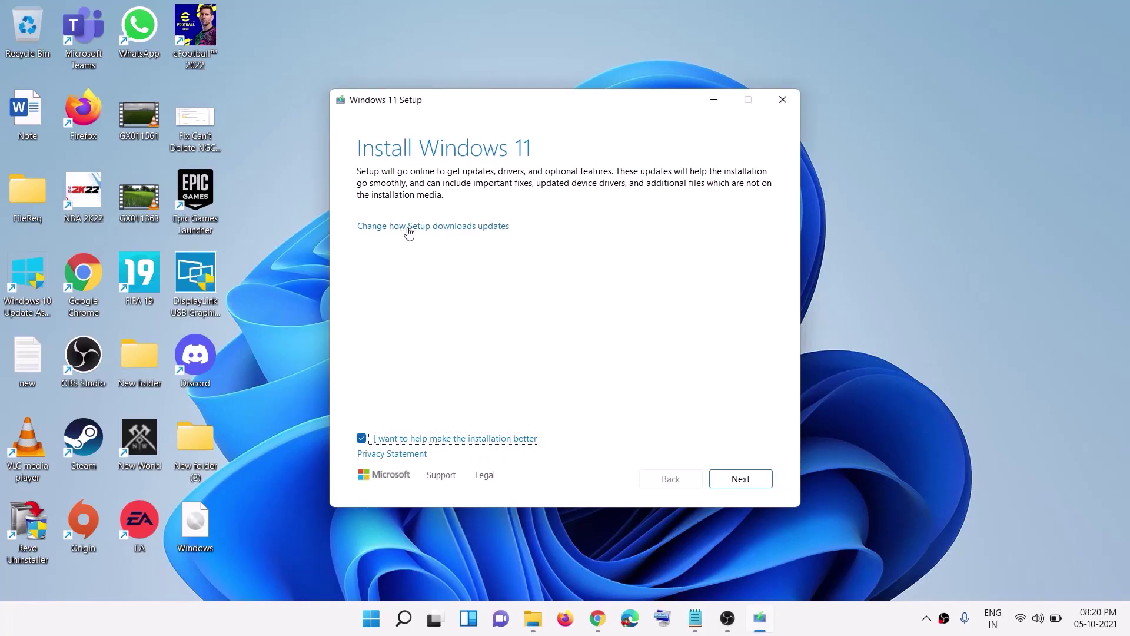
{"action": "left_click", "coordinate": [463, 229]}
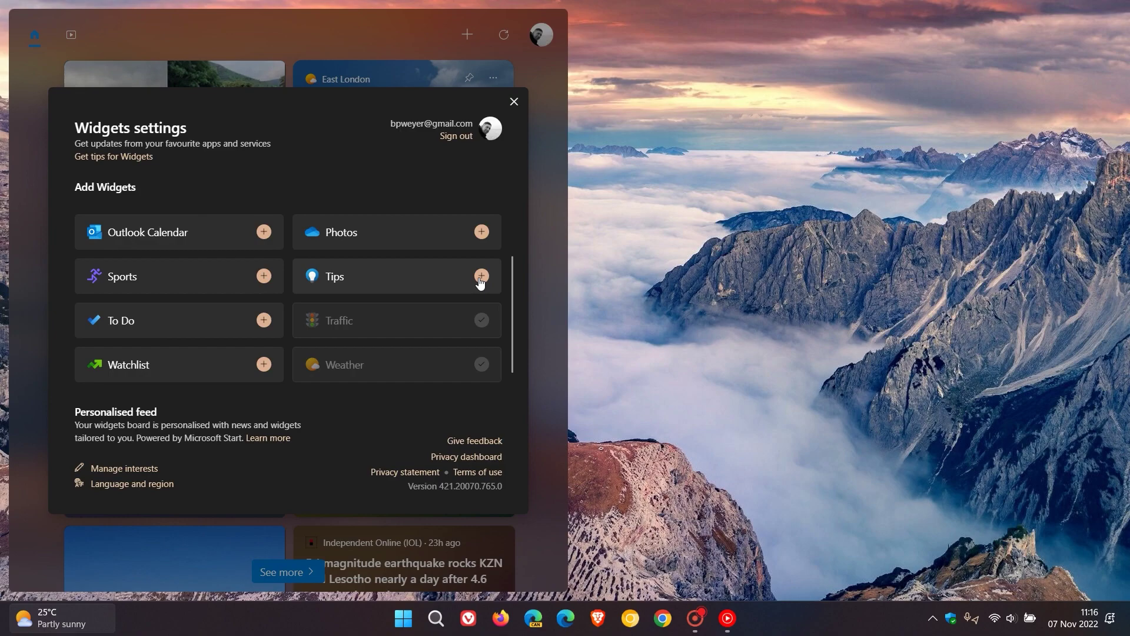
- Add the Tips widget to the board and resize its card to medium, then small
{"action": "left_click", "coordinate": [480, 280]}
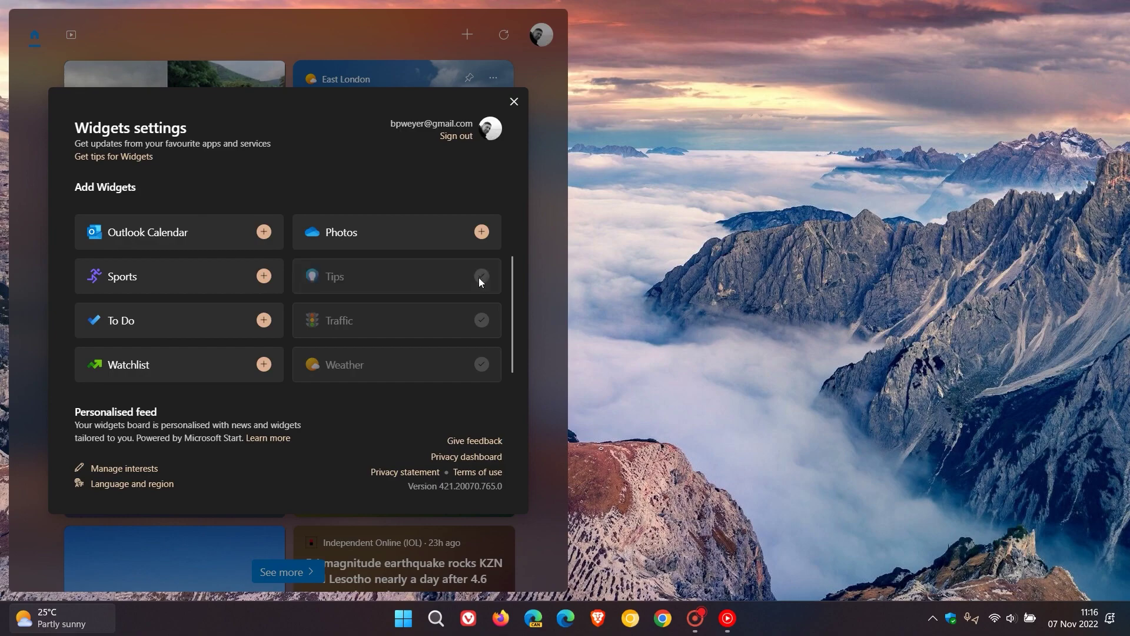
{"action": "left_click", "coordinate": [514, 102]}
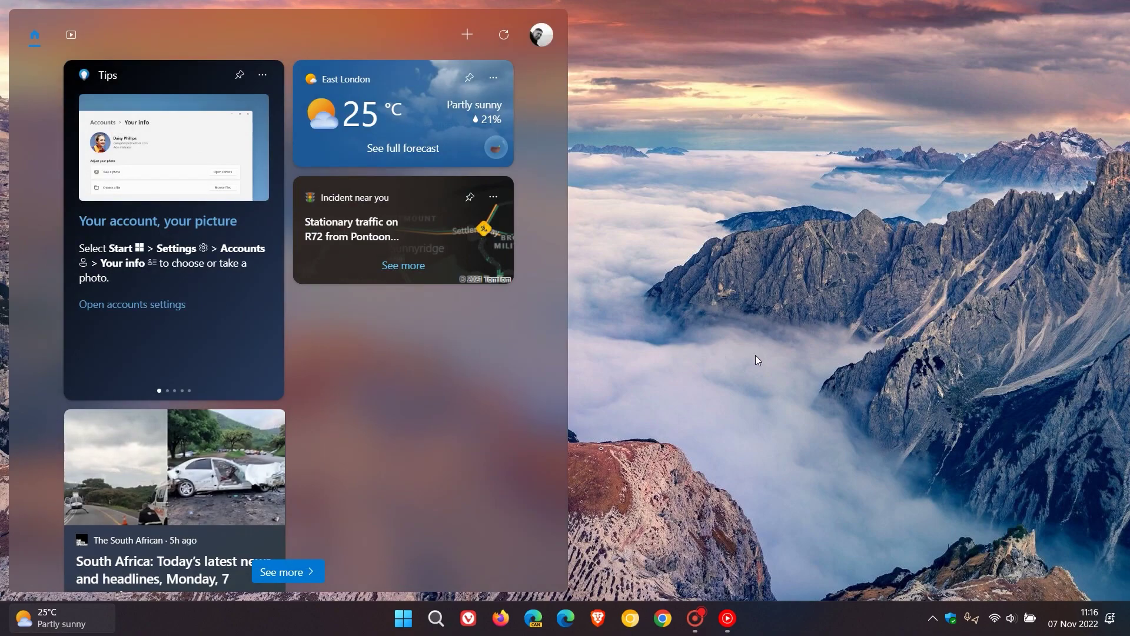
{"action": "left_click", "coordinate": [263, 75]}
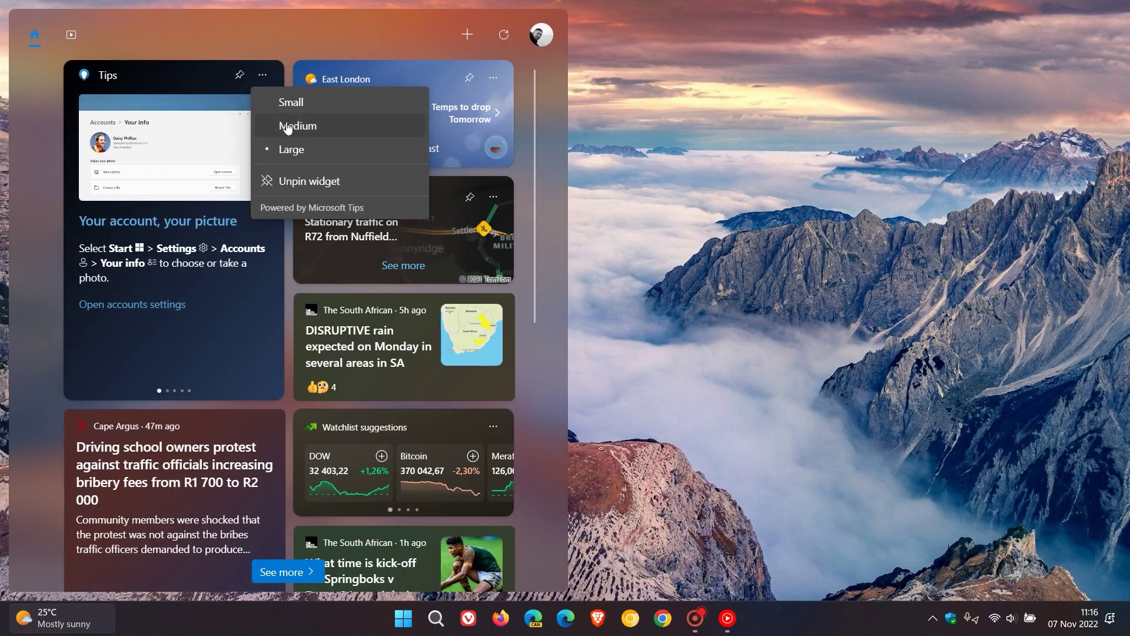
{"action": "left_click", "coordinate": [287, 127]}
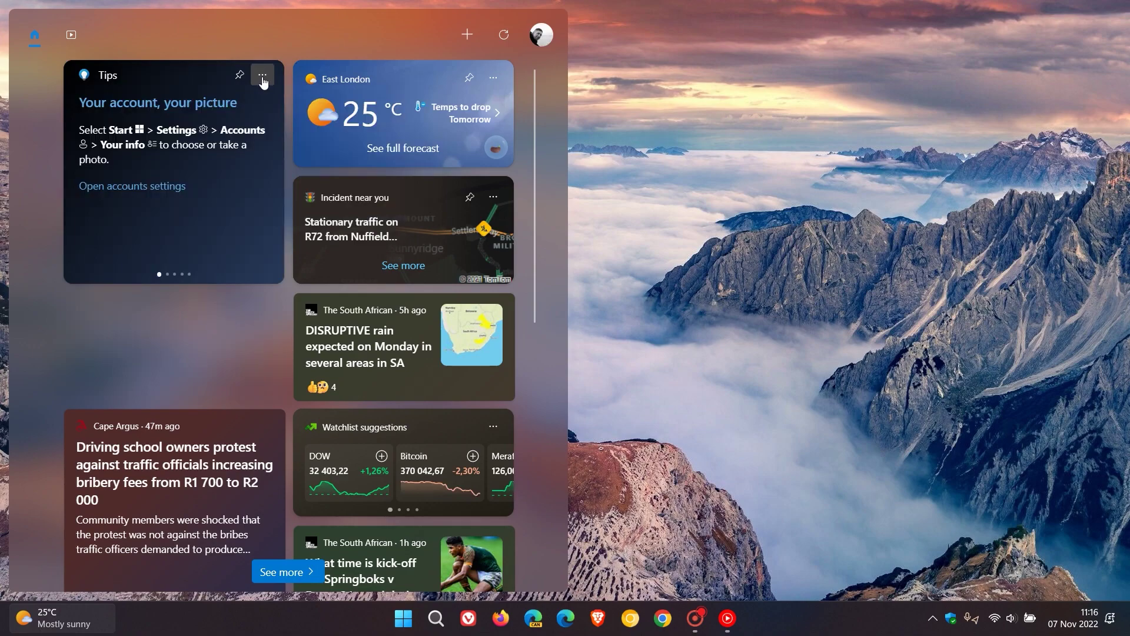
{"action": "left_click", "coordinate": [262, 77]}
{"action": "left_click", "coordinate": [278, 102]}
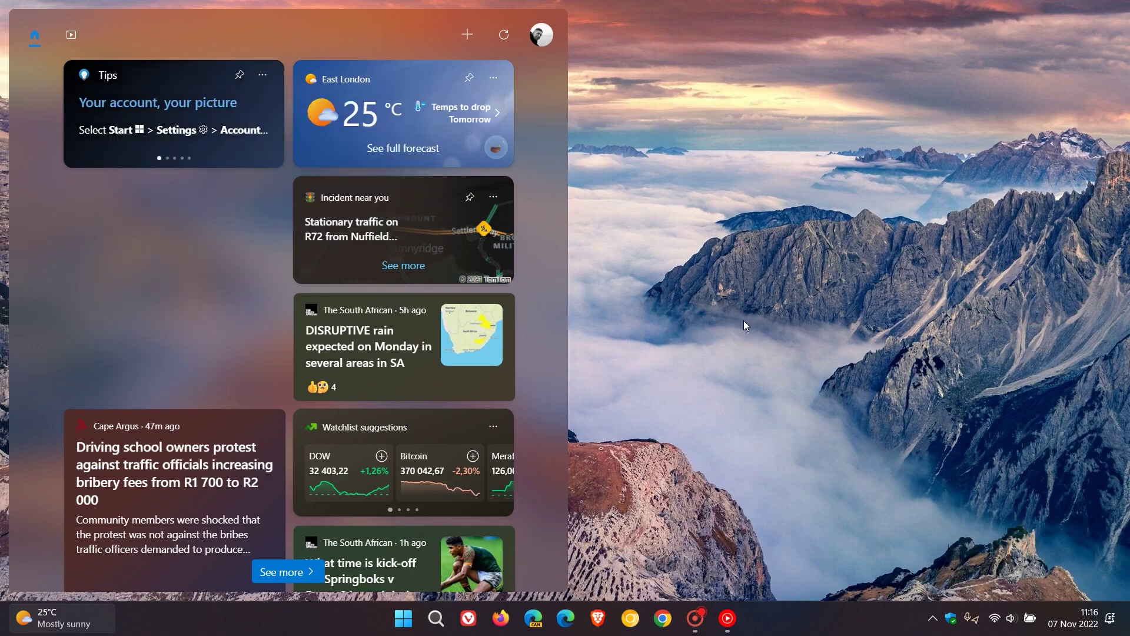
- Move the Tips card to the top of the right column
{"action": "left_click", "coordinate": [723, 316]}
{"action": "key", "text": "super+w"}
{"action": "left_click_drag", "start_coordinate": [161, 75], "coordinate": [406, 76]}
{"action": "left_click", "coordinate": [764, 282]}
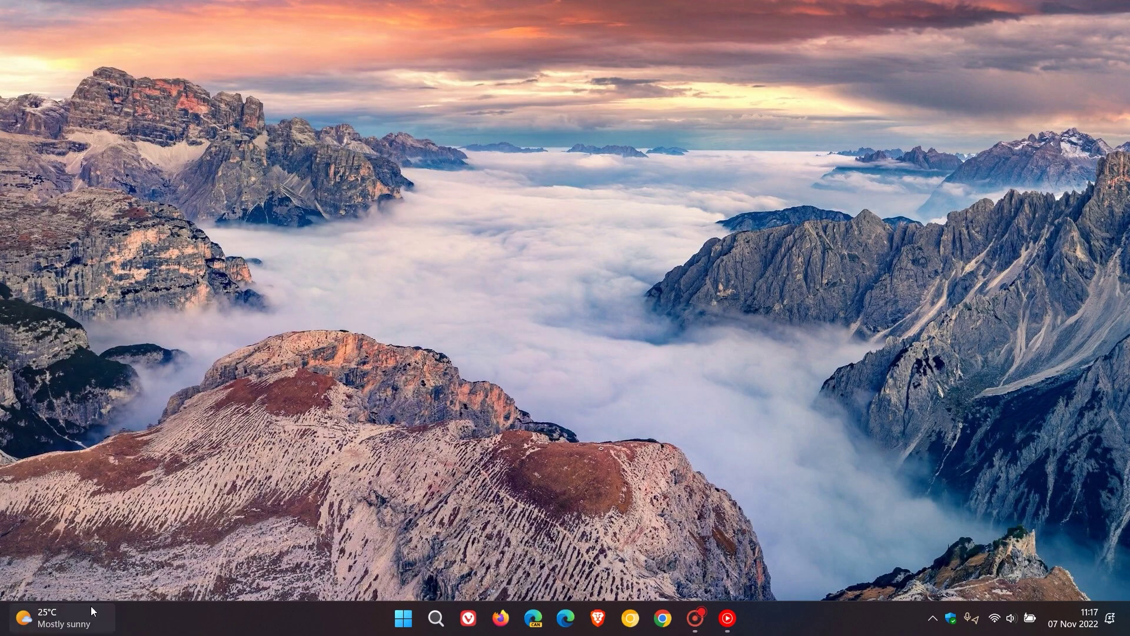
- Unpin the Tips widget from the widgets board
{"action": "mouse_move", "coordinate": [88, 612]}
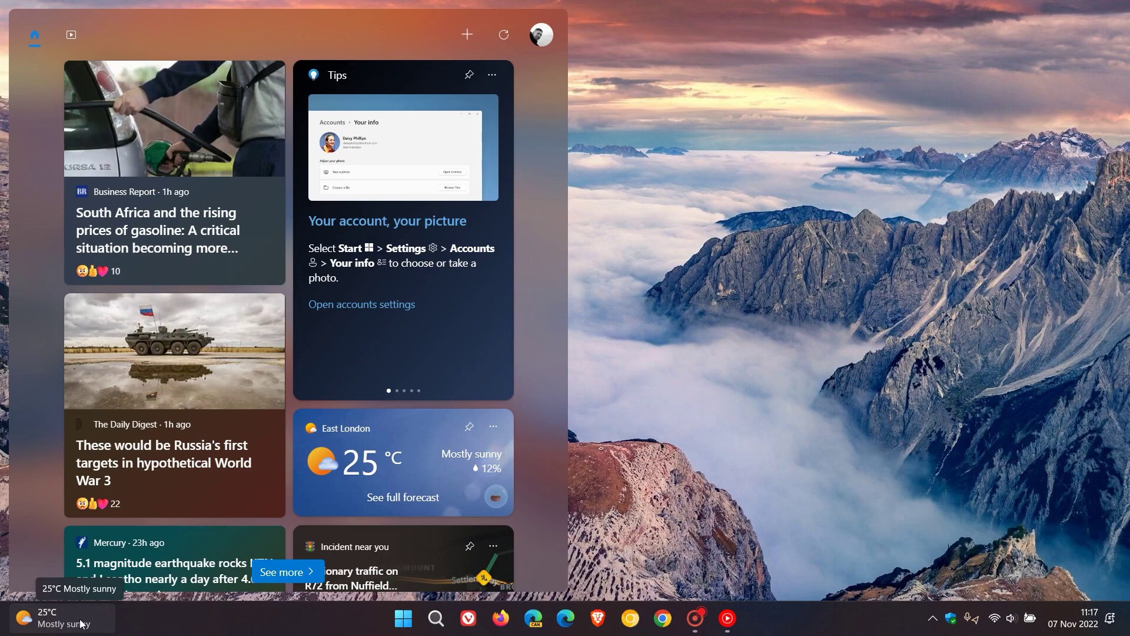
{"action": "left_click", "coordinate": [493, 76]}
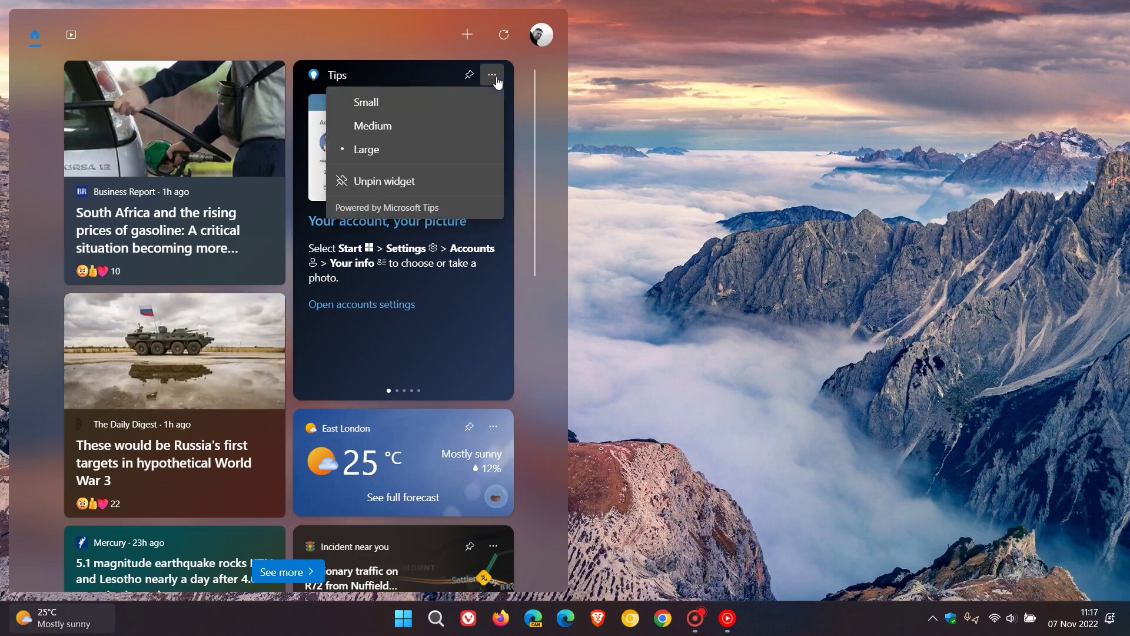
{"action": "left_click", "coordinate": [434, 189]}
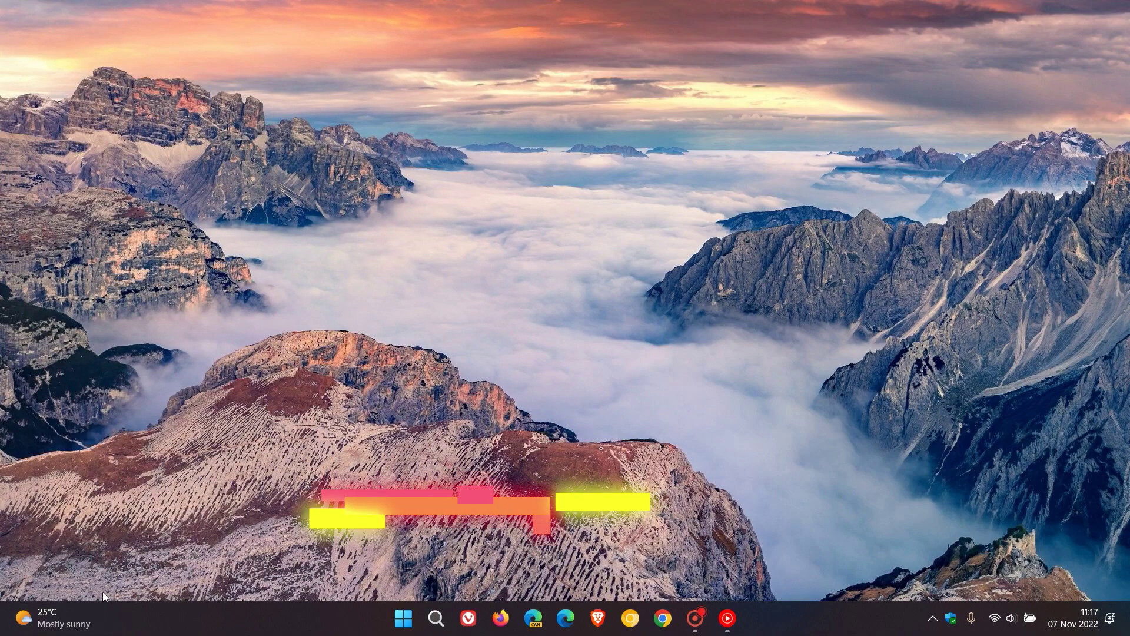
{"action": "mouse_move", "coordinate": [88, 609]}
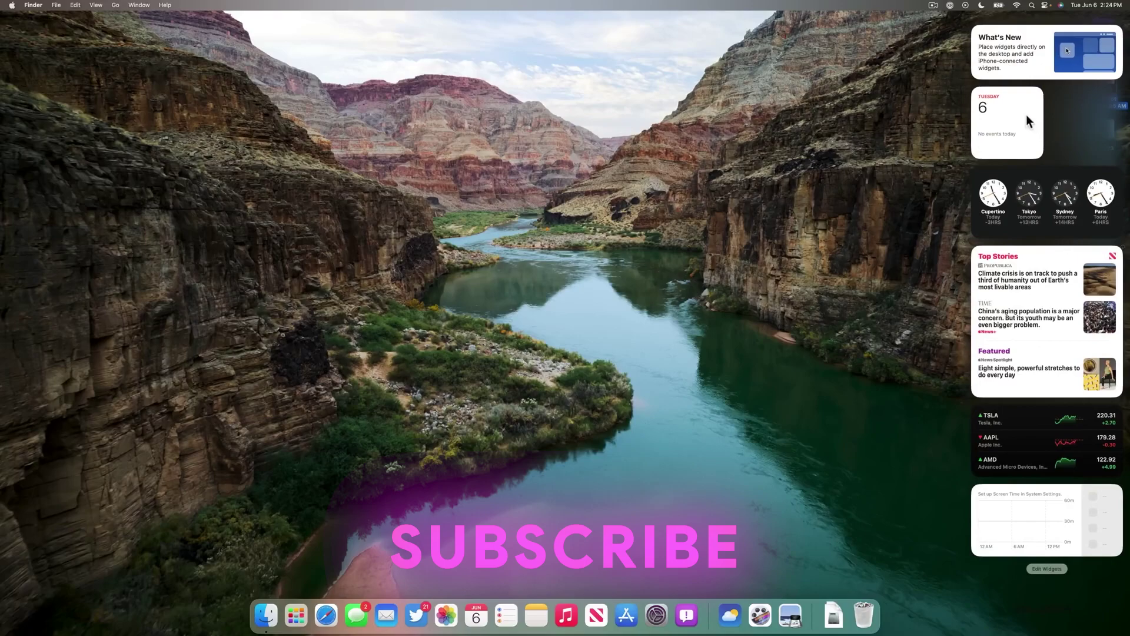
- Place the Calendar widget at the desktop's upper left, with a Weather Forecast widget beside it
{"action": "mouse_move", "coordinate": [1001, 55]}
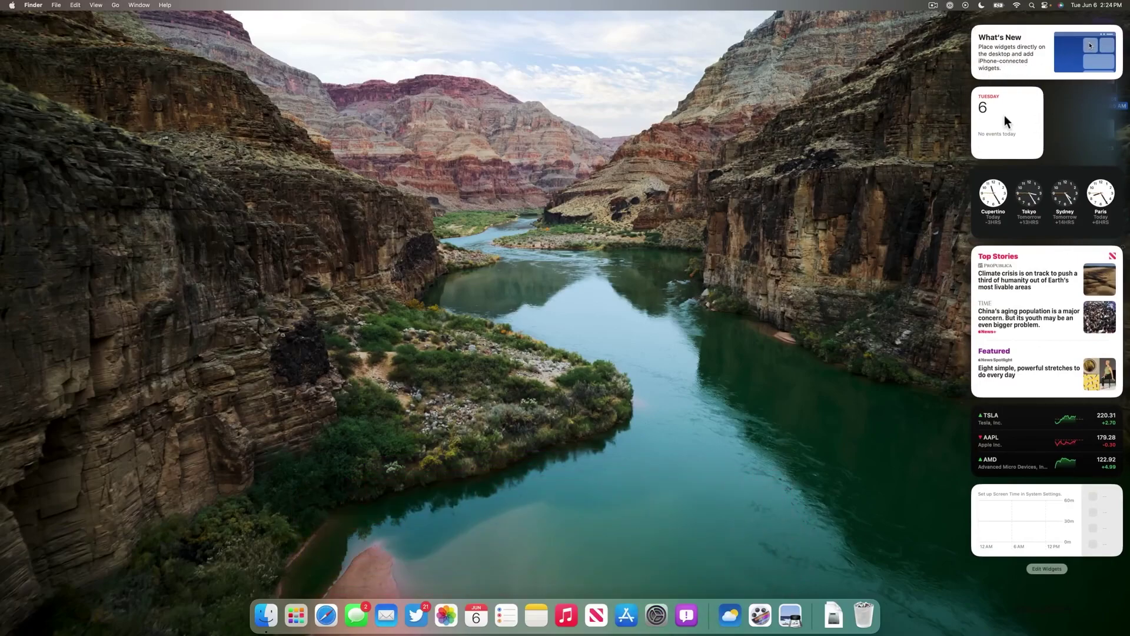
{"action": "left_click_drag", "start_coordinate": [1005, 114], "coordinate": [56, 54]}
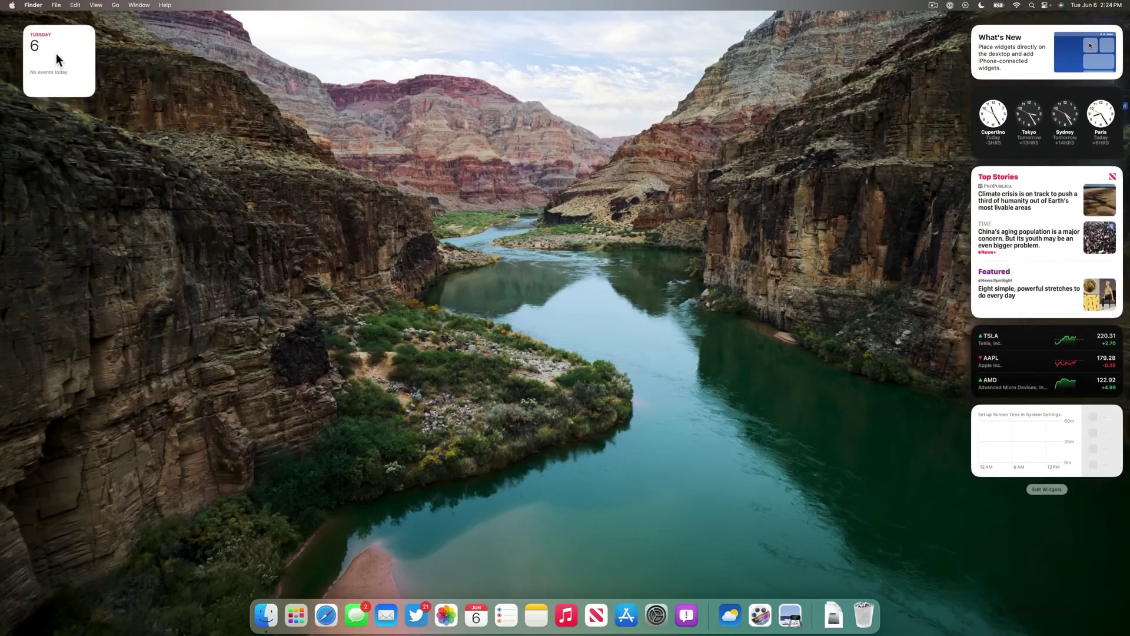
{"action": "left_click", "coordinate": [1035, 489]}
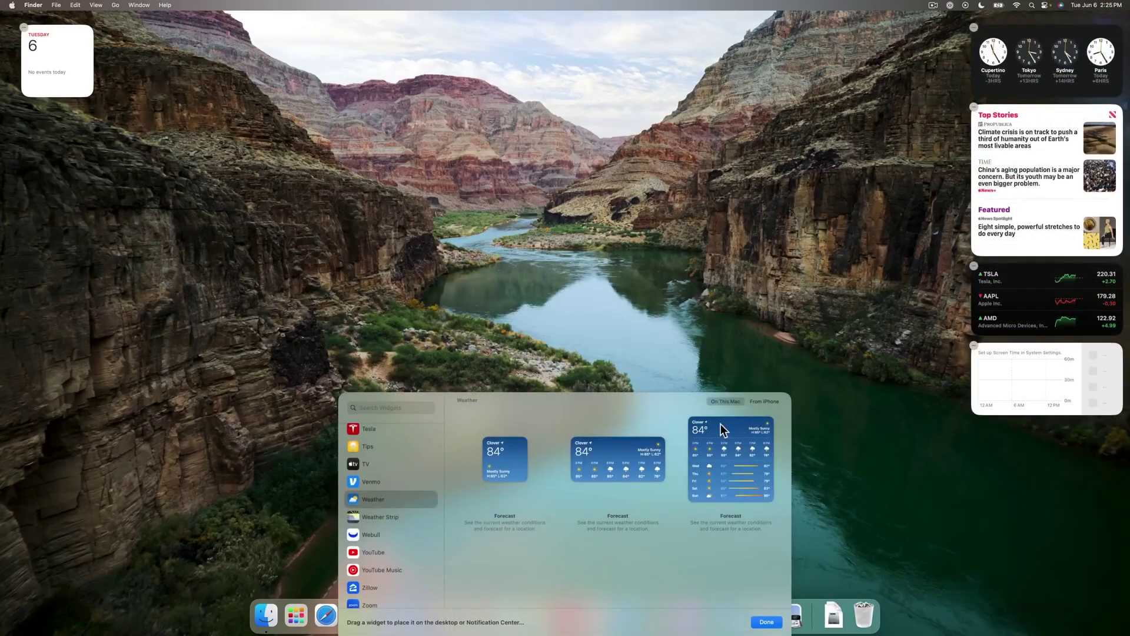
{"action": "left_click_drag", "start_coordinate": [633, 452], "coordinate": [651, 214]}
{"action": "left_click", "coordinate": [651, 215]}
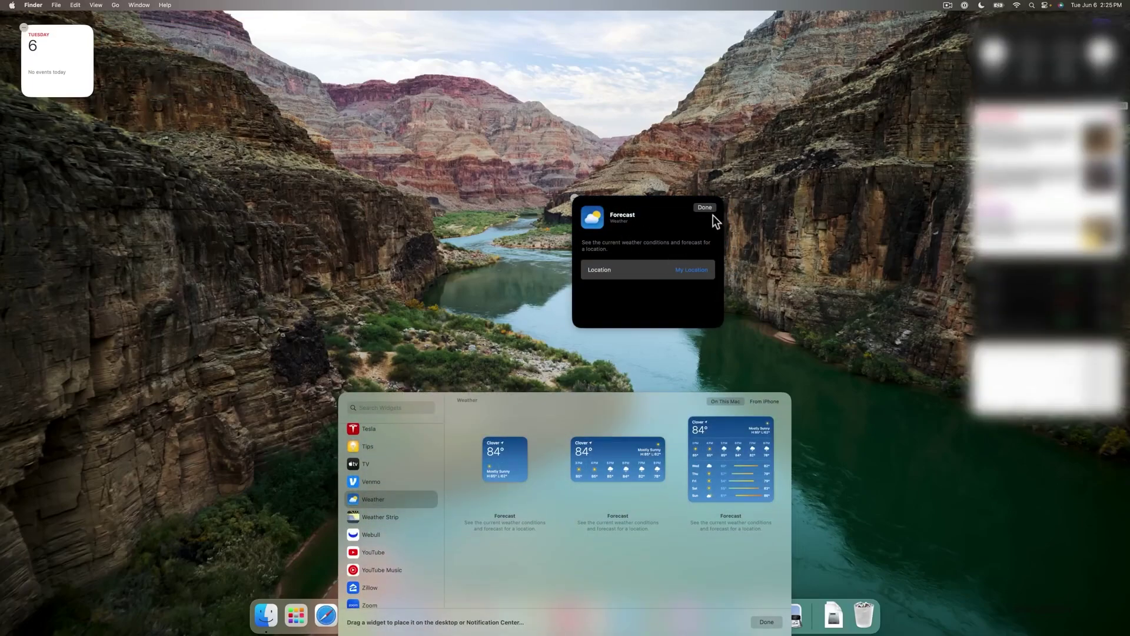
{"action": "left_click", "coordinate": [708, 209]}
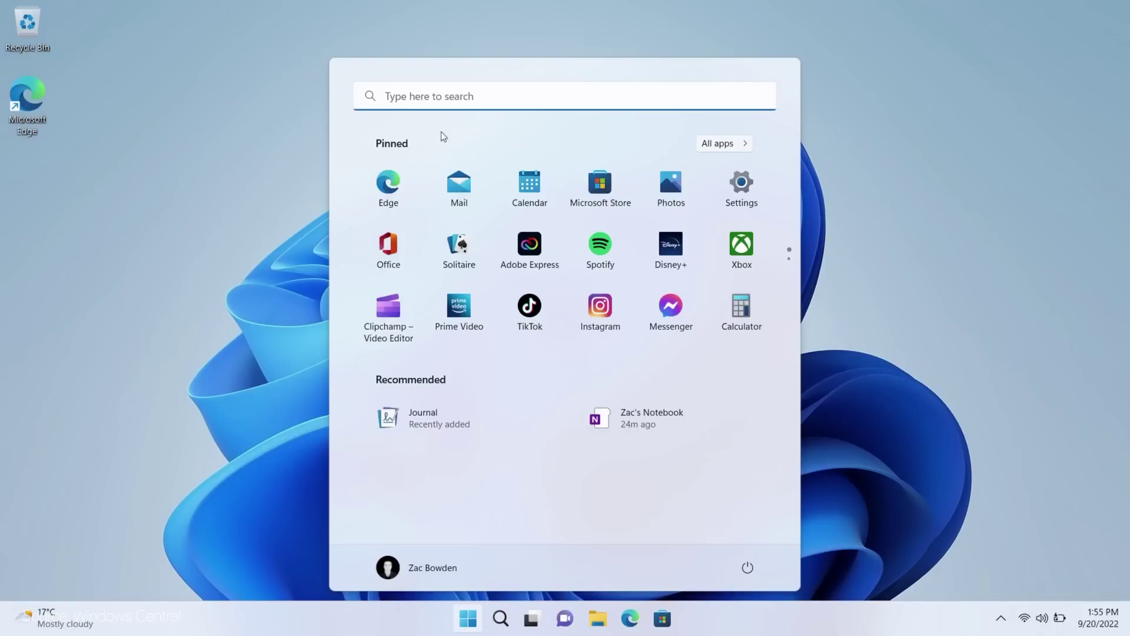
- Open Start settings and preview the Start menu with the Default, More pins and More recommendations layouts
{"action": "right_click", "coordinate": [406, 146]}
{"action": "left_click", "coordinate": [431, 156]}
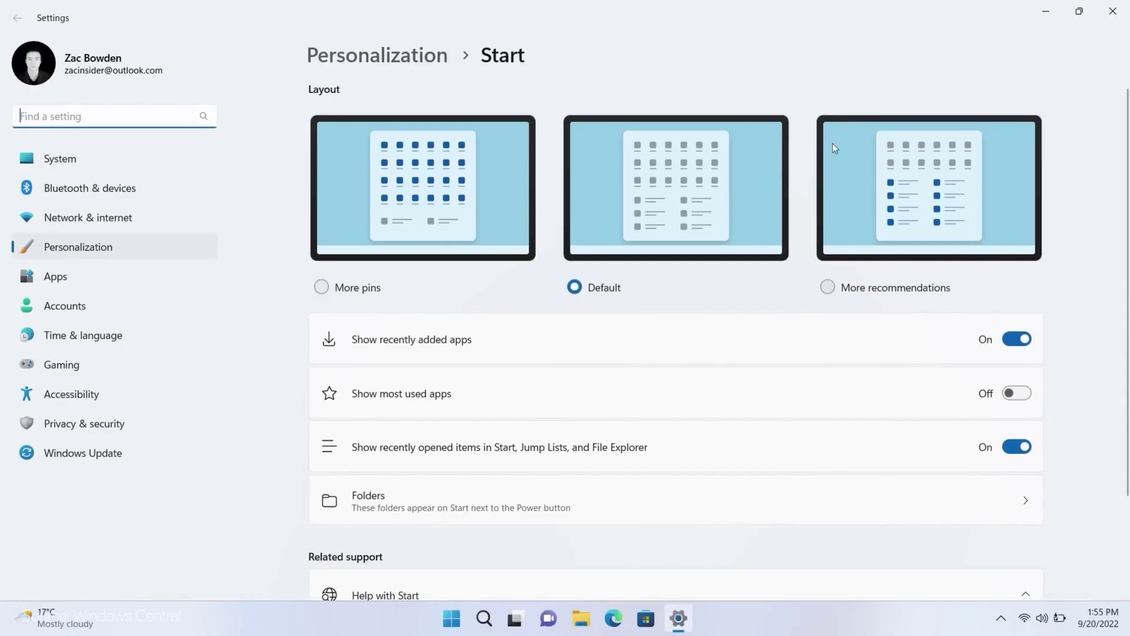
{"action": "key", "text": "super"}
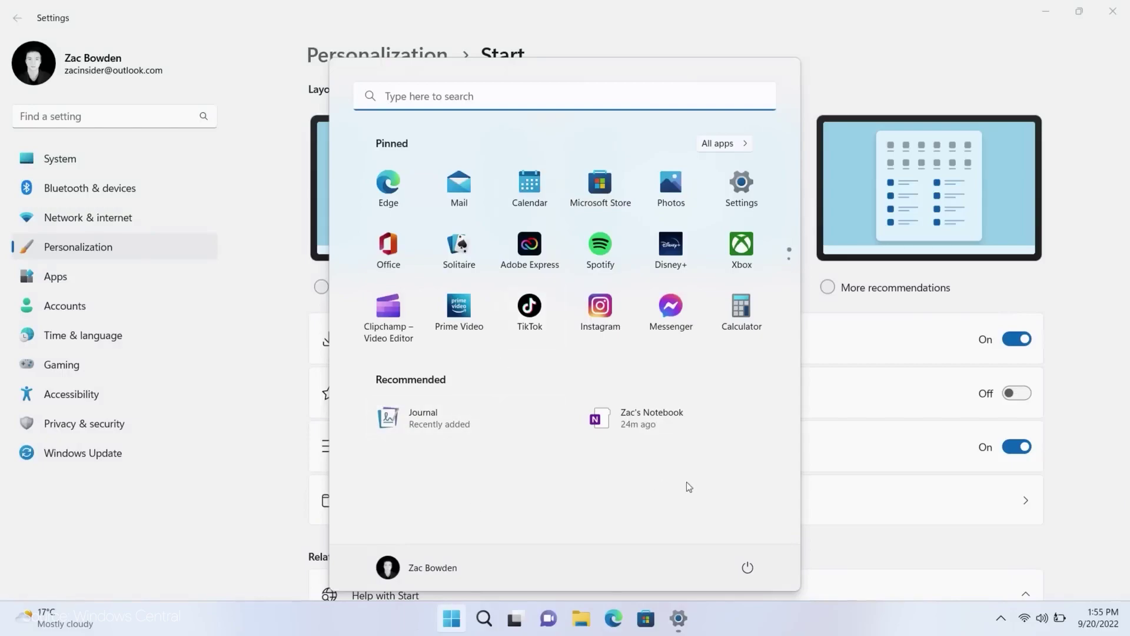
{"action": "key", "text": "super"}
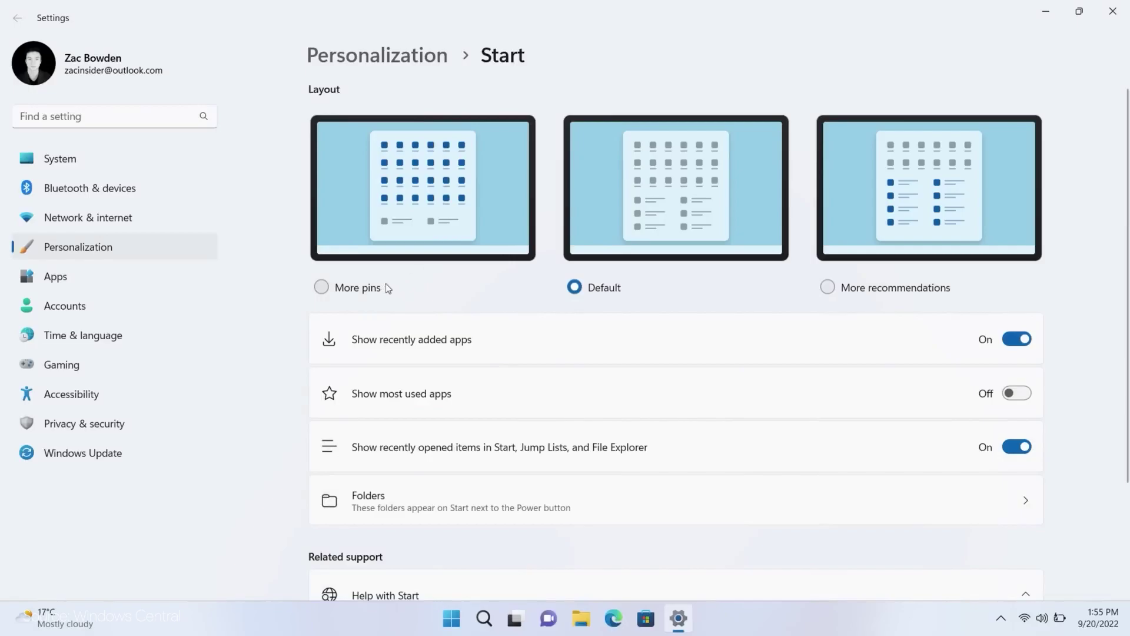
{"action": "key", "text": "super"}
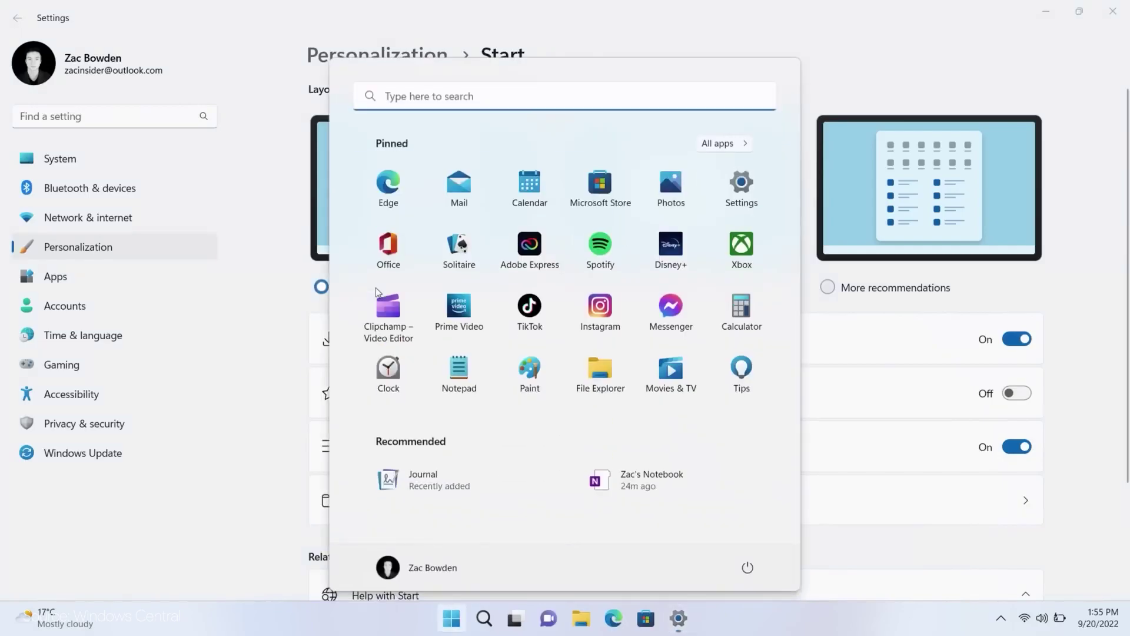
{"action": "key", "text": "super"}
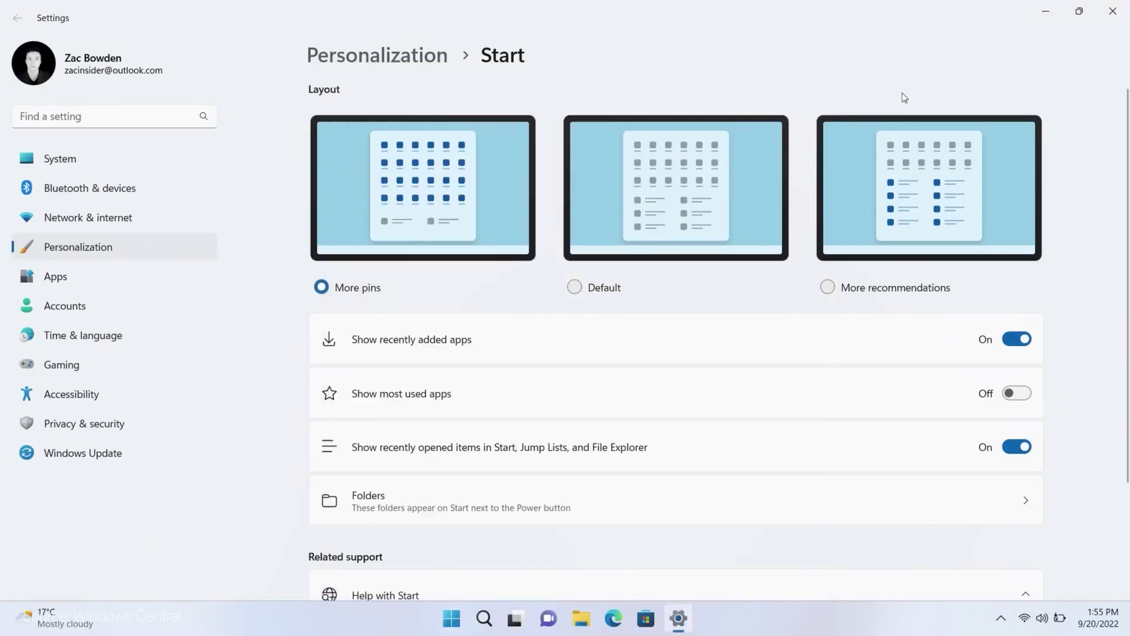
{"action": "key", "text": "super"}
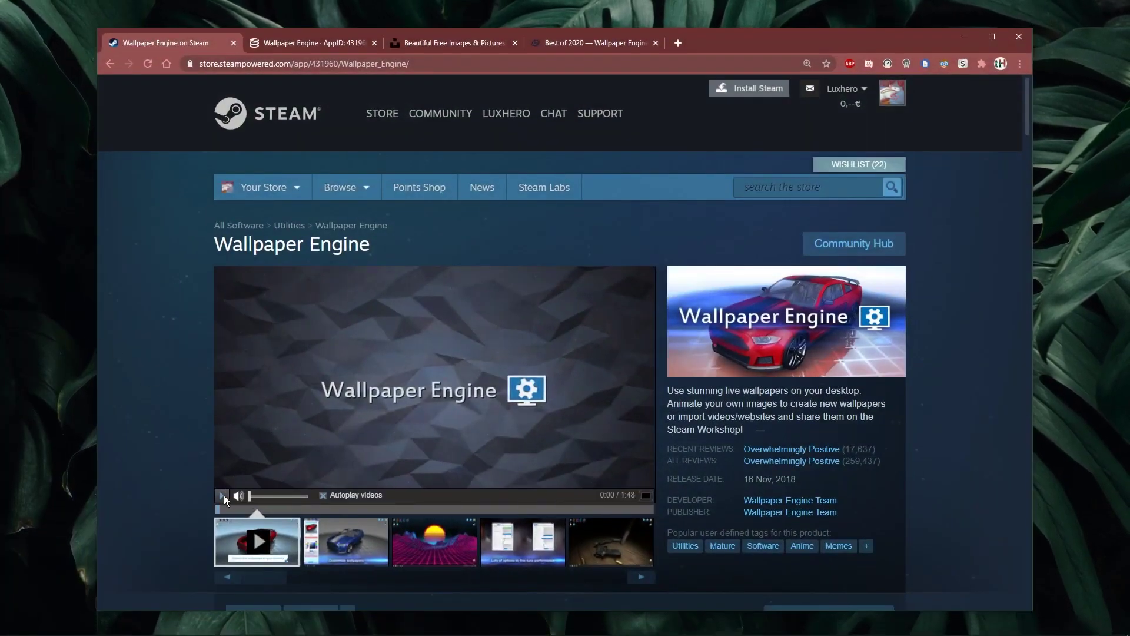
- Scroll the Wallpaper Engine Steam page, then browse down the top50-2020 wallpaper collection
{"action": "scroll", "coordinate": [136, 268], "scroll_direction": "down", "scroll_amount": 2}
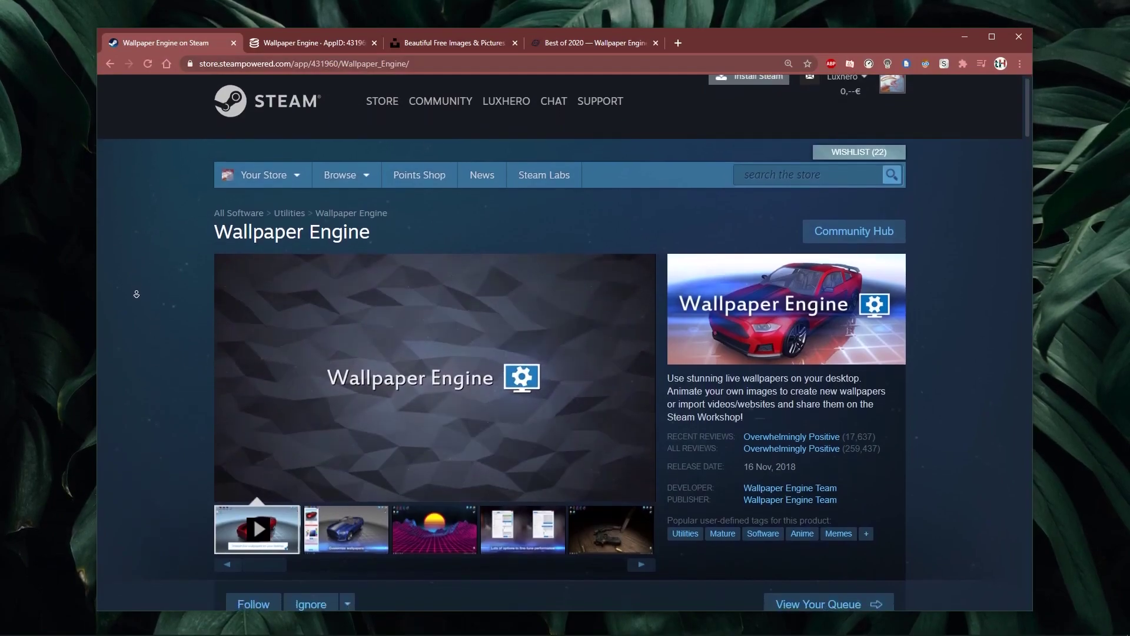
{"action": "scroll", "coordinate": [137, 295], "scroll_direction": "down", "scroll_amount": 4}
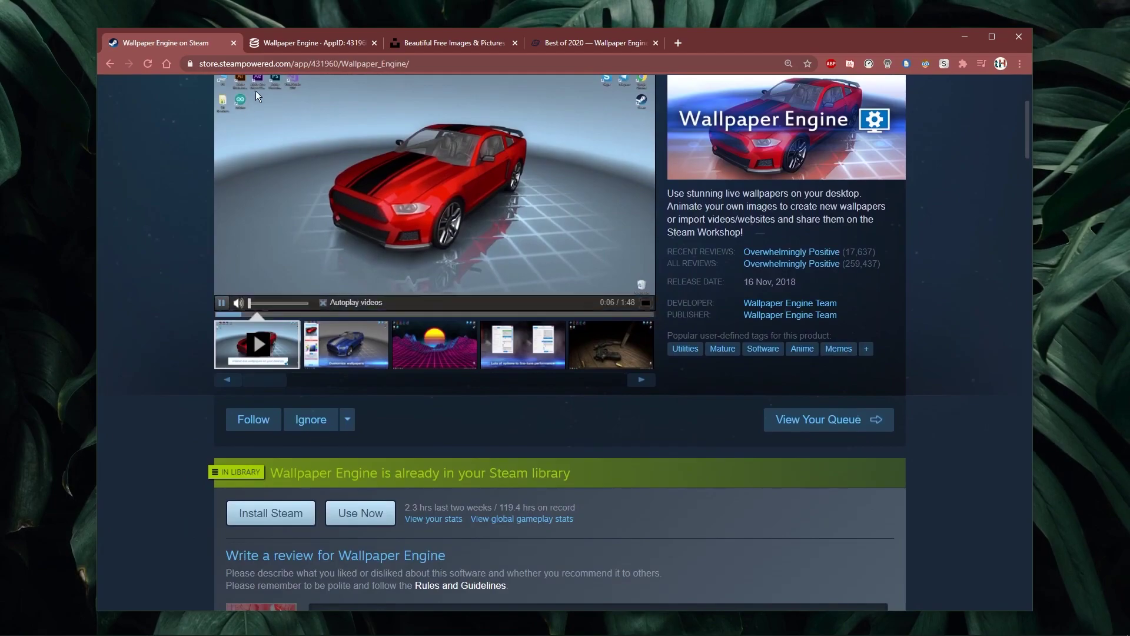
{"action": "left_click", "coordinate": [288, 43]}
{"action": "scroll", "coordinate": [202, 131], "scroll_direction": "down", "scroll_amount": 3}
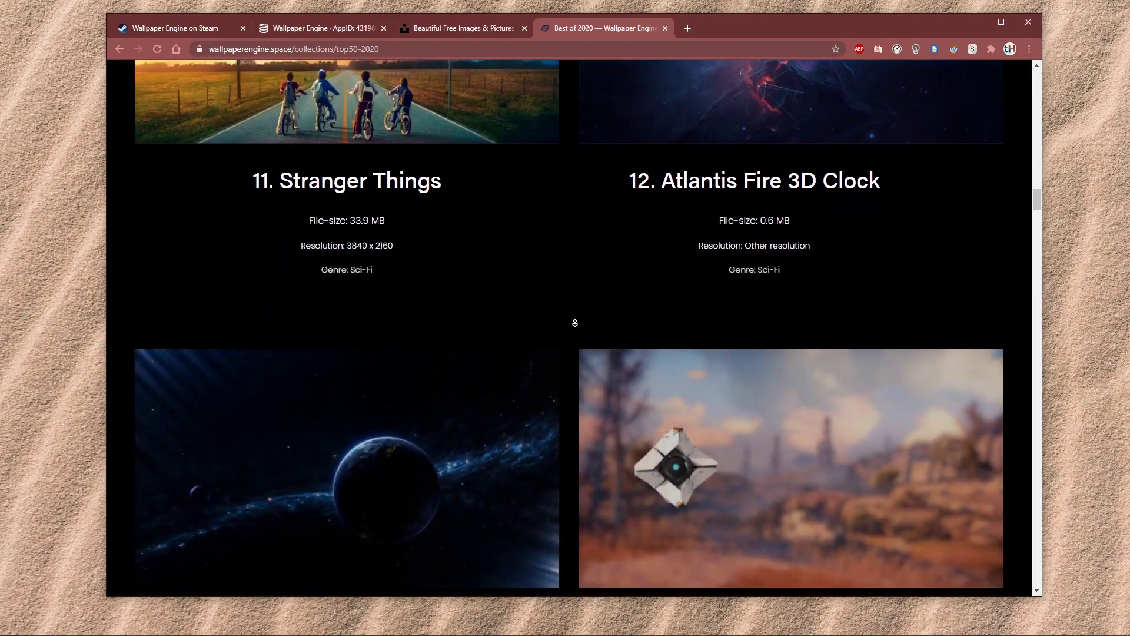
{"action": "scroll", "coordinate": [575, 323], "scroll_direction": "down", "scroll_amount": 9}
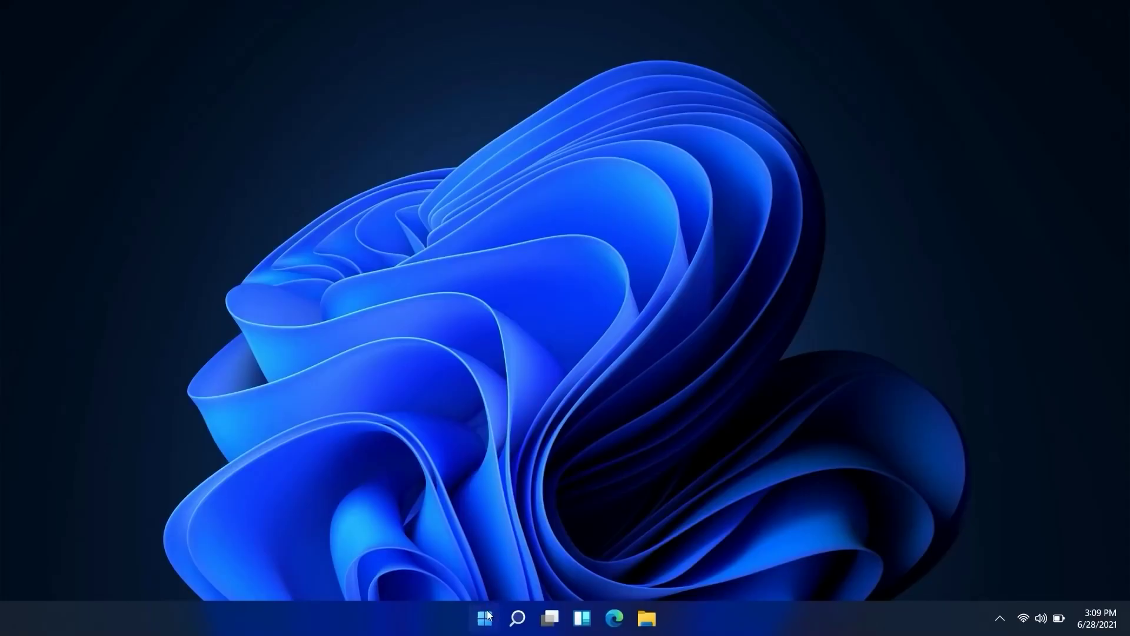
- Launch Settings from Start, glance at Bluetooth & devices, and return to System
{"action": "left_click", "coordinate": [488, 613]}
{"action": "left_click", "coordinate": [752, 204]}
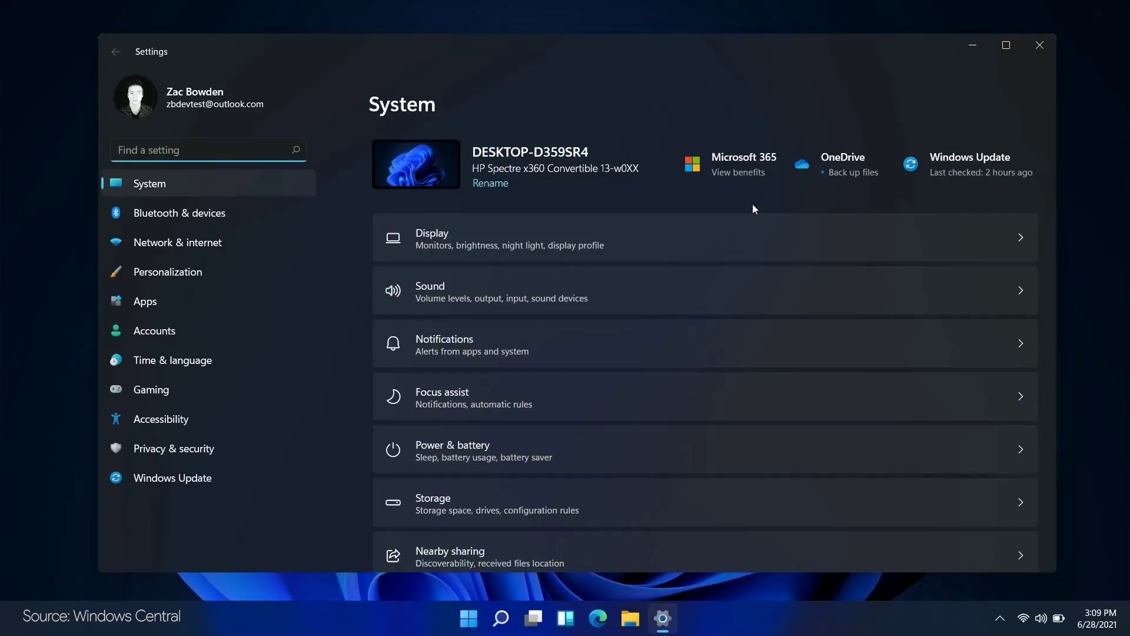
{"action": "left_click", "coordinate": [246, 216]}
{"action": "scroll", "coordinate": [679, 474], "scroll_direction": "down", "scroll_amount": 2}
{"action": "scroll", "coordinate": [679, 474], "scroll_direction": "up", "scroll_amount": 2}
{"action": "left_click", "coordinate": [253, 190]}
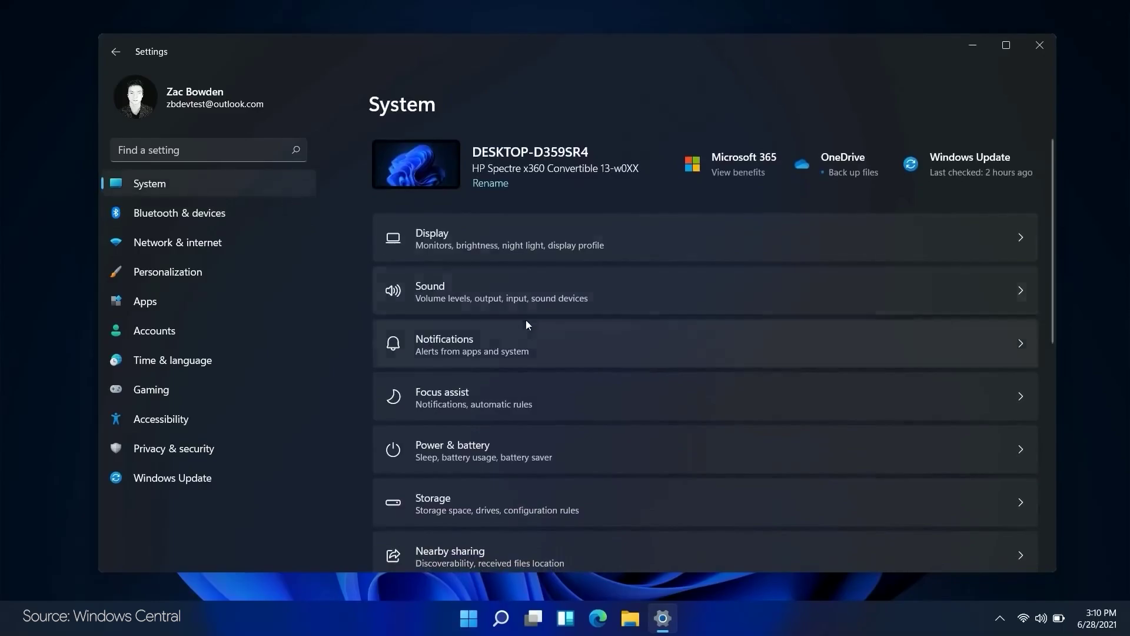
- On the Power & battery page, expand Battery usage and the Screen and sleep timeouts
{"action": "left_click", "coordinate": [601, 442]}
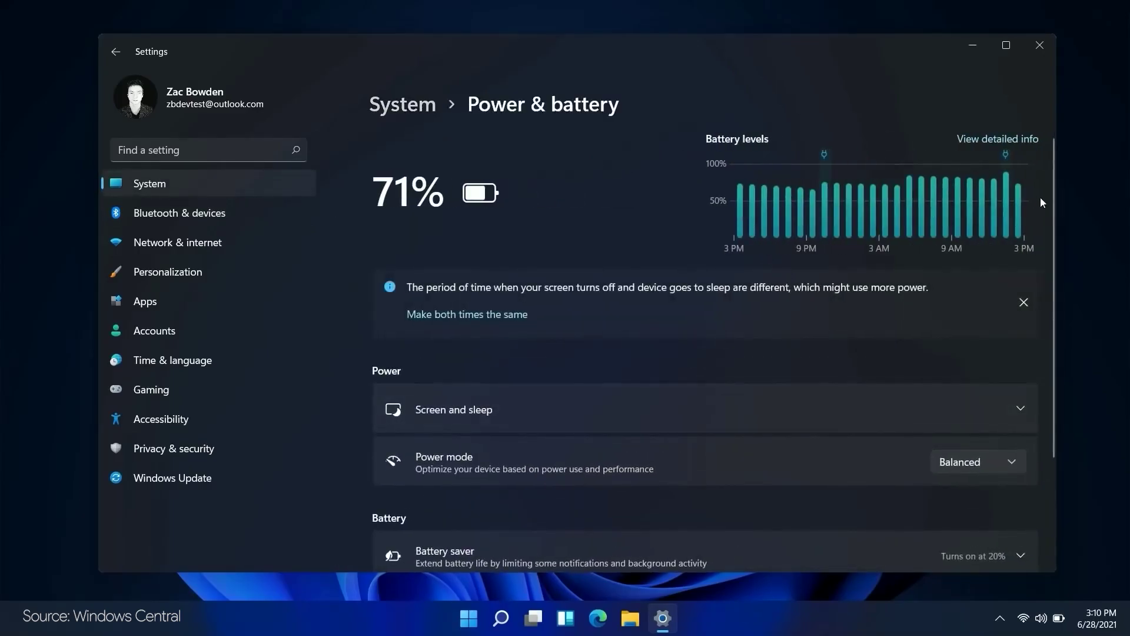
{"action": "scroll", "coordinate": [793, 319], "scroll_direction": "down", "scroll_amount": 3}
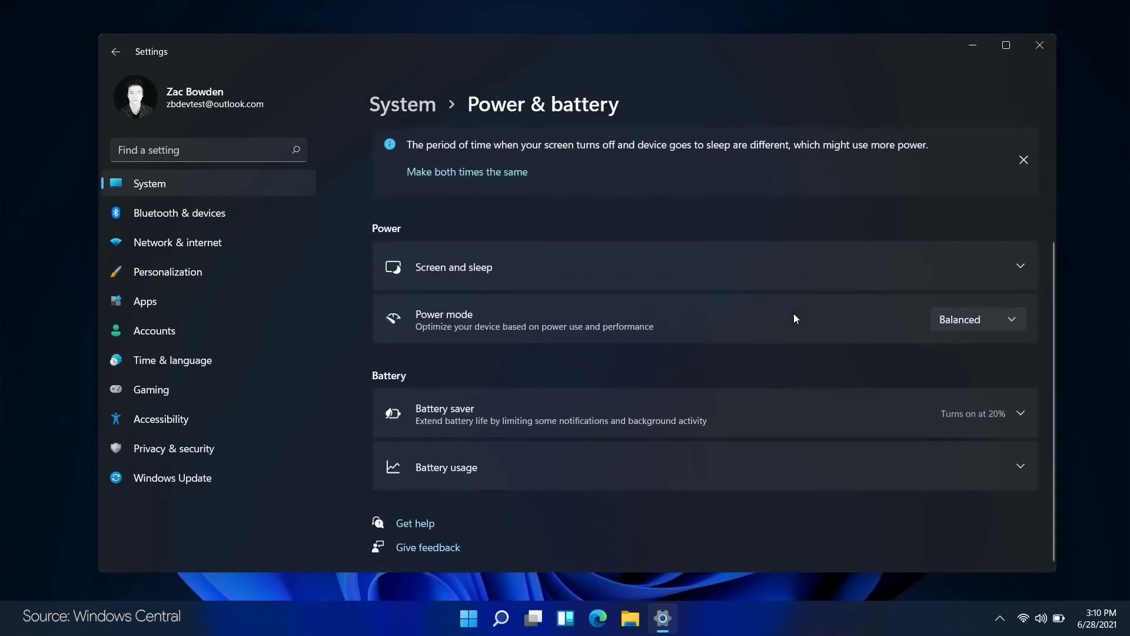
{"action": "left_click", "coordinate": [644, 461]}
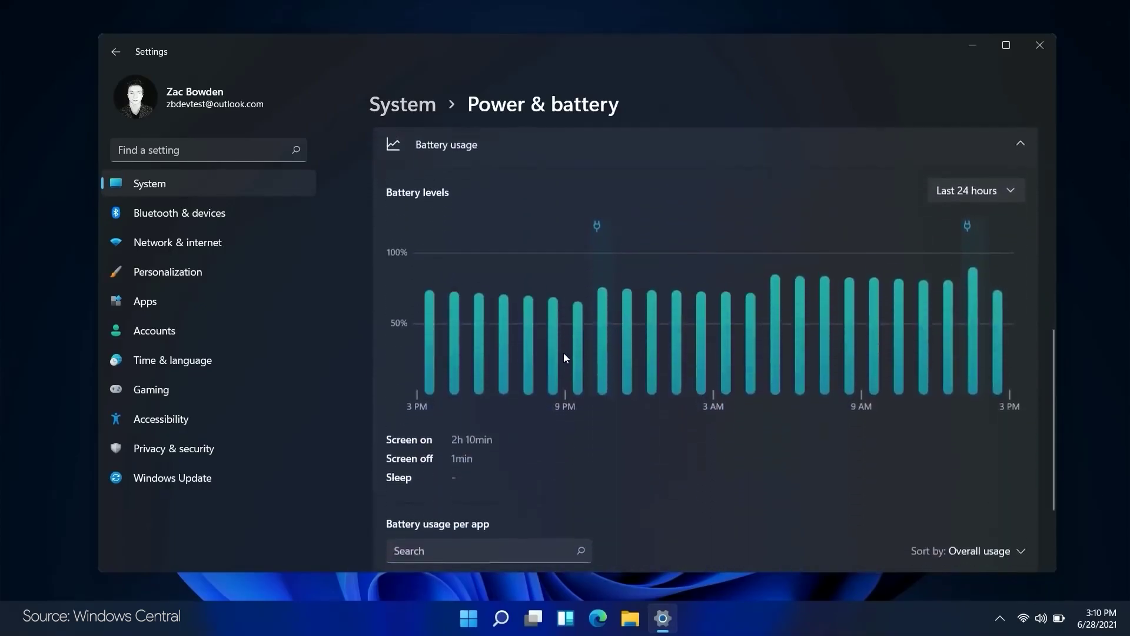
{"action": "scroll", "coordinate": [524, 479], "scroll_direction": "down", "scroll_amount": 4}
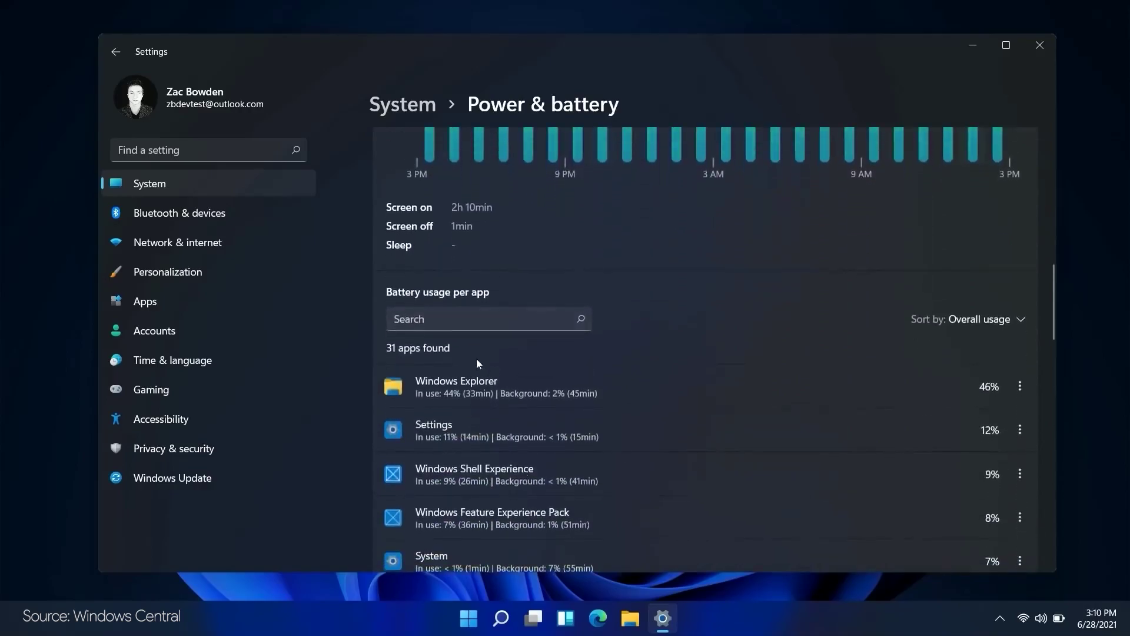
{"action": "scroll", "coordinate": [616, 236], "scroll_direction": "up", "scroll_amount": 1}
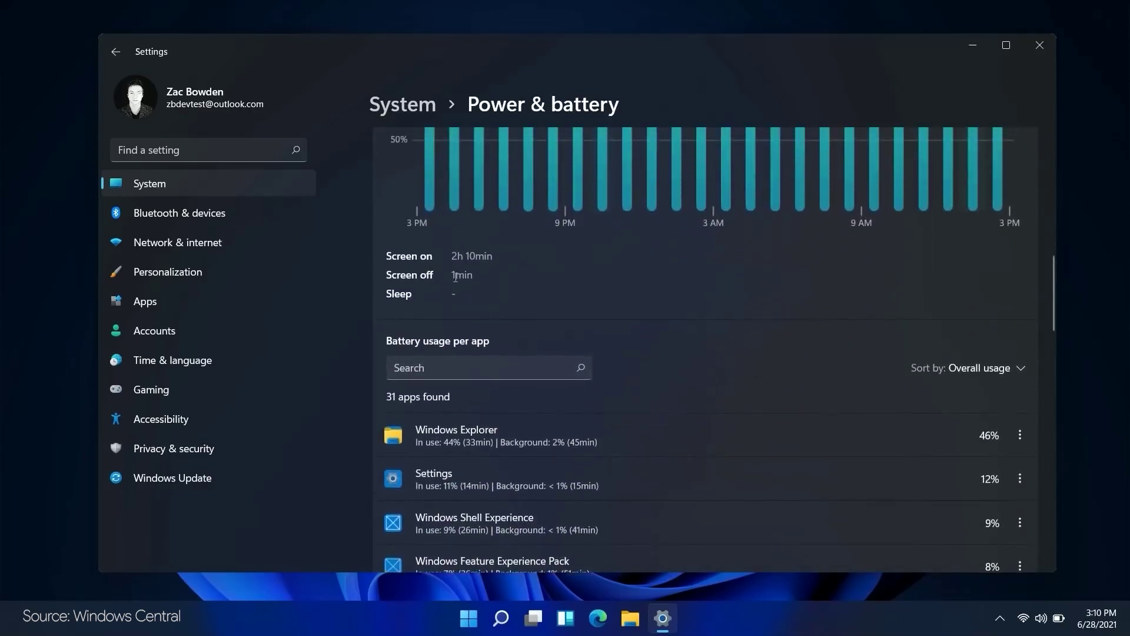
{"action": "scroll", "coordinate": [697, 324], "scroll_direction": "up", "scroll_amount": 9}
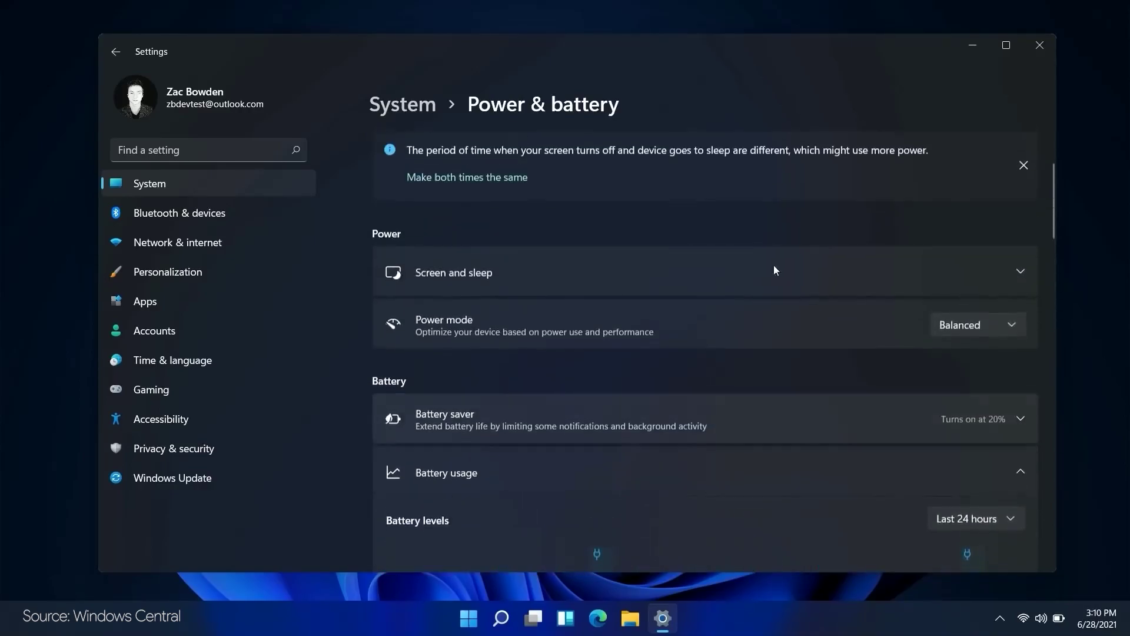
{"action": "left_click", "coordinate": [592, 278]}
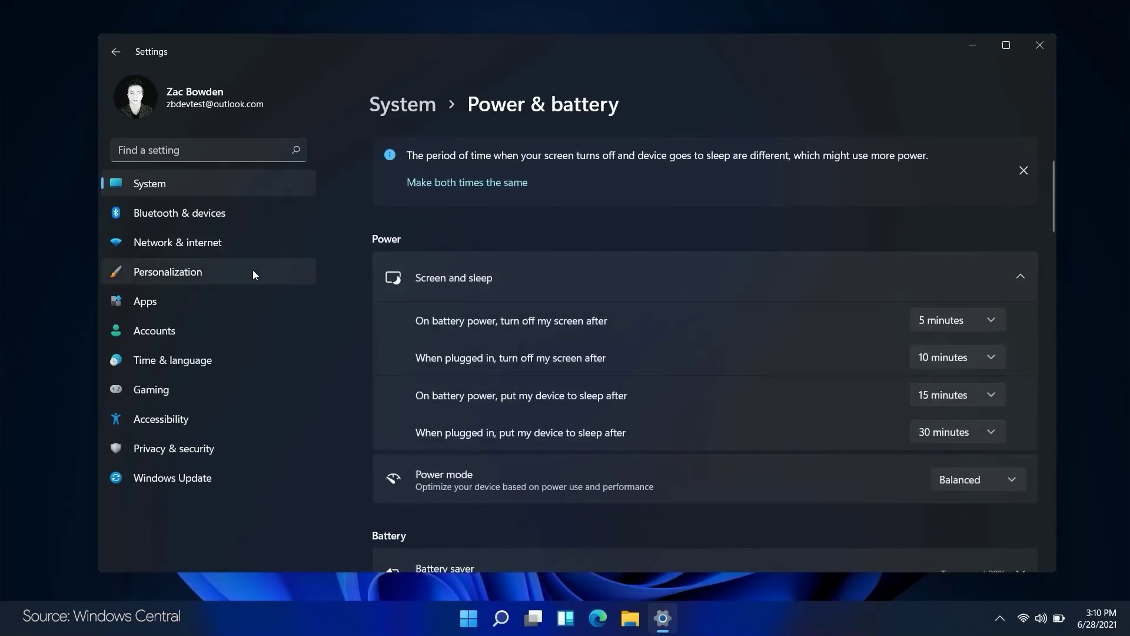
- Scroll through the Bluetooth & devices page, then go to Personalization
{"action": "left_click", "coordinate": [234, 223]}
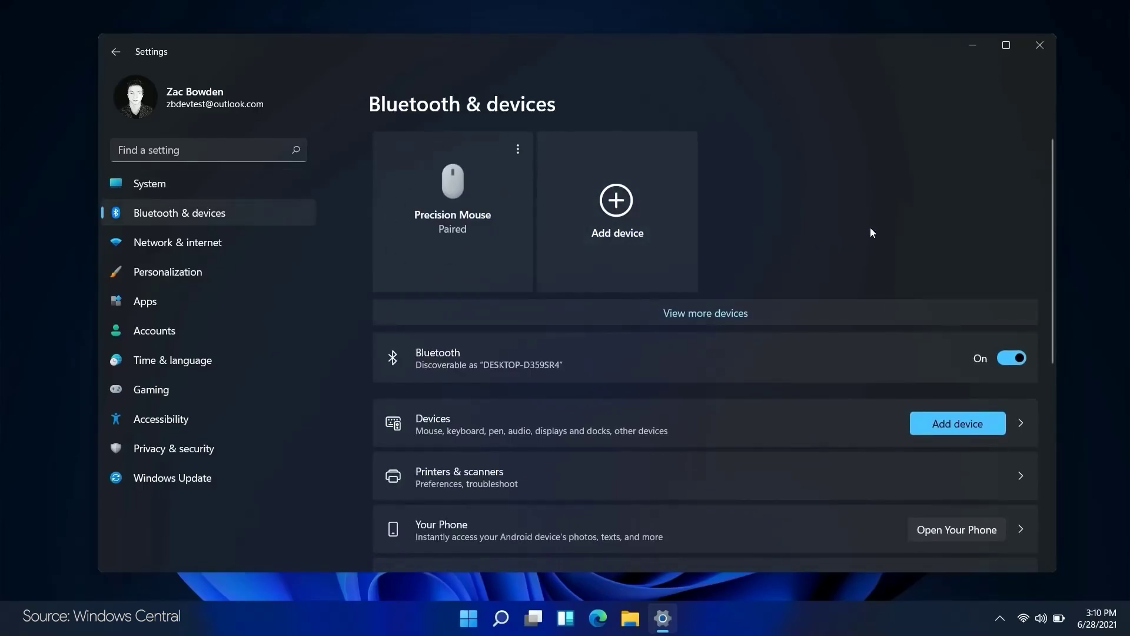
{"action": "scroll", "coordinate": [872, 233], "scroll_direction": "down", "scroll_amount": 5}
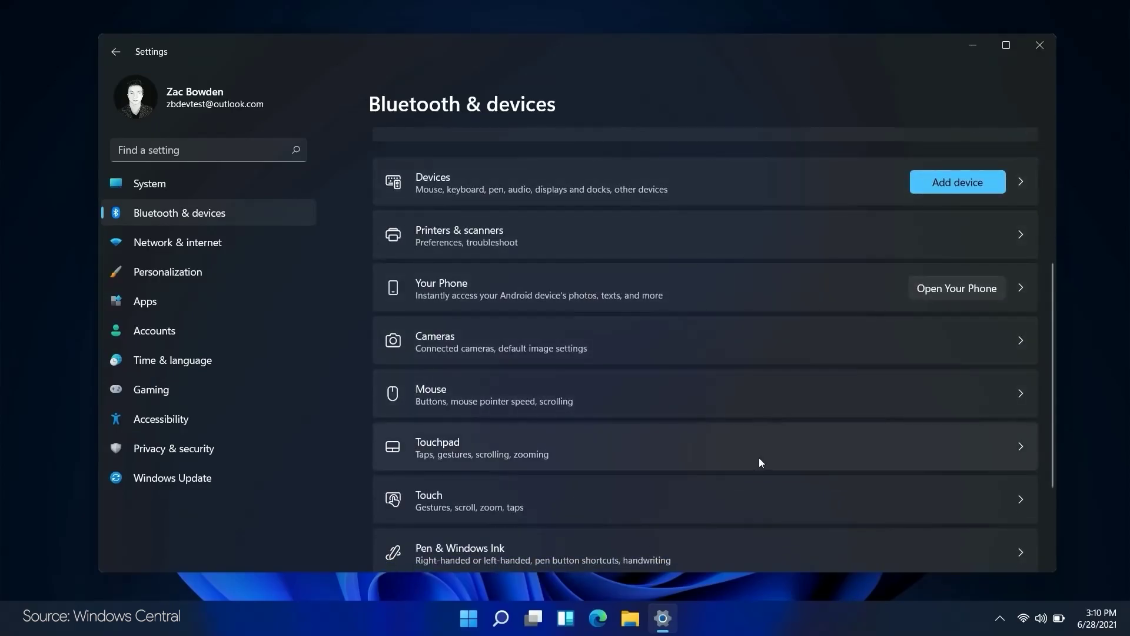
{"action": "scroll", "coordinate": [758, 463], "scroll_direction": "down", "scroll_amount": 1}
{"action": "left_click", "coordinate": [168, 271]}
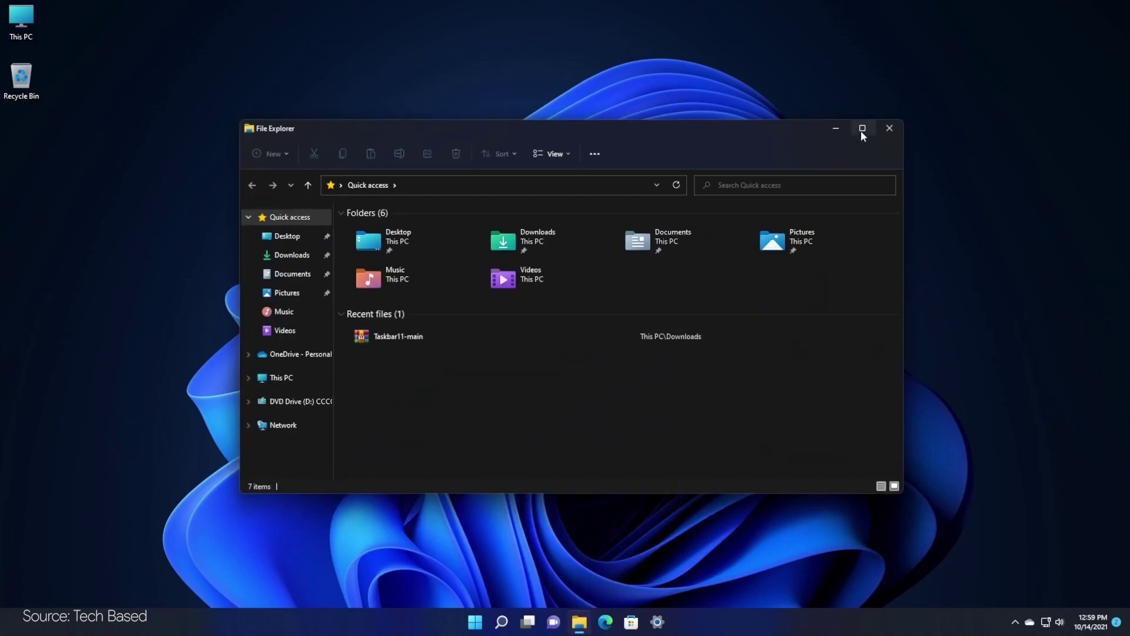
- Show the Snap layouts flyout on File Explorer's Maximize button, then close the window
{"action": "mouse_move", "coordinate": [860, 130]}
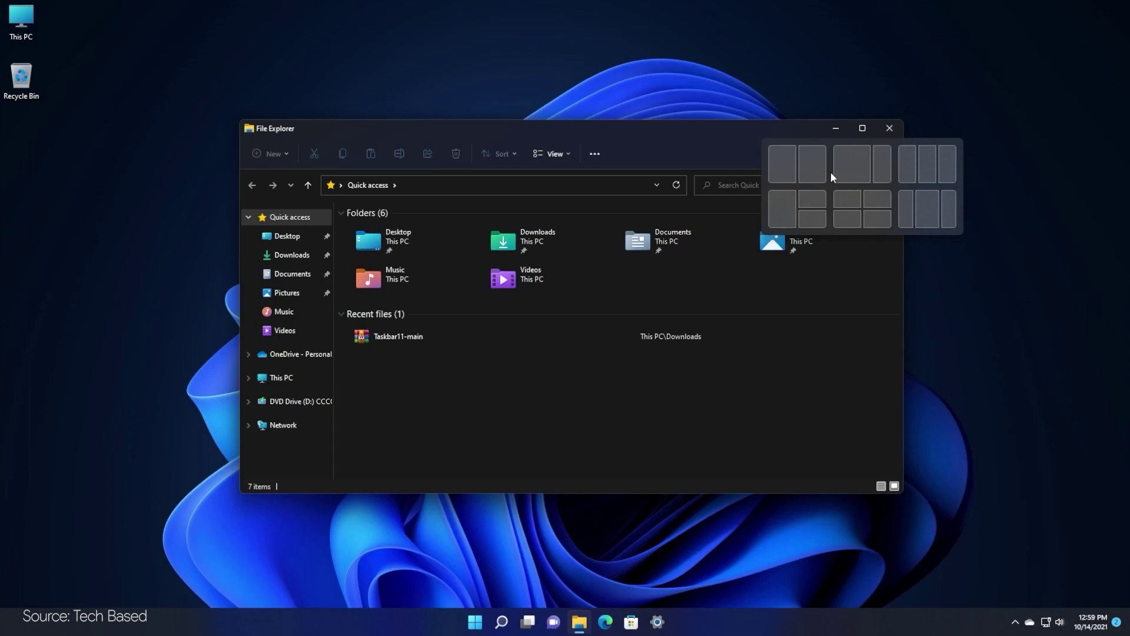
{"action": "left_click", "coordinate": [889, 128]}
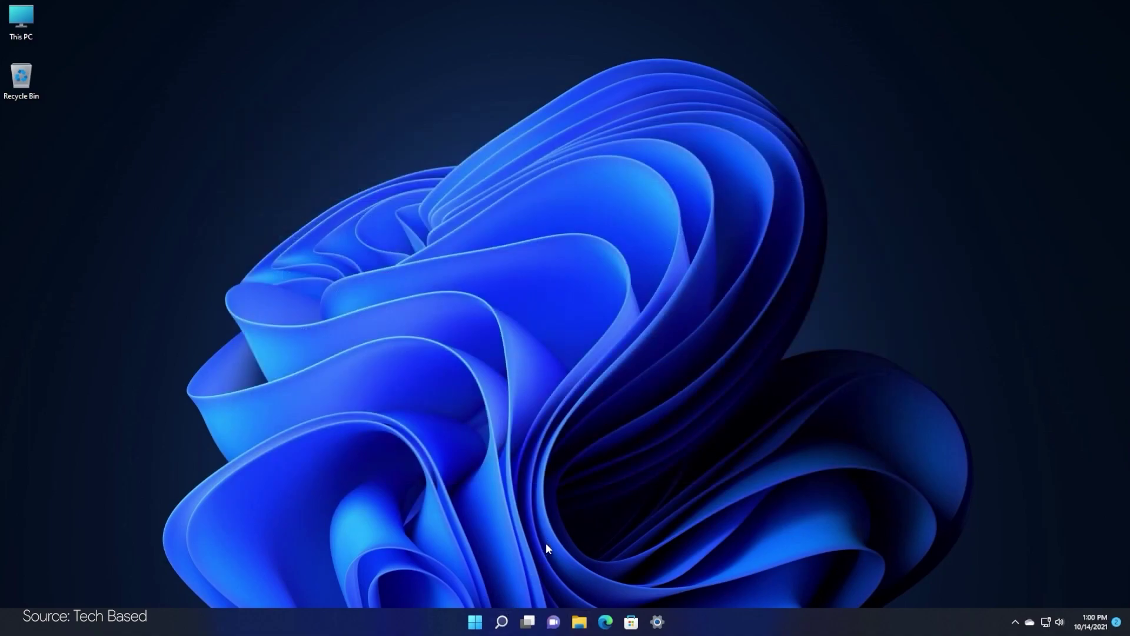
- Launch Microsoft Store by searching 'store', then search 'powertoys' and open Microsoft PowerToys
{"action": "key", "text": "super+s"}
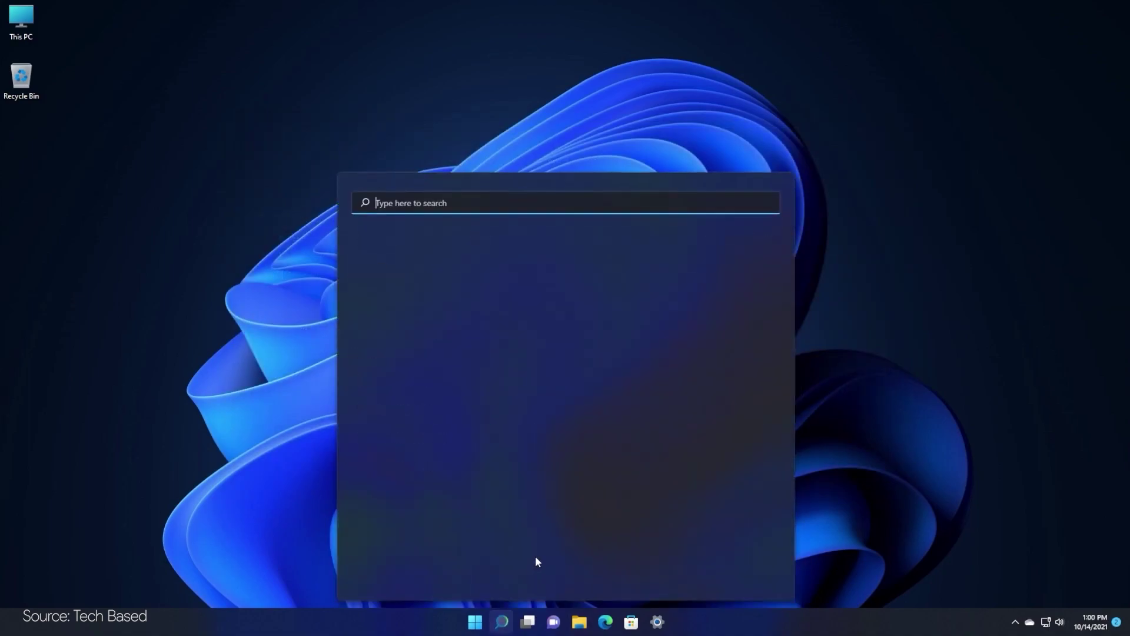
{"action": "type", "text": "store"}
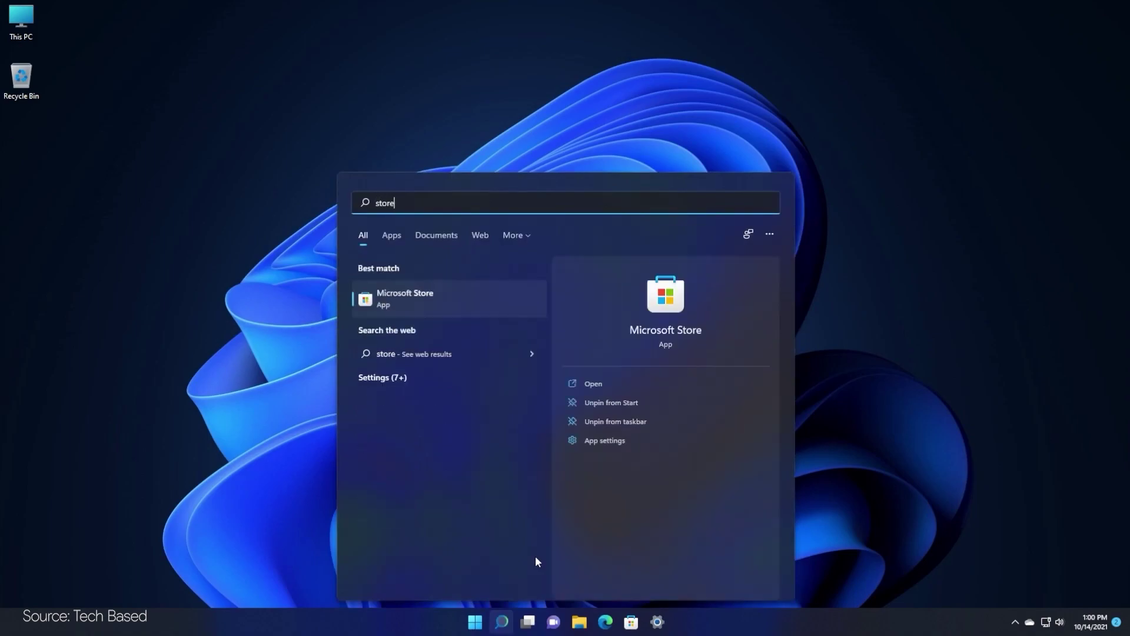
{"action": "key", "text": "Return"}
{"action": "type", "text": "p"}
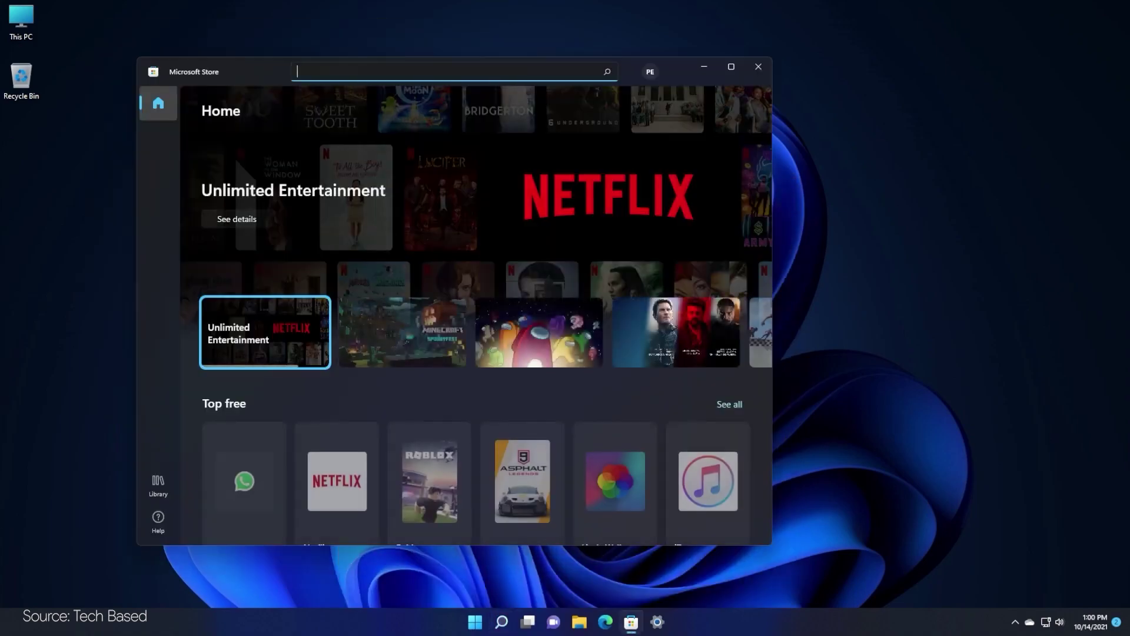
{"action": "type", "text": "owertoys"}
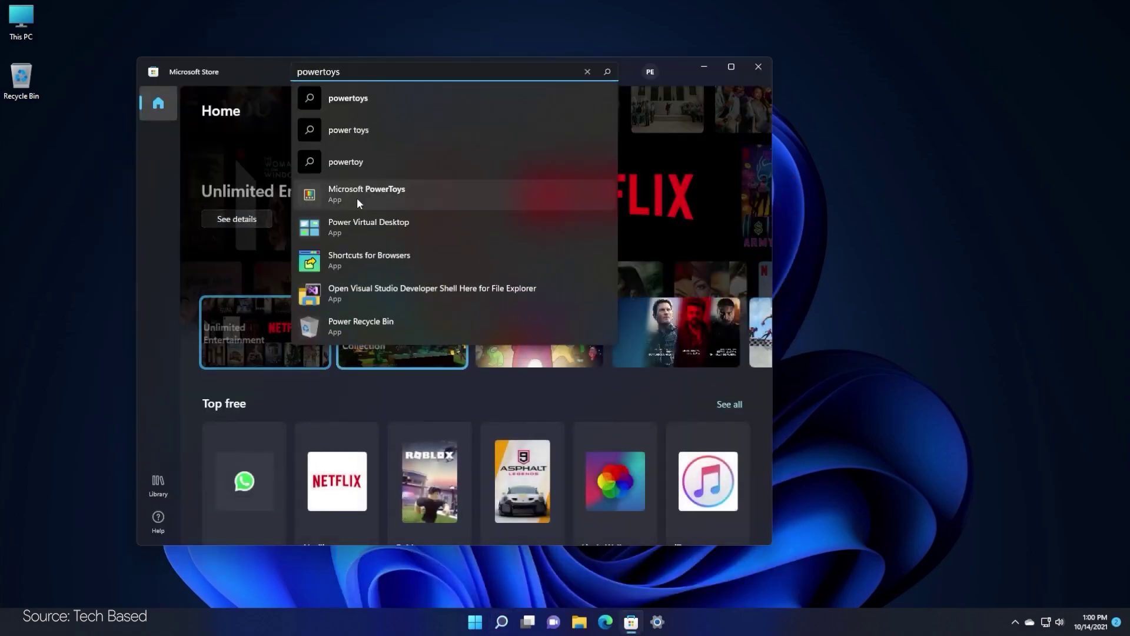
{"action": "left_click", "coordinate": [347, 194]}
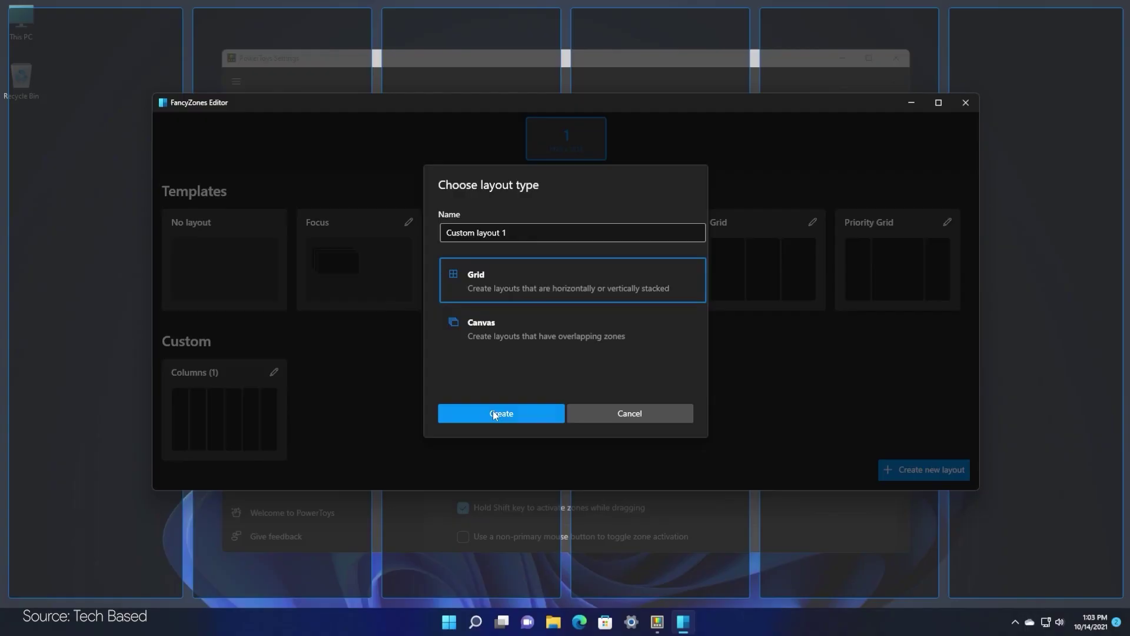
- Resize and split the three-column FancyZones layout into an eleven-zone custom grid, then save and apply
{"action": "left_click", "coordinate": [501, 411]}
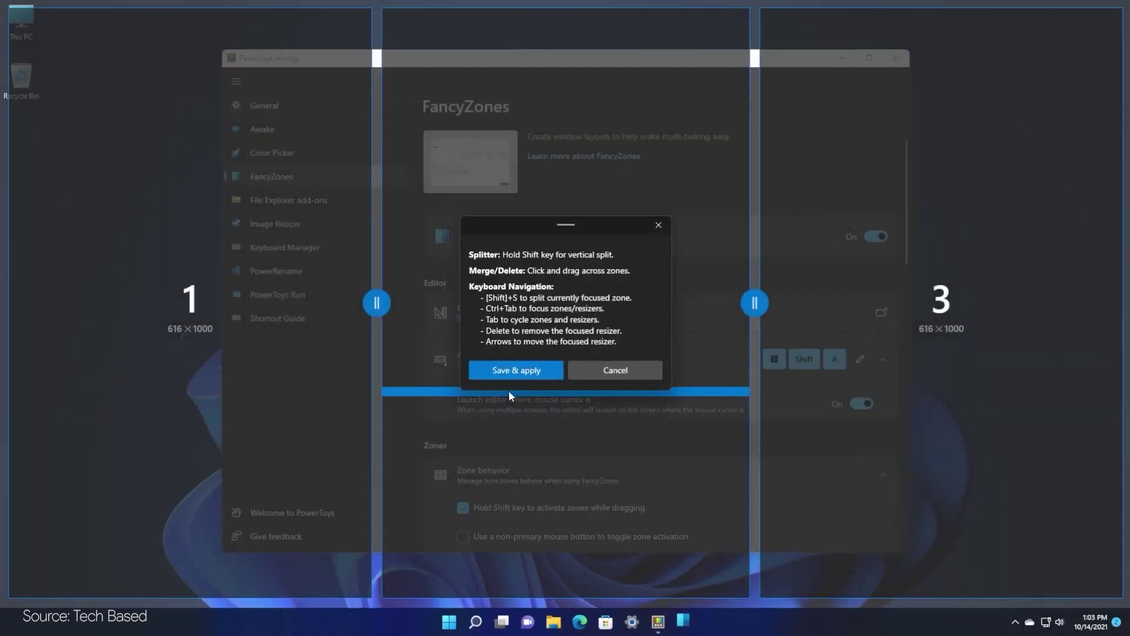
{"action": "left_click_drag", "start_coordinate": [369, 302], "coordinate": [125, 312]}
{"action": "left_click", "coordinate": [277, 318], "text": "shift"}
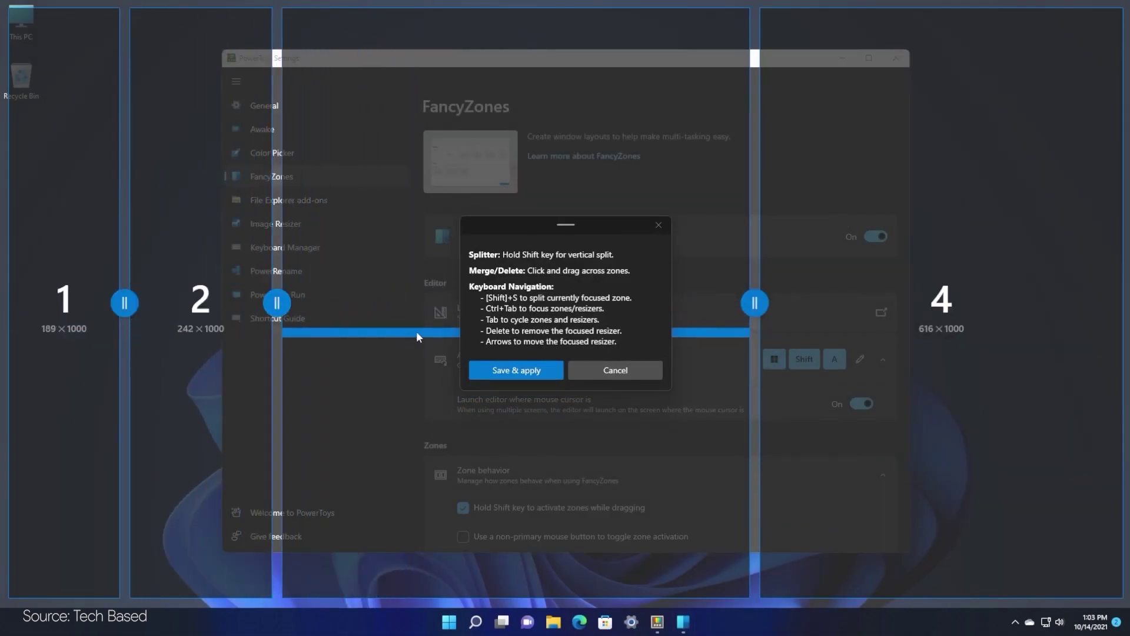
{"action": "left_click", "coordinate": [429, 126]}
{"action": "left_click", "coordinate": [412, 259], "text": "shift"}
{"action": "left_click", "coordinate": [438, 296]}
{"action": "left_click", "coordinate": [576, 459], "text": "shift"}
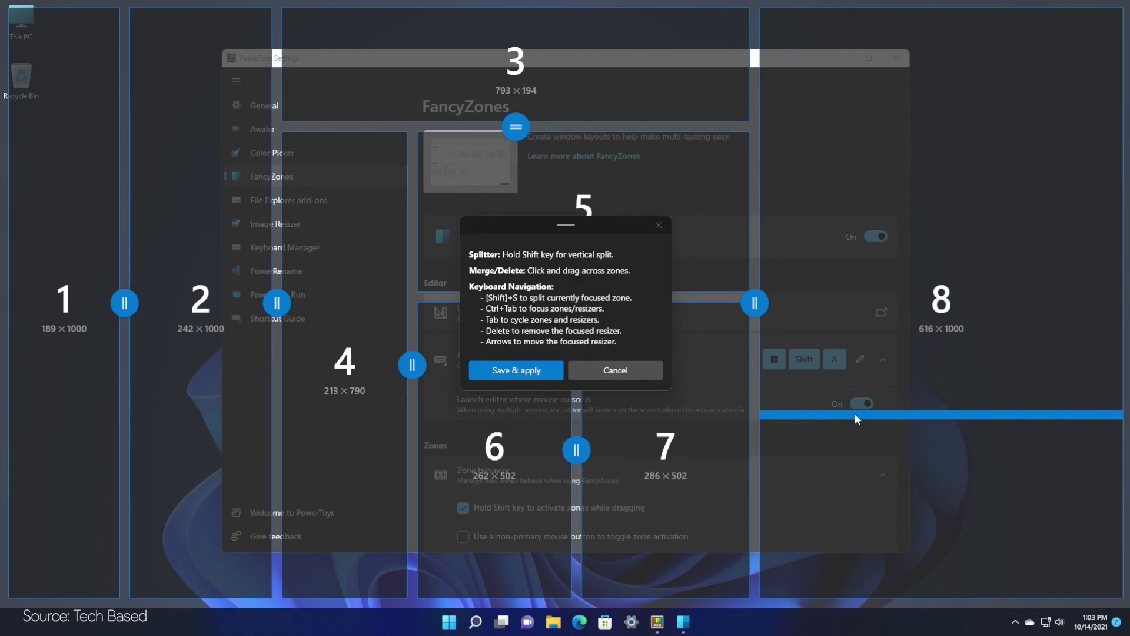
{"action": "left_click", "coordinate": [855, 413]}
{"action": "left_click", "coordinate": [857, 178]}
{"action": "left_click", "coordinate": [941, 291], "text": "shift"}
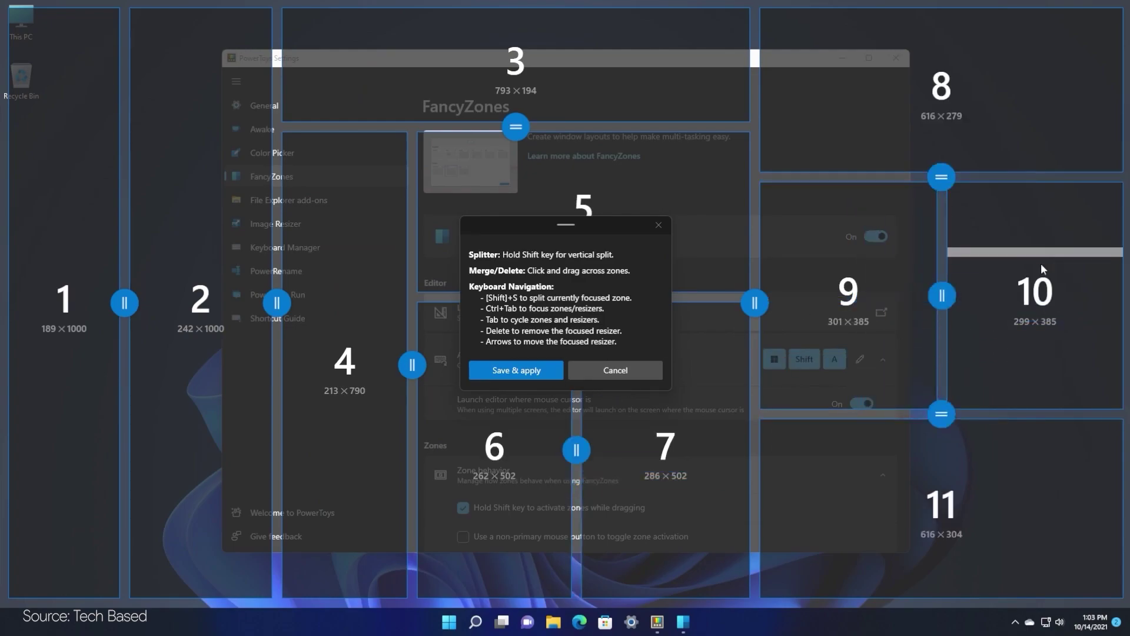
{"action": "left_click", "coordinate": [508, 371]}
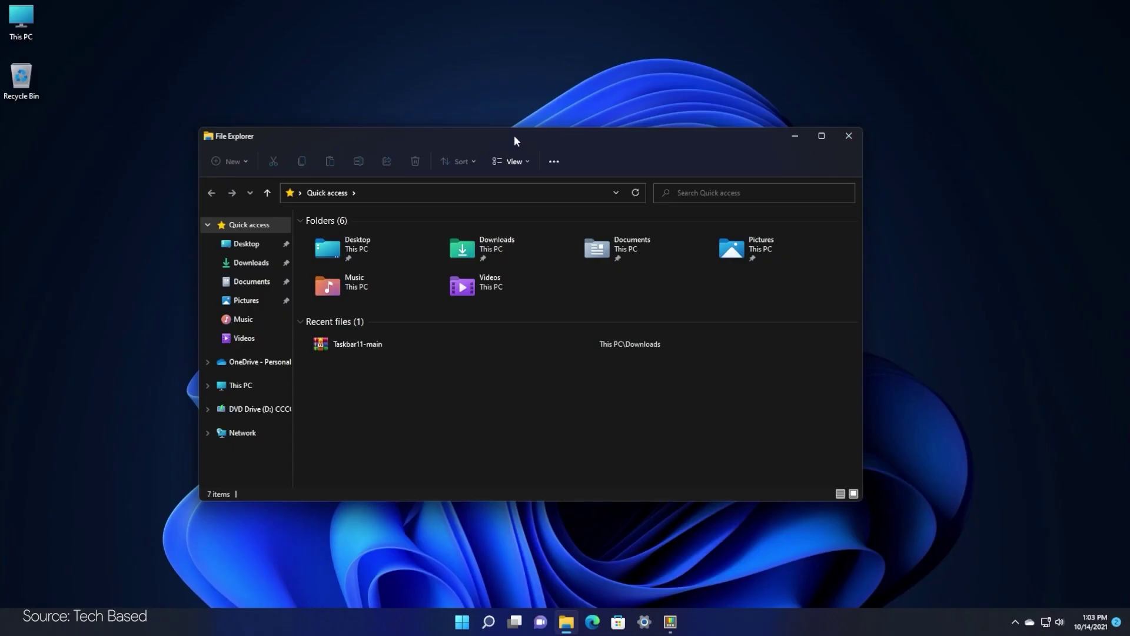
- Snap File Explorer into a right-side custom zone, then move it into a zone on the left
{"action": "left_click_drag", "start_coordinate": [514, 136], "coordinate": [842, 241]}
{"action": "left_click_drag", "start_coordinate": [829, 191], "coordinate": [346, 152]}
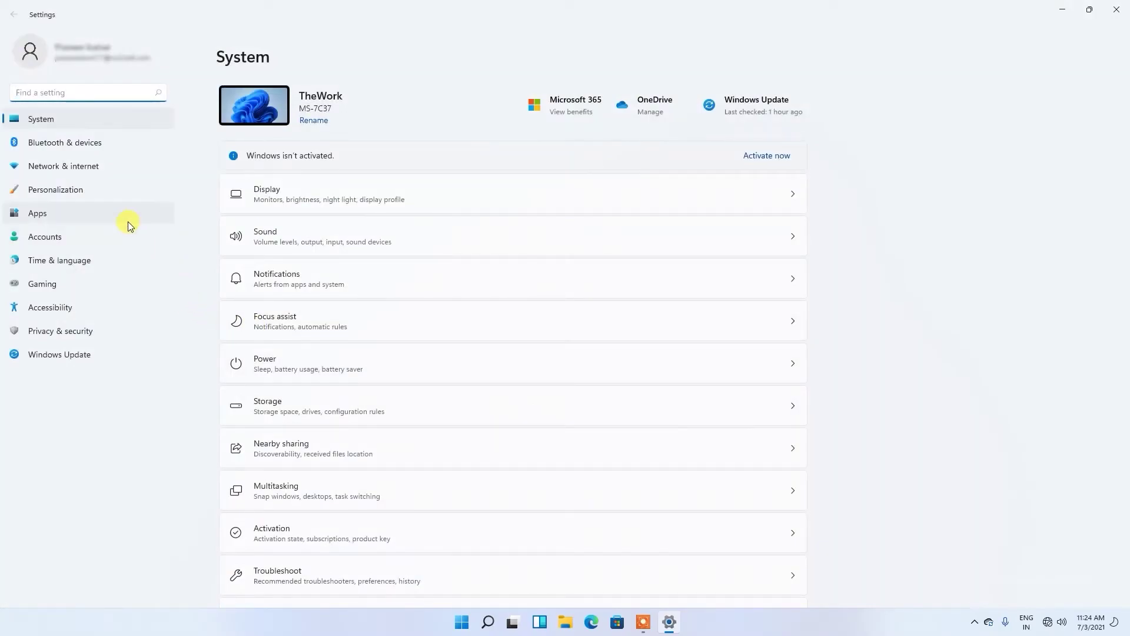
- Find Xbox Live in the Apps & features list and uninstall it
{"action": "left_click", "coordinate": [129, 221]}
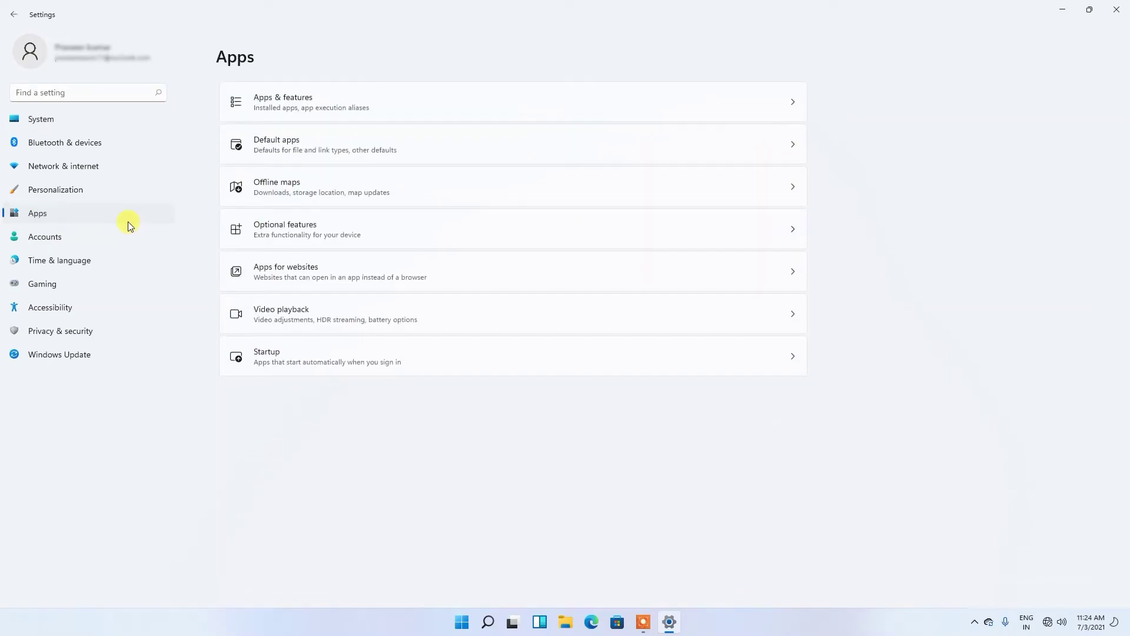
{"action": "left_click", "coordinate": [362, 105]}
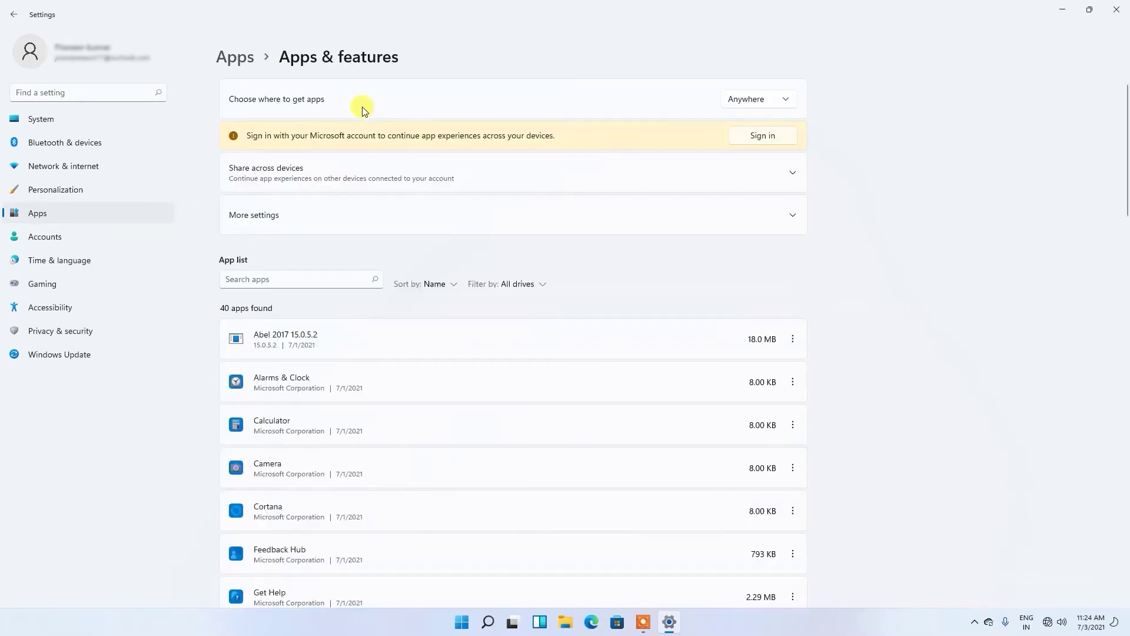
{"action": "scroll", "coordinate": [528, 187], "scroll_direction": "down", "scroll_amount": 5}
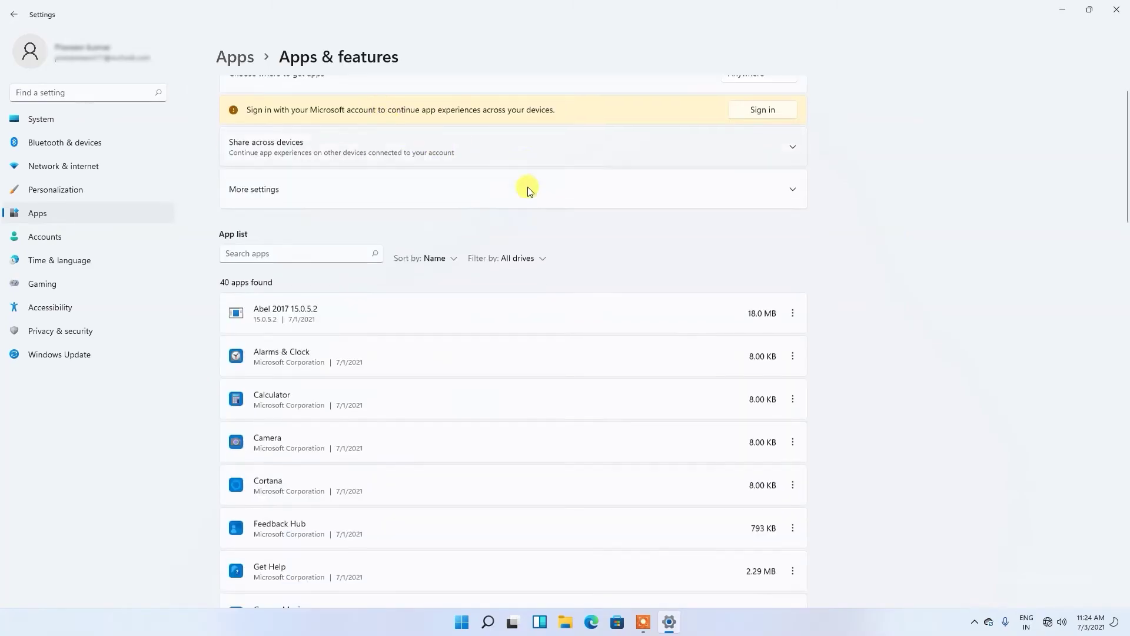
{"action": "scroll", "coordinate": [527, 189], "scroll_direction": "down", "scroll_amount": 5}
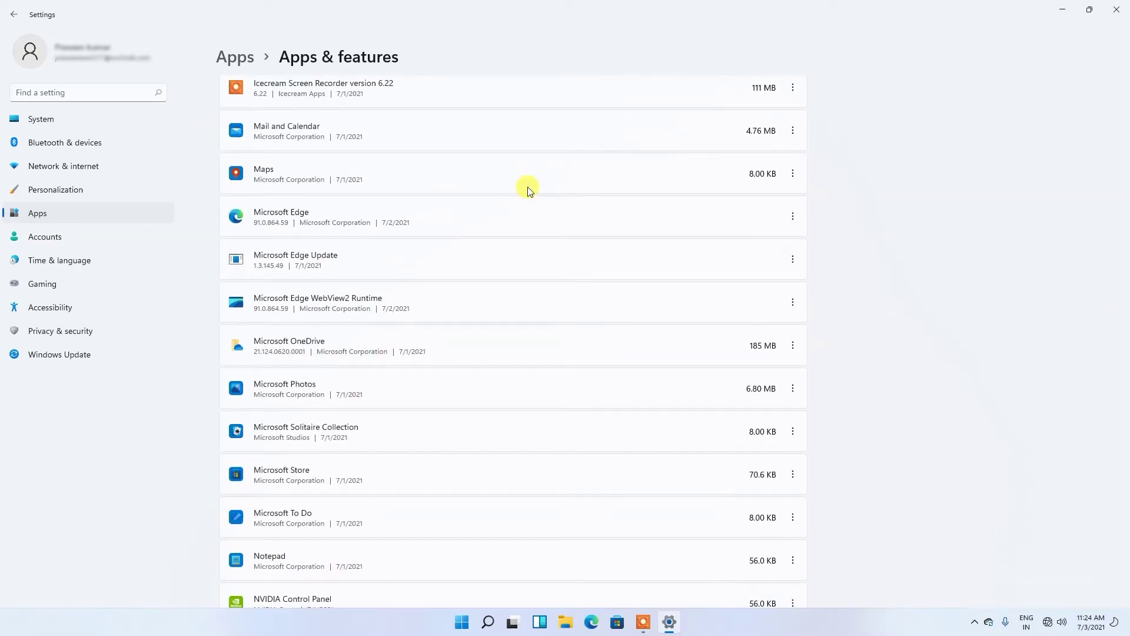
{"action": "scroll", "coordinate": [765, 276], "scroll_direction": "down", "scroll_amount": 10}
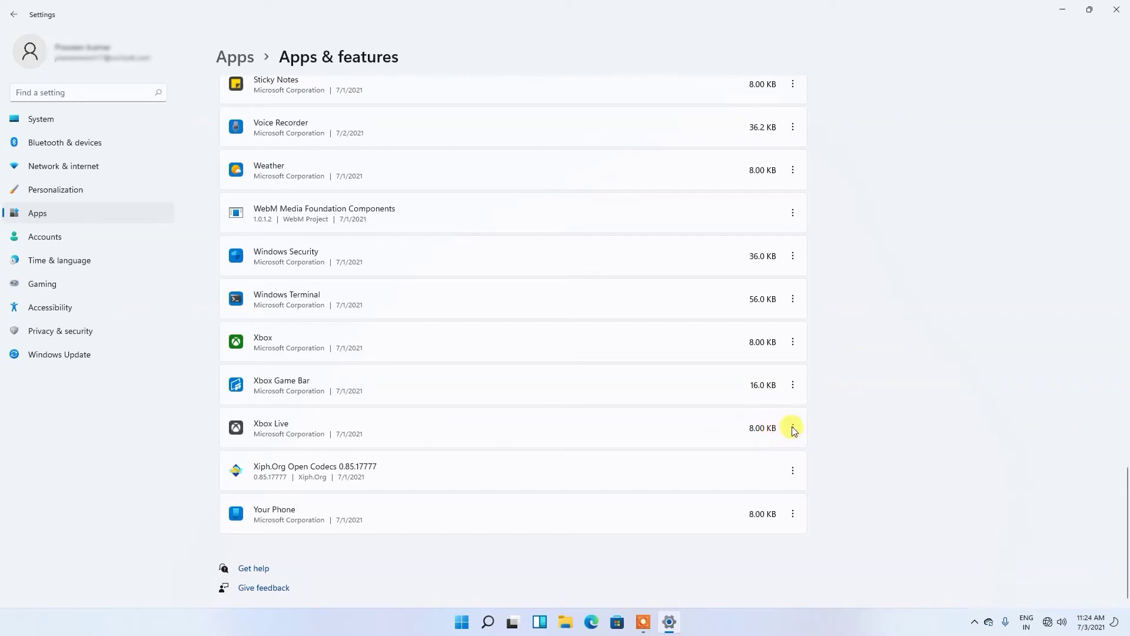
{"action": "left_click", "coordinate": [794, 429]}
{"action": "left_click", "coordinate": [759, 492]}
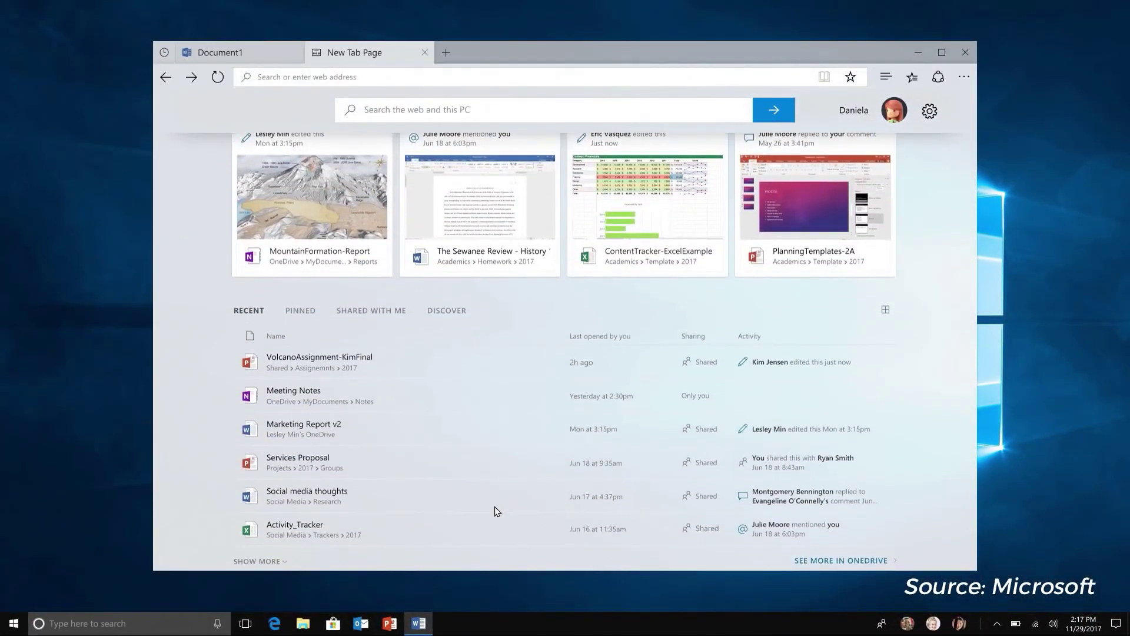
- Open the OneNote notebook, add three new tabs to the set, and return to the Word tab
{"action": "scroll", "coordinate": [494, 510], "scroll_direction": "up", "scroll_amount": 10}
{"action": "left_click", "coordinate": [817, 313]}
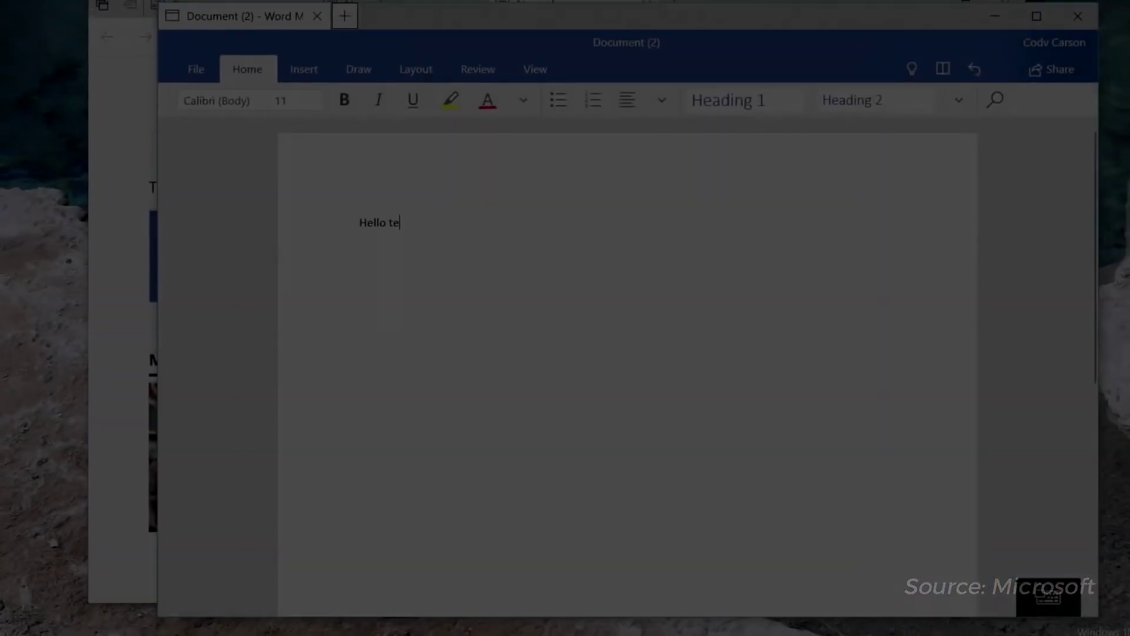
{"action": "type", "text": "ere"}
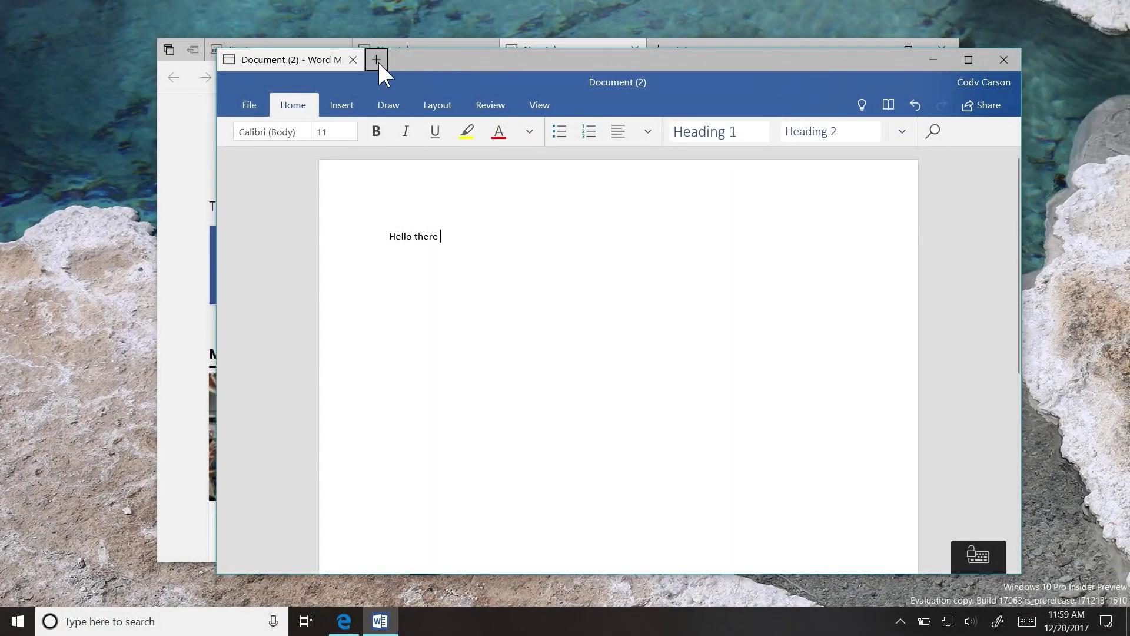
{"action": "left_click", "coordinate": [377, 59]}
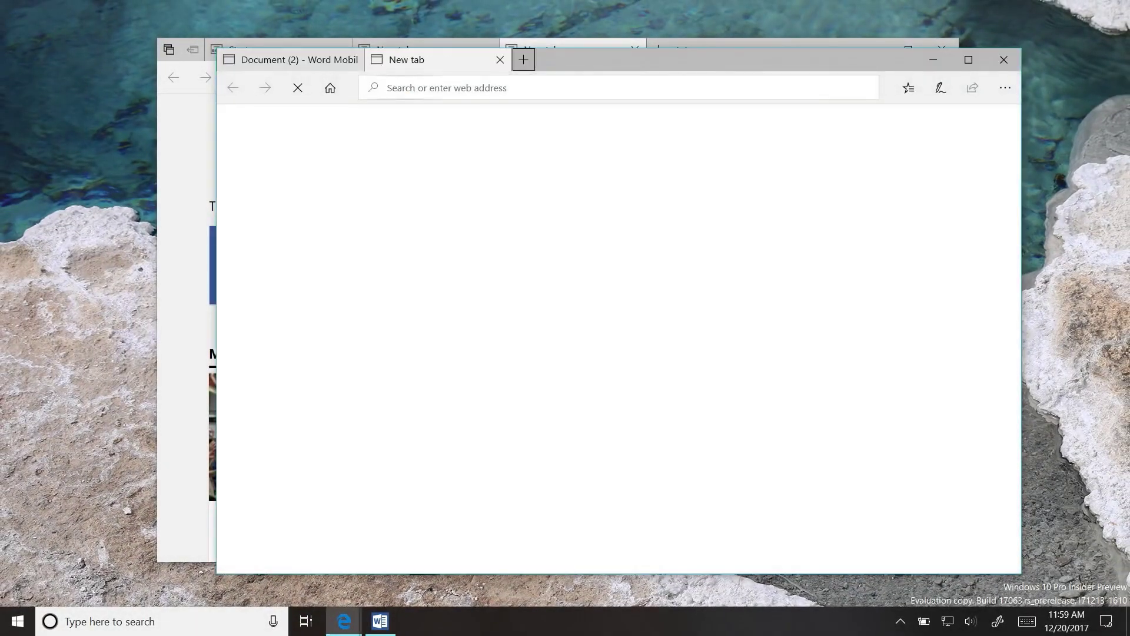
{"action": "left_click", "coordinate": [523, 59]}
{"action": "left_click", "coordinate": [678, 61]}
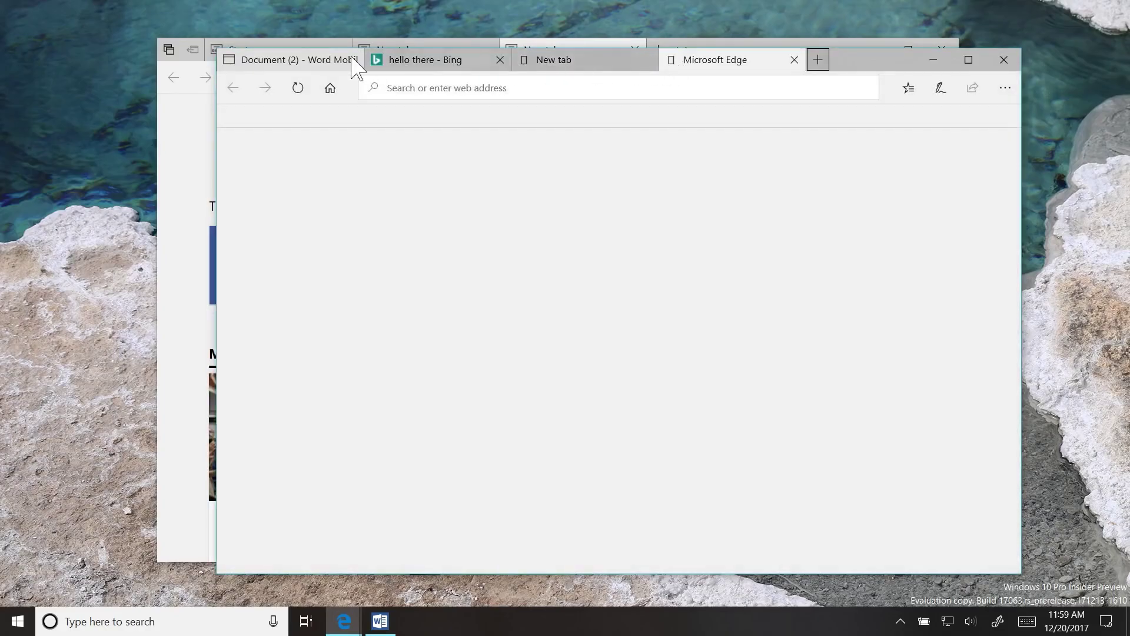
{"action": "left_click", "coordinate": [312, 60]}
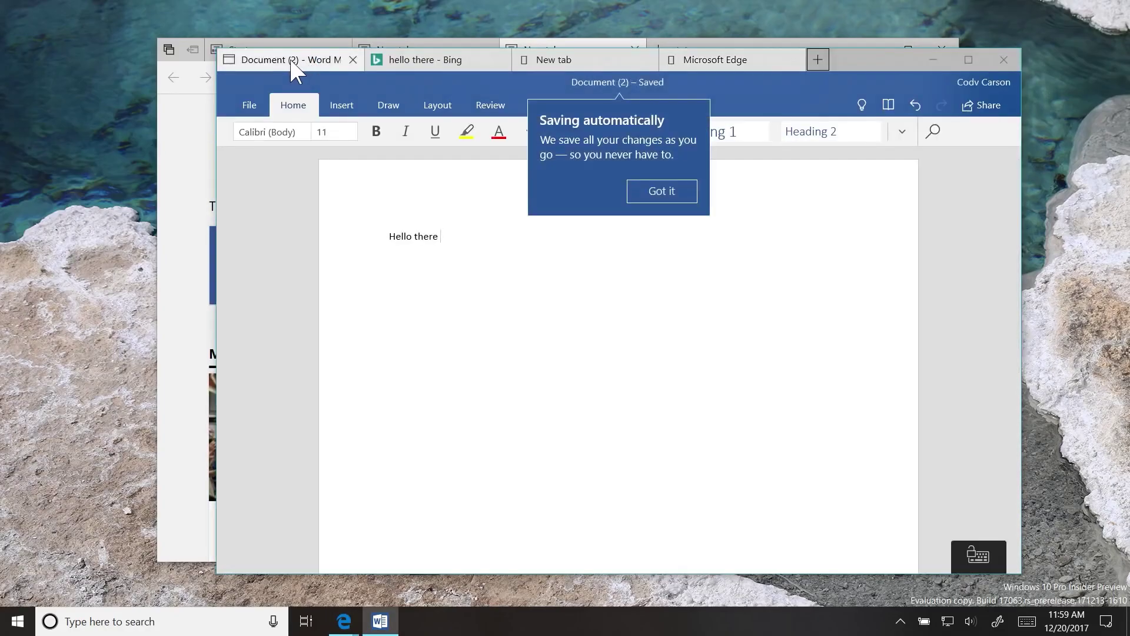
- Split the Word document into its own window and open its pasted youtube.com link in a tab
{"action": "left_click_drag", "start_coordinate": [293, 66], "coordinate": [259, 93]}
{"action": "mouse_move", "coordinate": [388, 88]}
{"action": "left_mouse_down"}
{"action": "mouse_move", "coordinate": [245, 221]}
{"action": "mouse_move", "coordinate": [379, 87]}
{"action": "left_mouse_up"}
{"action": "key", "text": "Return"}
{"action": "type", "text": "www.youtube.com"}
{"action": "right_click", "coordinate": [380, 285]}
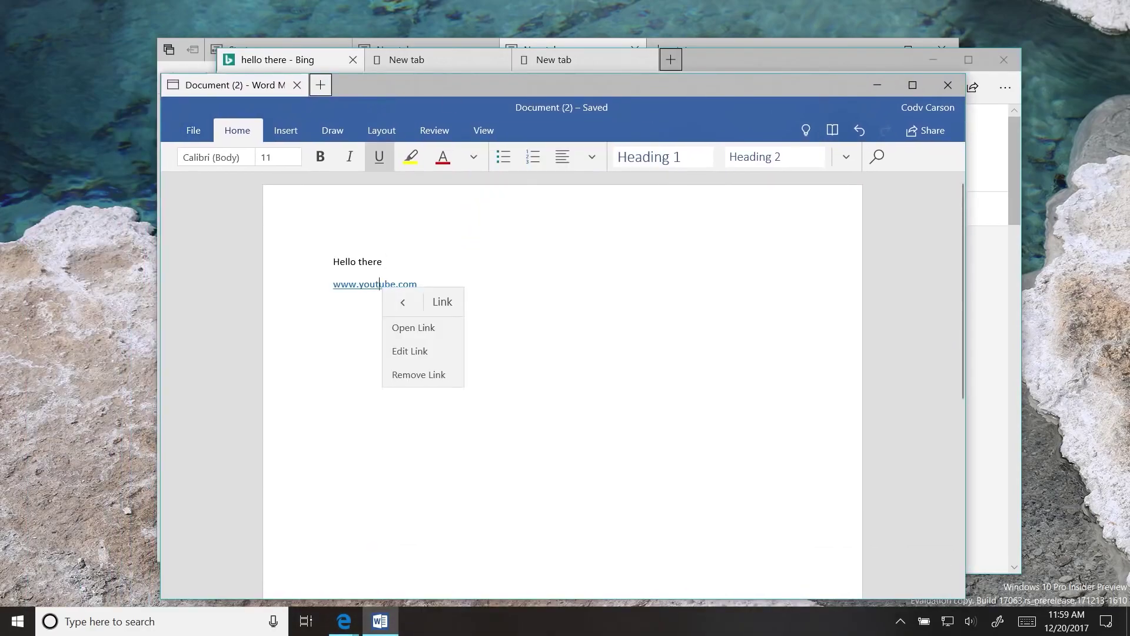
{"action": "left_click", "coordinate": [414, 328]}
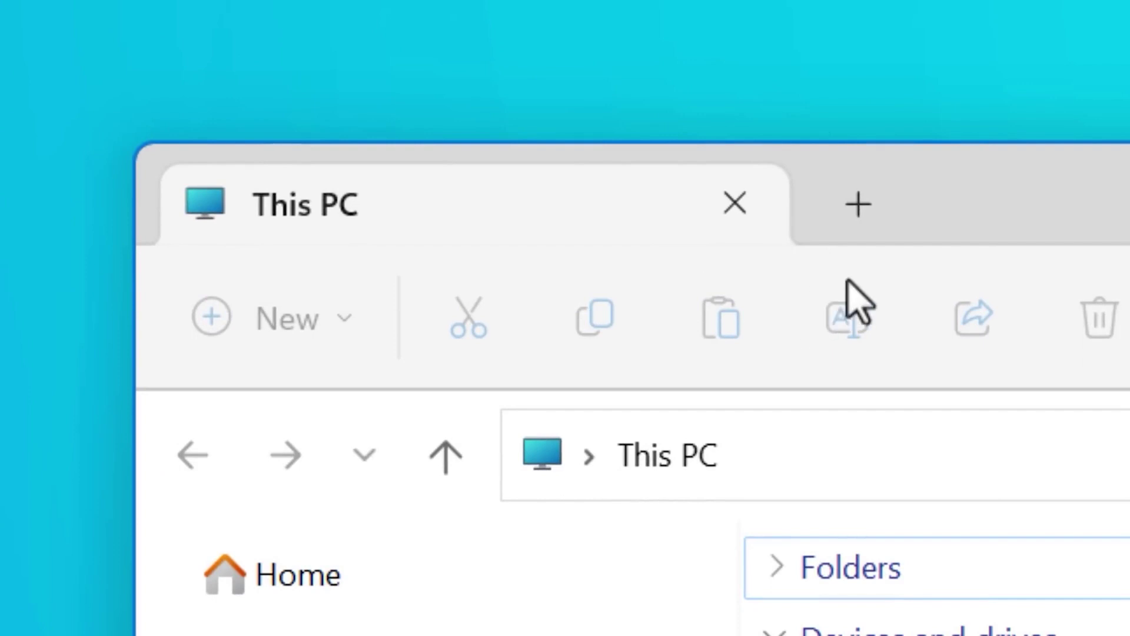
- Add four more This PC tabs so File Explorer holds five tabs
{"action": "left_click", "coordinate": [858, 204]}
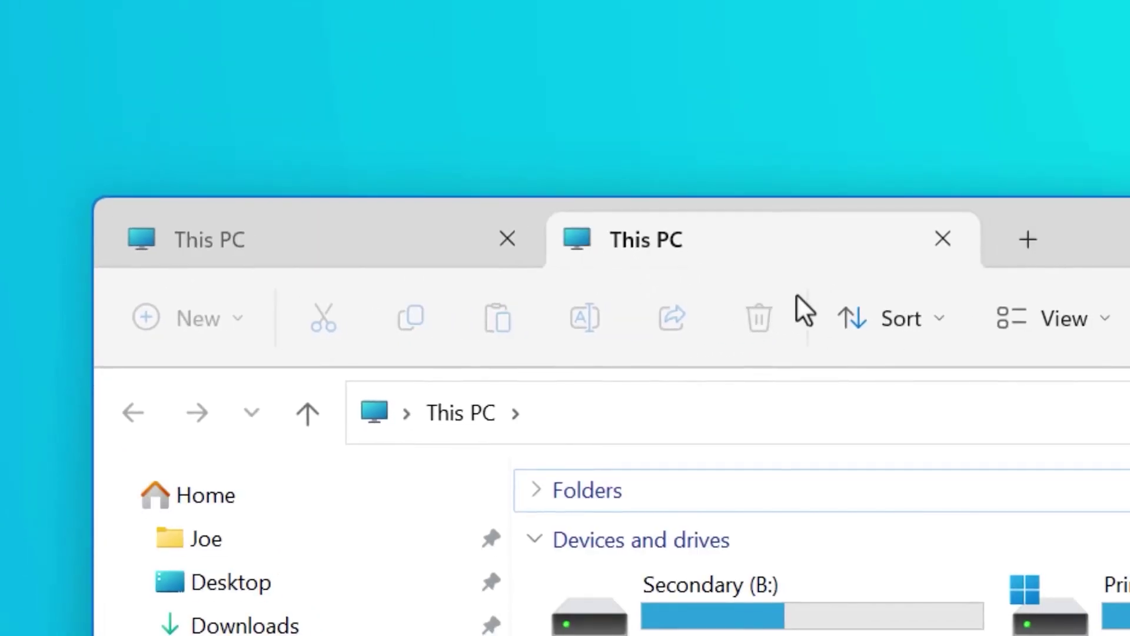
{"action": "left_click", "coordinate": [1028, 239]}
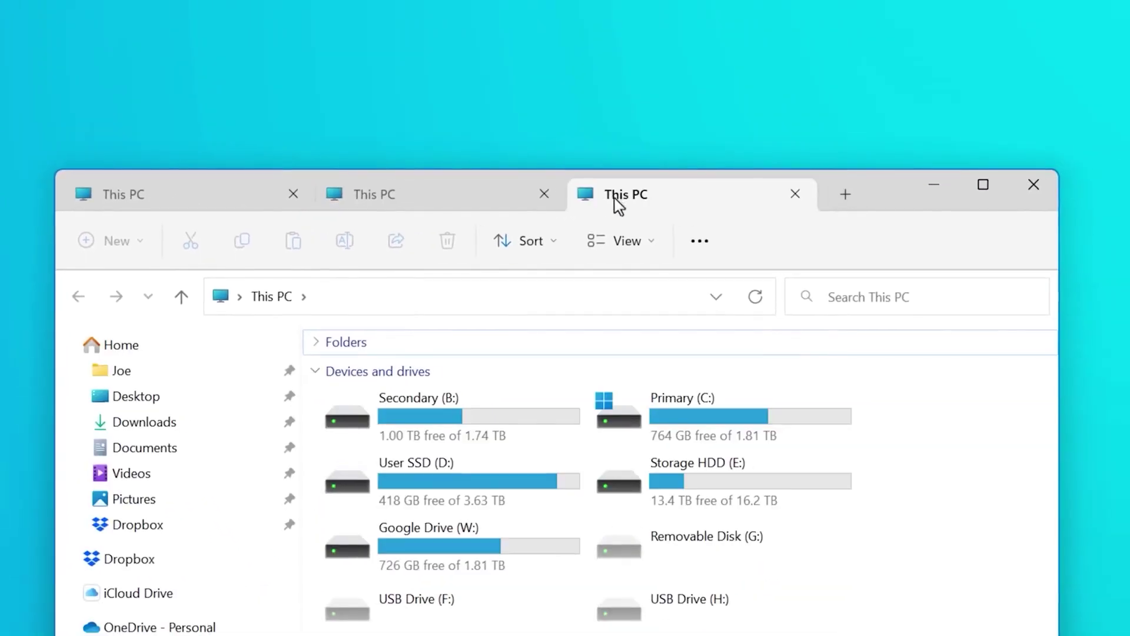
{"action": "left_click", "coordinate": [846, 197]}
{"action": "left_click", "coordinate": [835, 204]}
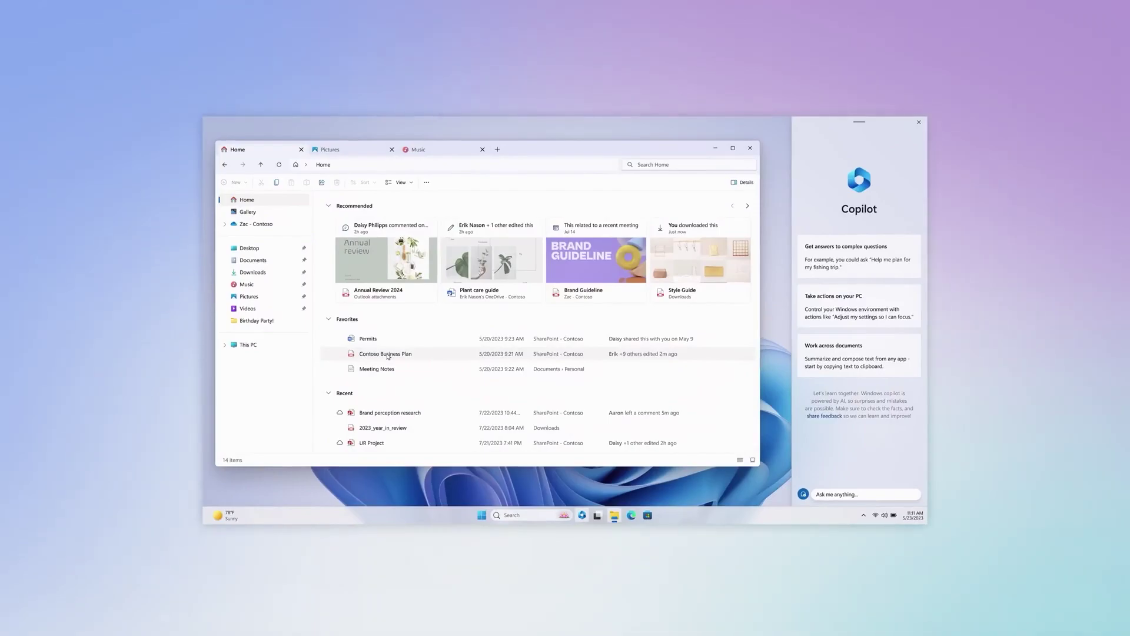
- Attach the Contoso Business Plan file to the Copilot prompt and request a summary
{"action": "left_click_drag", "start_coordinate": [388, 356], "coordinate": [827, 498]}
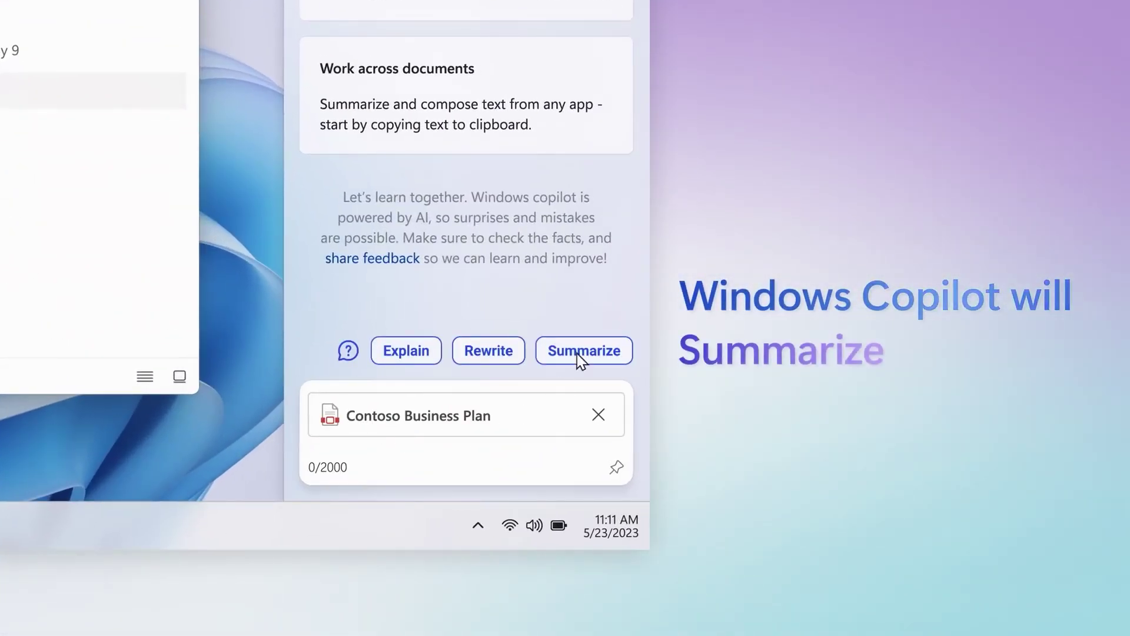
{"action": "left_click", "coordinate": [577, 353]}
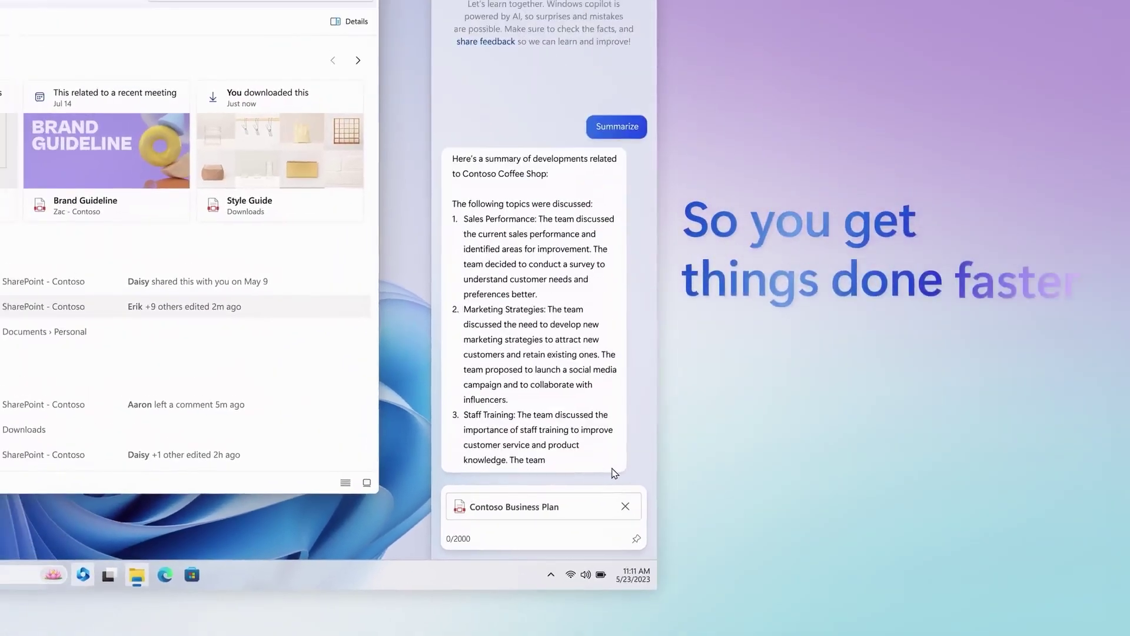